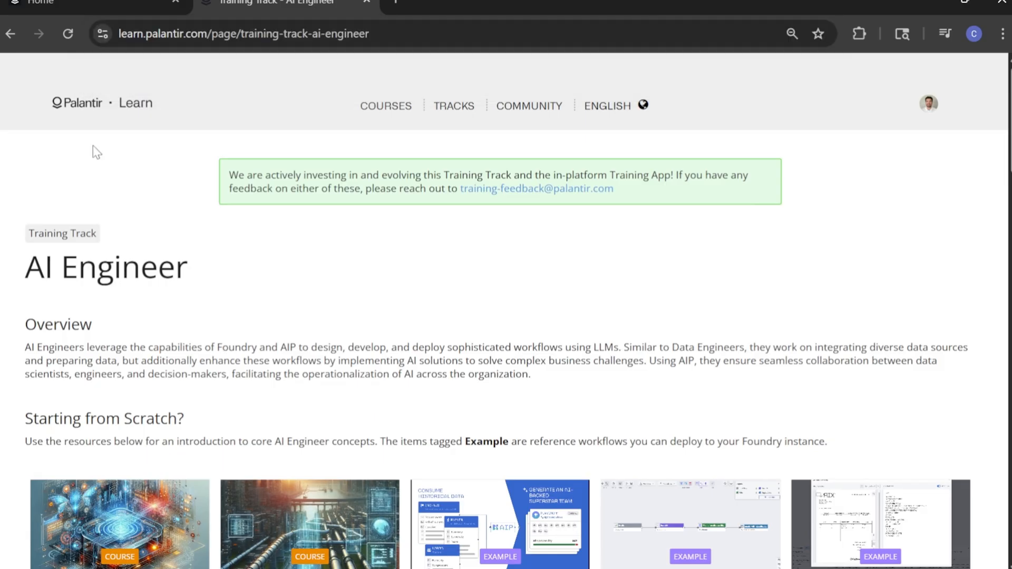
- Open the Deep Dive: Building Your First Pipeline course from the AI Engineer track and resume it
scroll(93, 153, "down", 3)
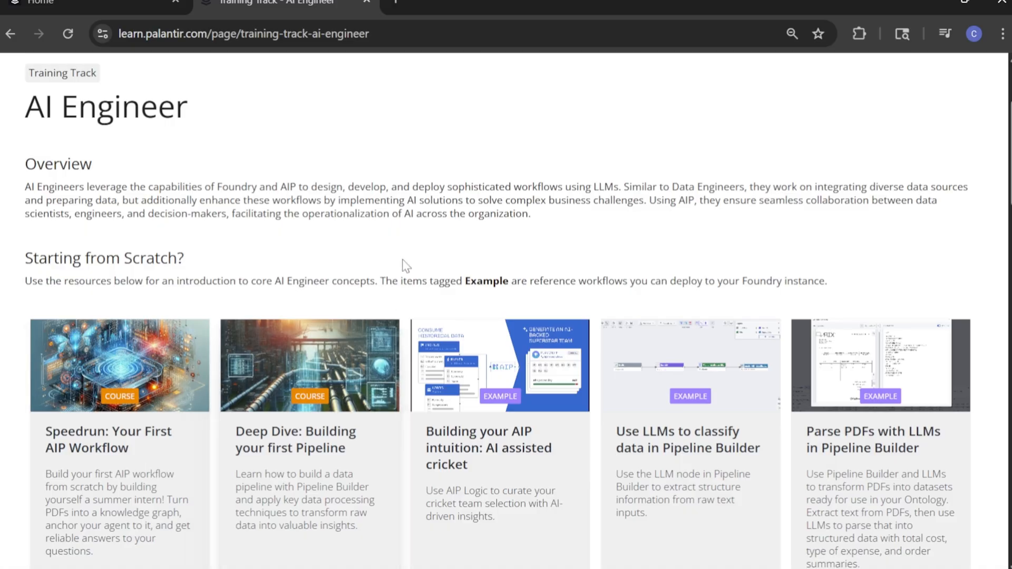
scroll(238, 422, "down", 2)
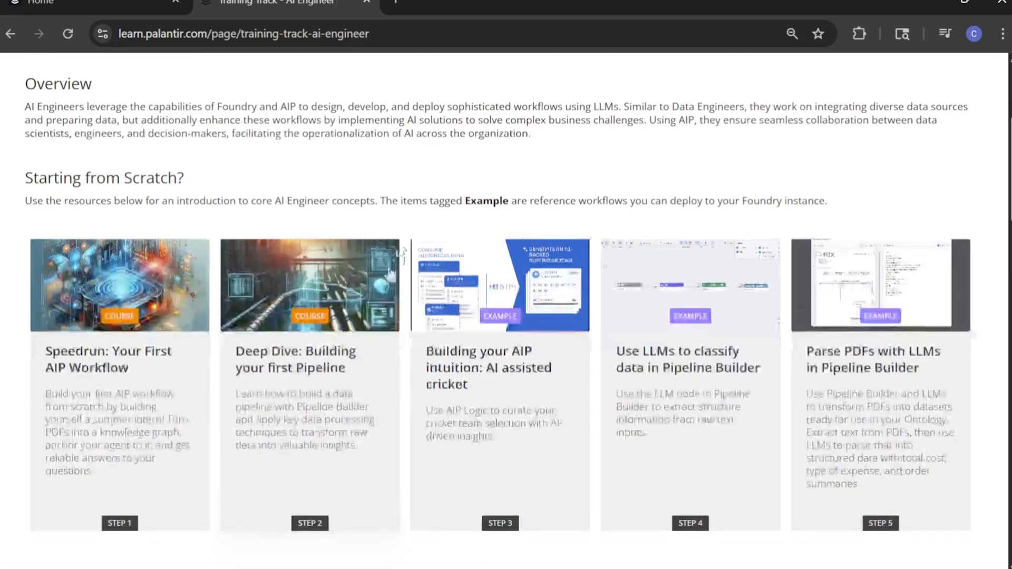
left_click(319, 389)
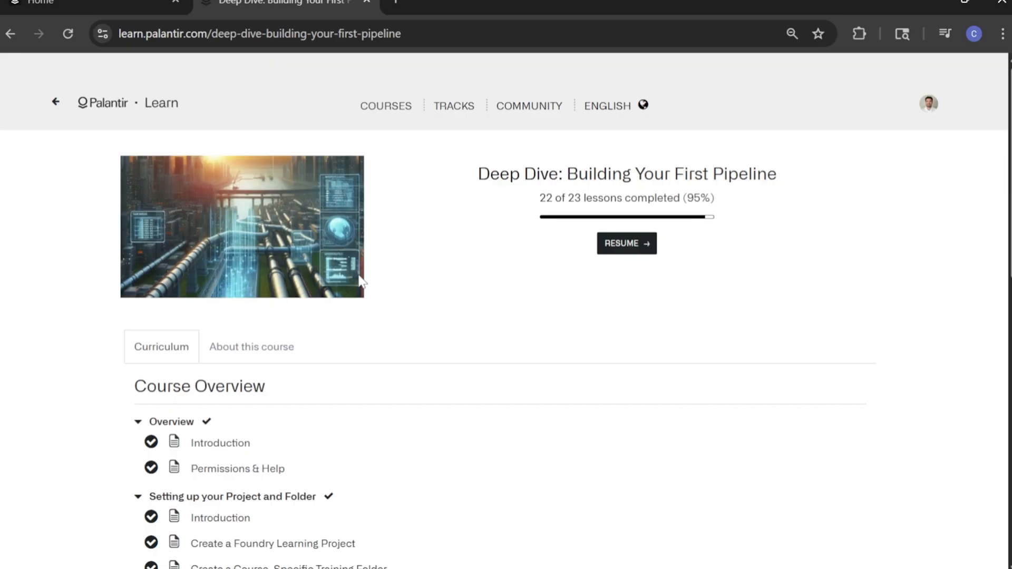
scroll(570, 248, "down", 2)
left_click(646, 168)
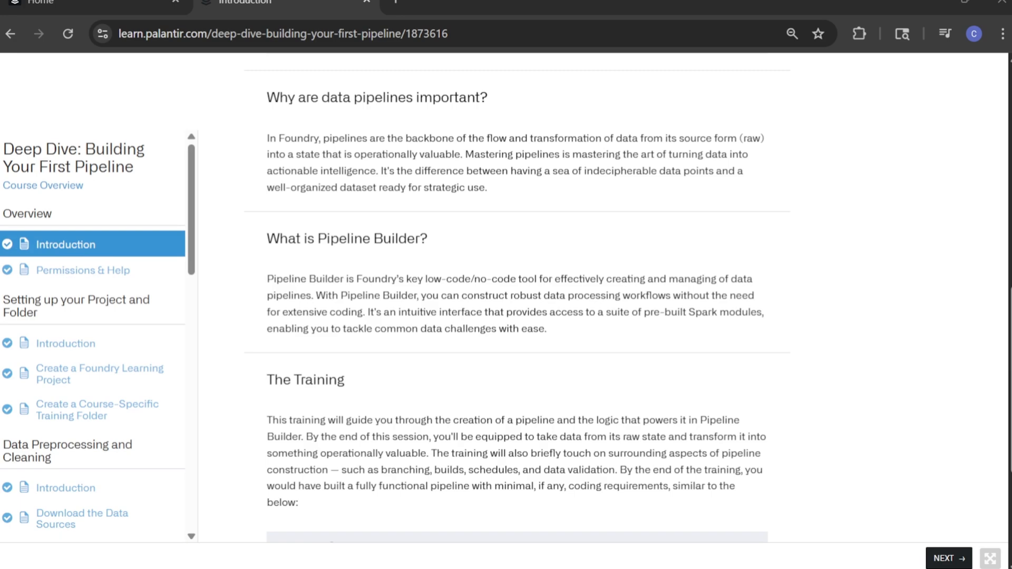
- Read the Introduction lesson's sections on data pipelines, Pipeline Builder and the training, including the example pipeline diagram
double_click(306, 138)
left_click(343, 133)
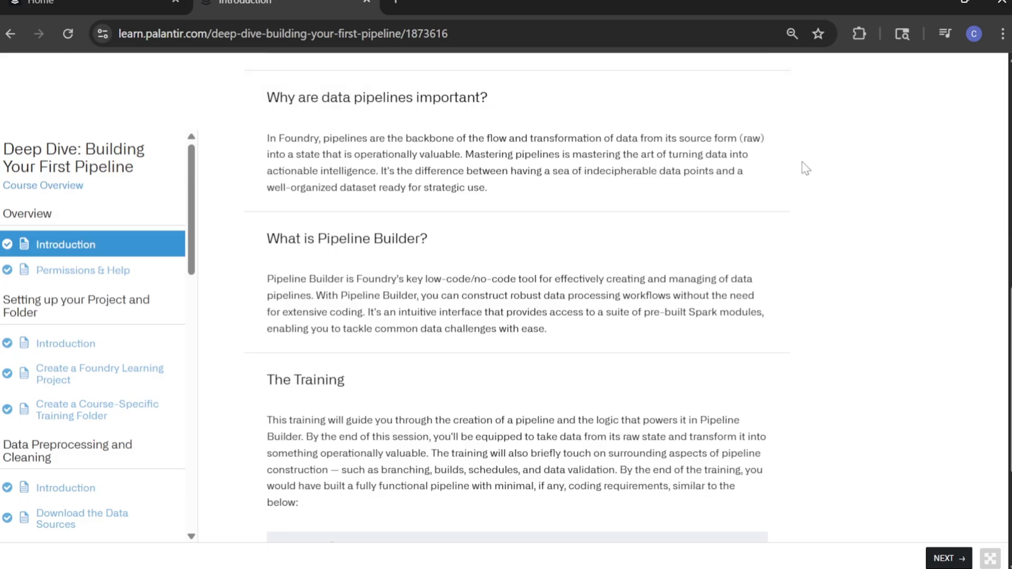
scroll(425, 187, "down", 2)
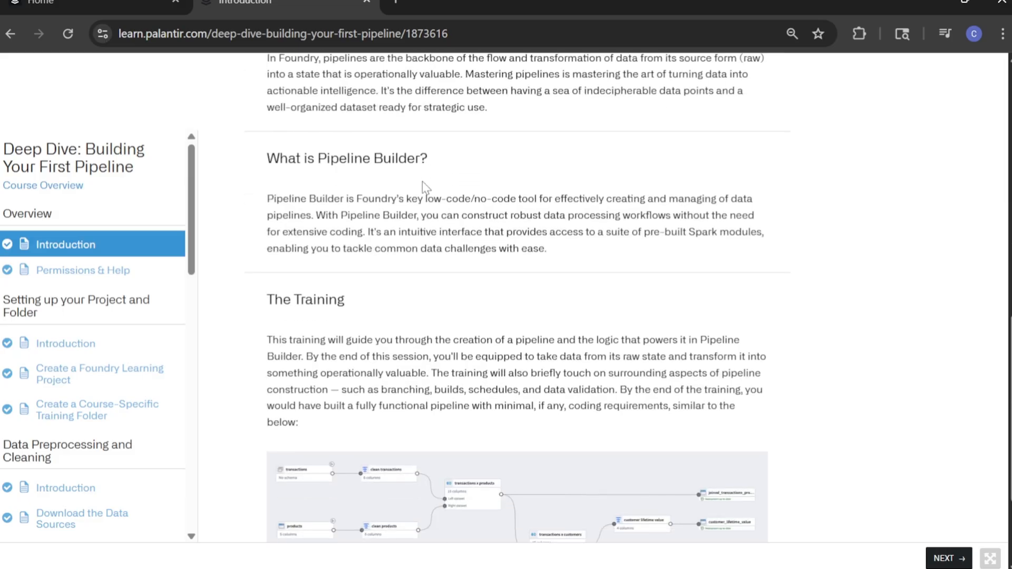
scroll(396, 196, "down", 2)
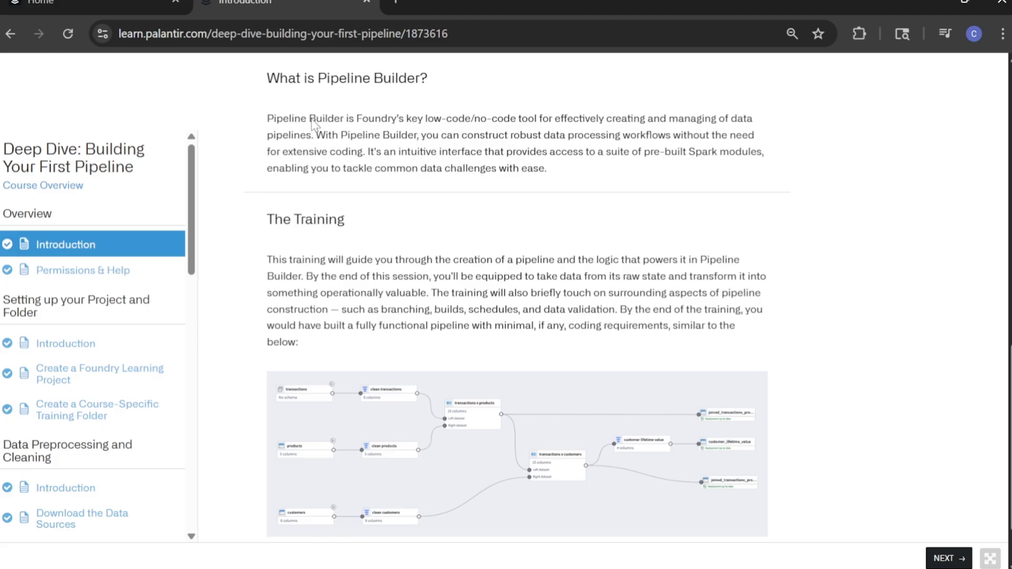
double_click(338, 121)
left_click(381, 124)
scroll(443, 256, "down", 2)
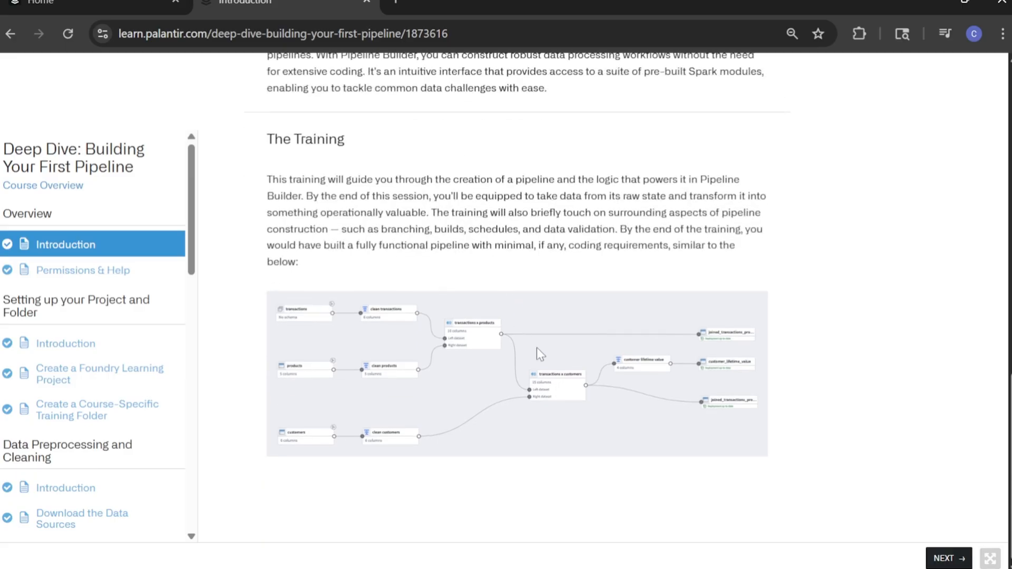
key("ctrl+plus")
key("ctrl+plus")
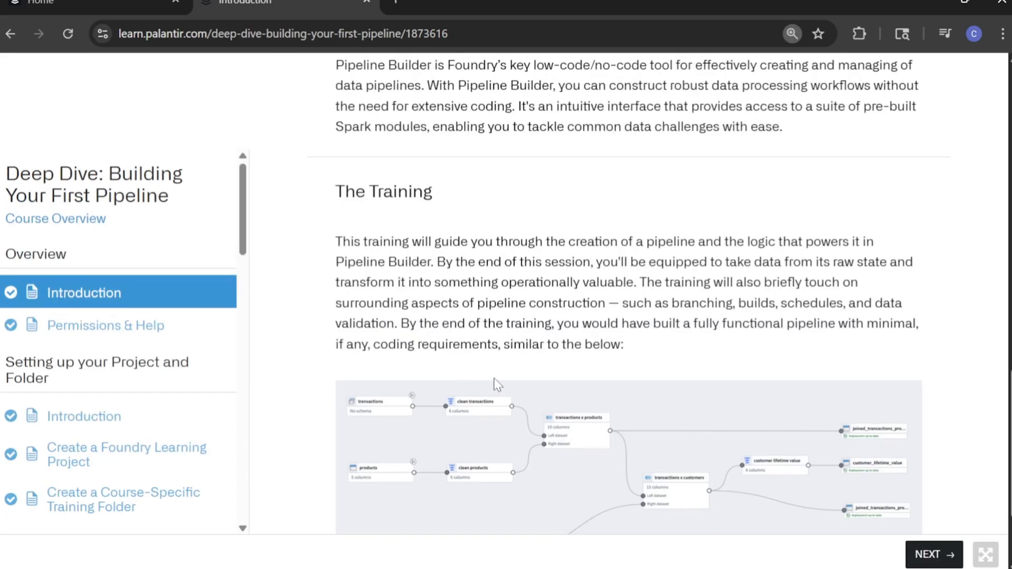
scroll(522, 379, "down", 3)
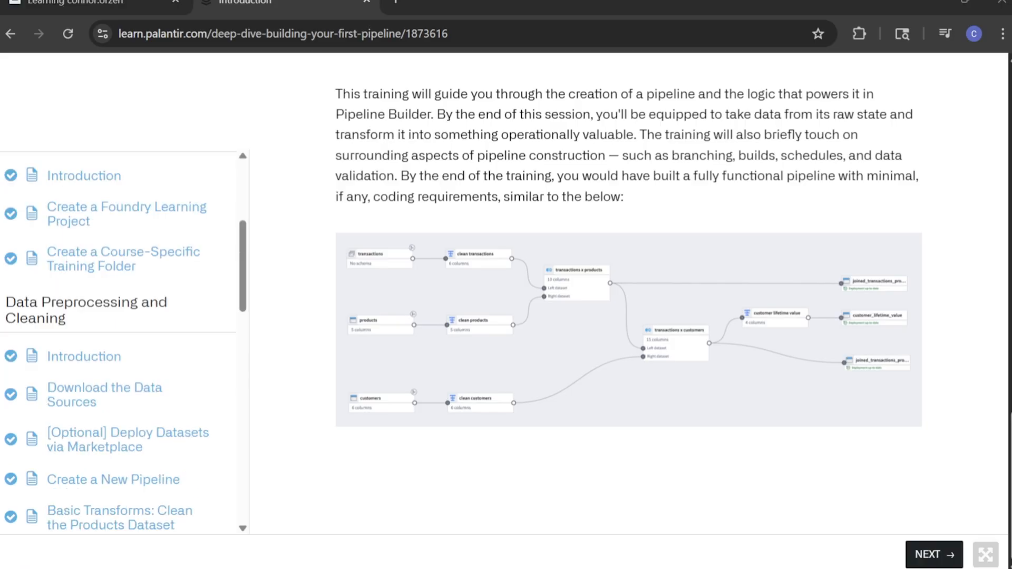
- Find the Data Preprocessing and Cleaning module among the course lessons and open its Introduction lesson
scroll(122, 259, "up", 1)
scroll(121, 259, "down", 1)
scroll(121, 258, "down", 2)
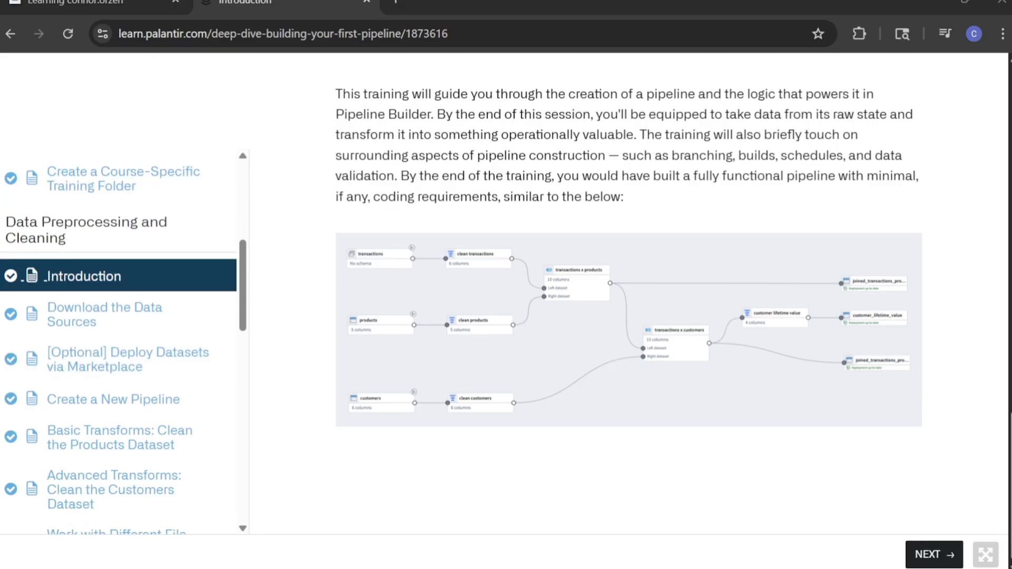
scroll(121, 274, "up", 3)
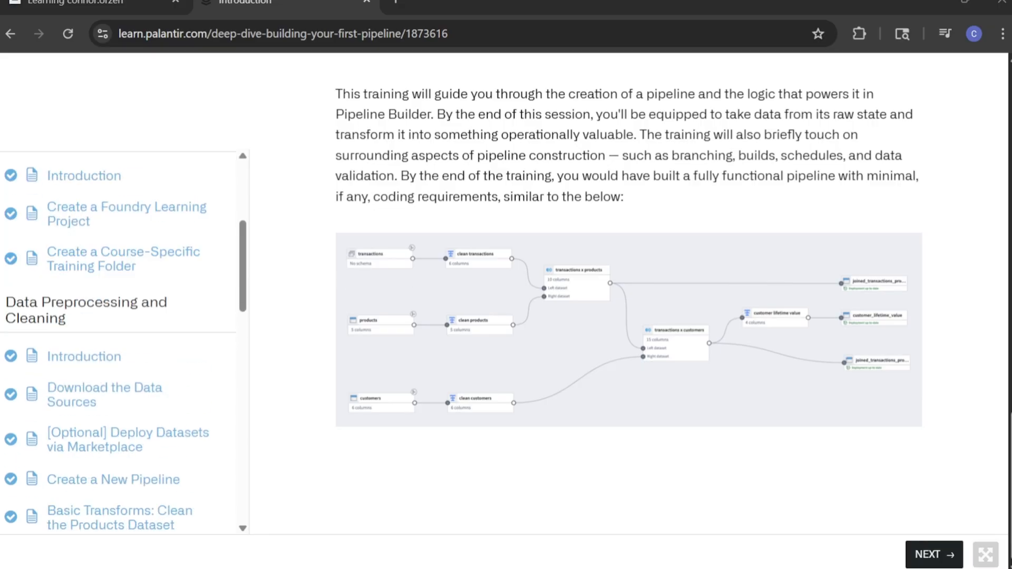
scroll(121, 355, "down", 3)
scroll(121, 233, "up", 2)
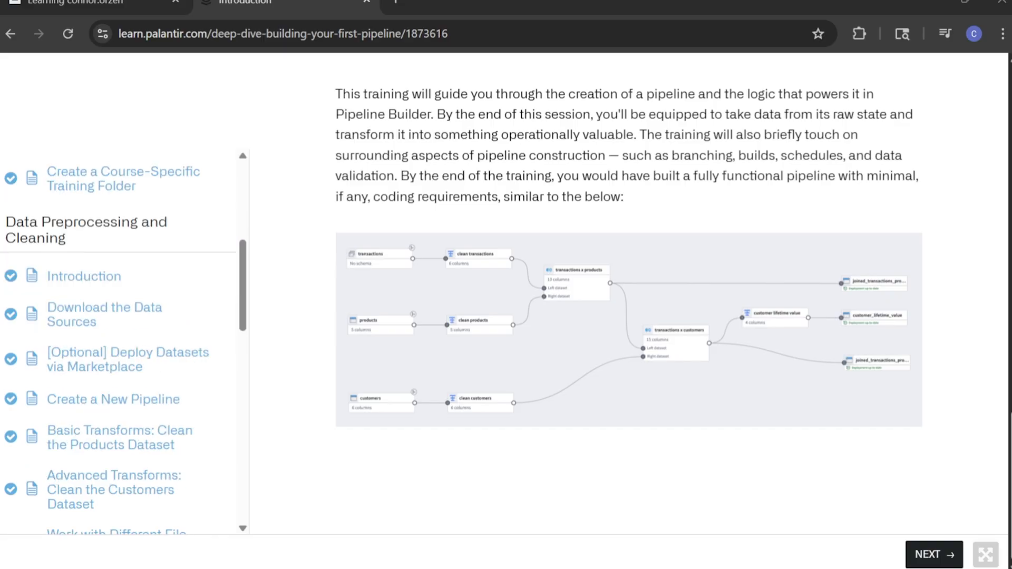
left_click(127, 315)
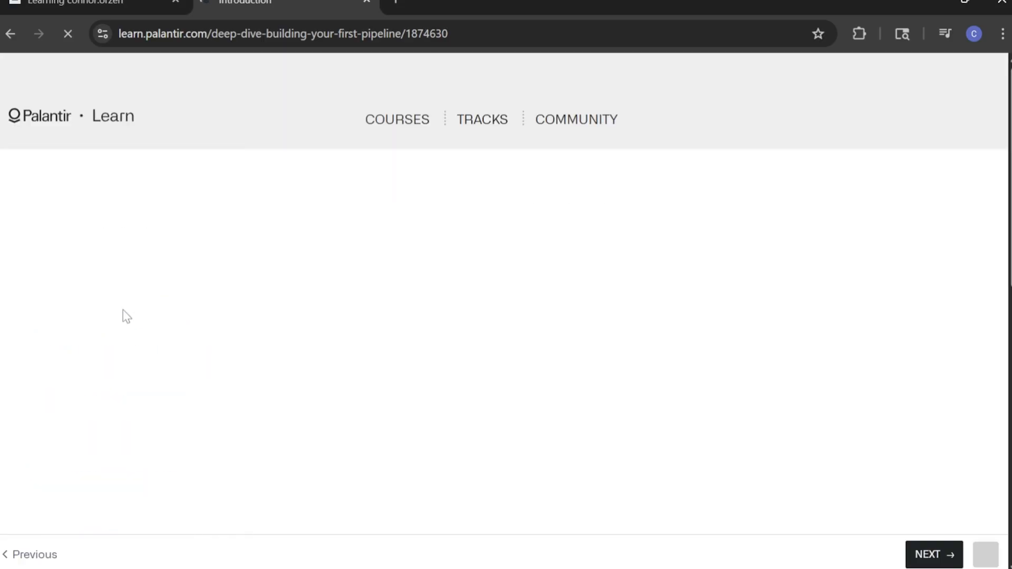
- Continue to the Download the Data Sources lesson and download products_raw.snappy.parquet and customers_raw.csv
scroll(422, 364, "down", 5)
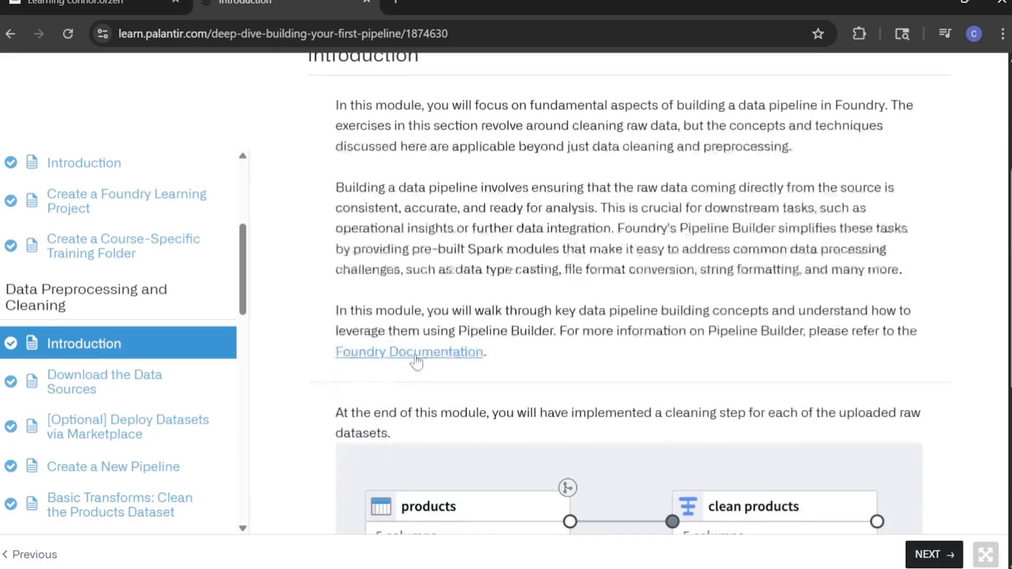
scroll(651, 463, "down", 8)
left_click(933, 552)
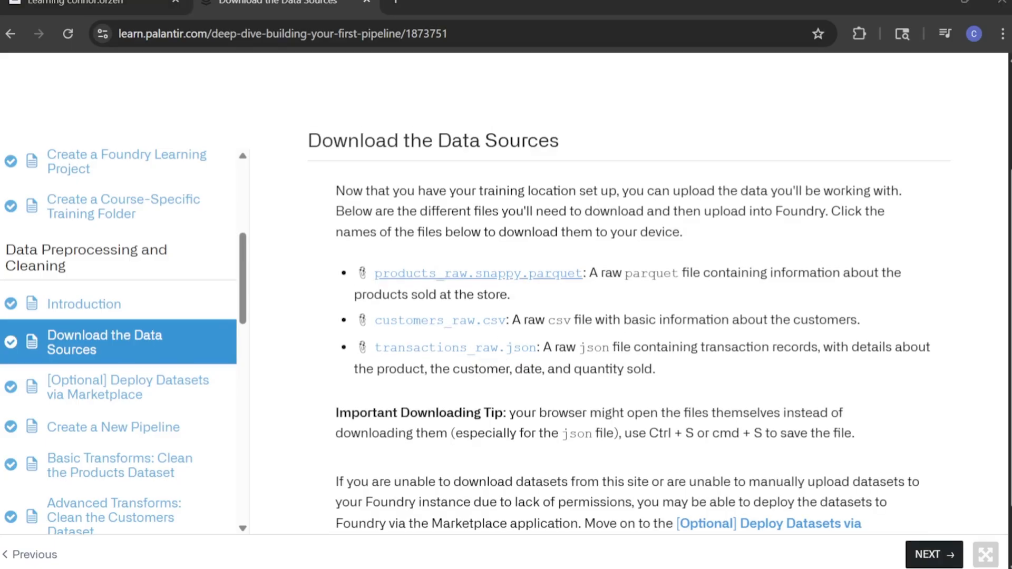
left_click(477, 273)
left_click(440, 321)
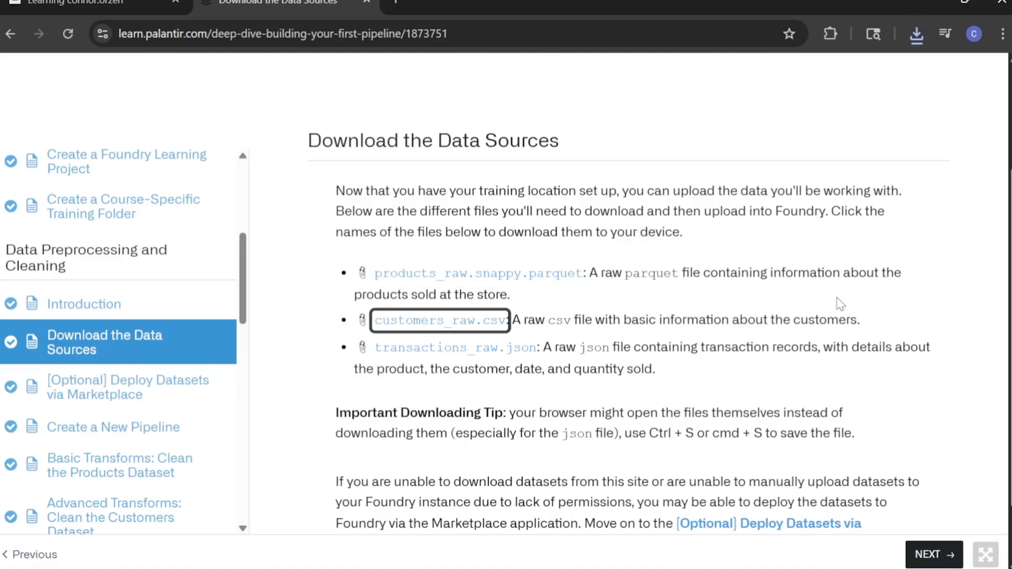
- Open transactions_raw.json, select its entire contents, and return to the Download the Data Sources lesson
left_click(528, 347)
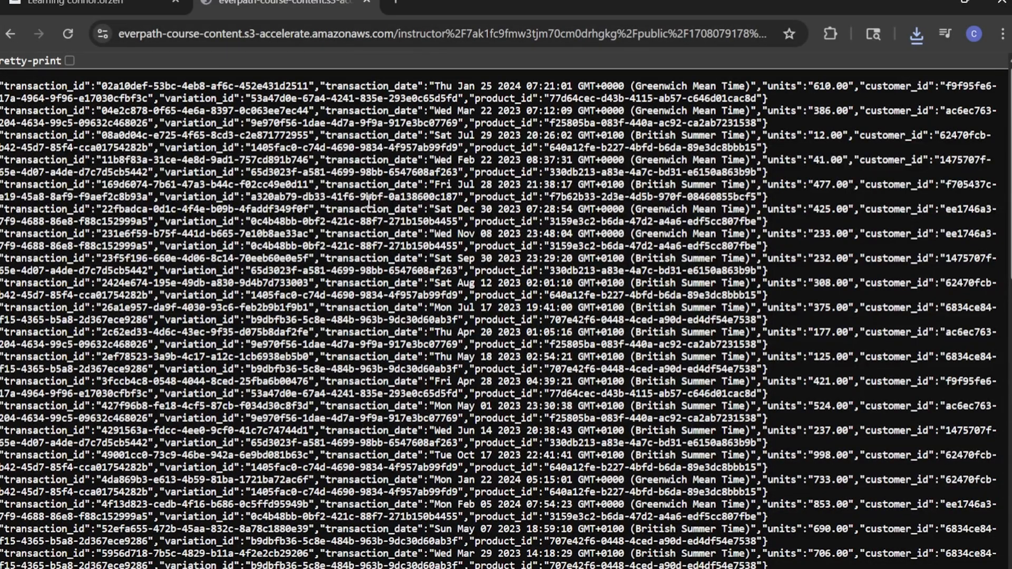
key("ctrl+a")
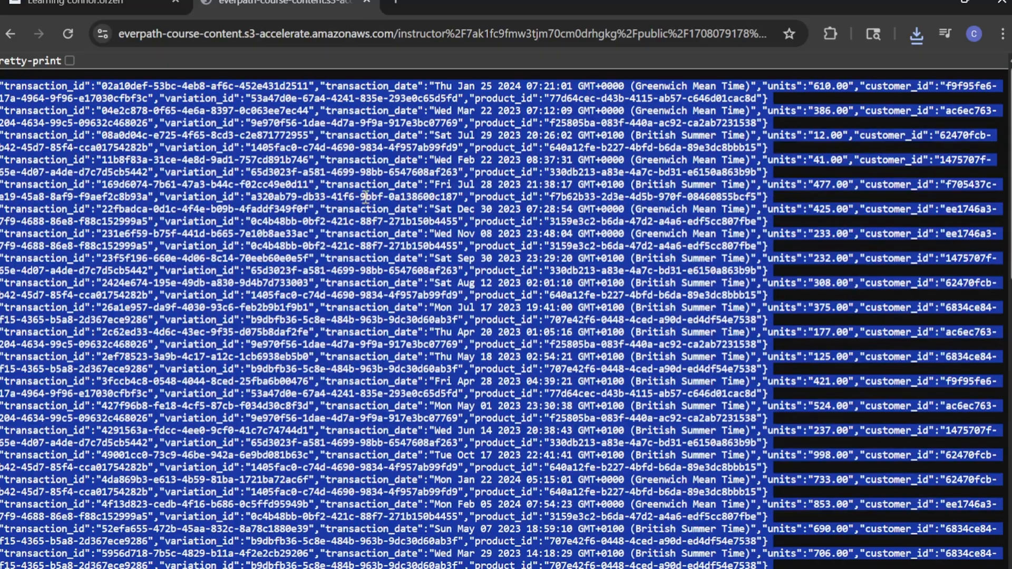
scroll(369, 201, "down", 15)
scroll(495, 289, "up", 15)
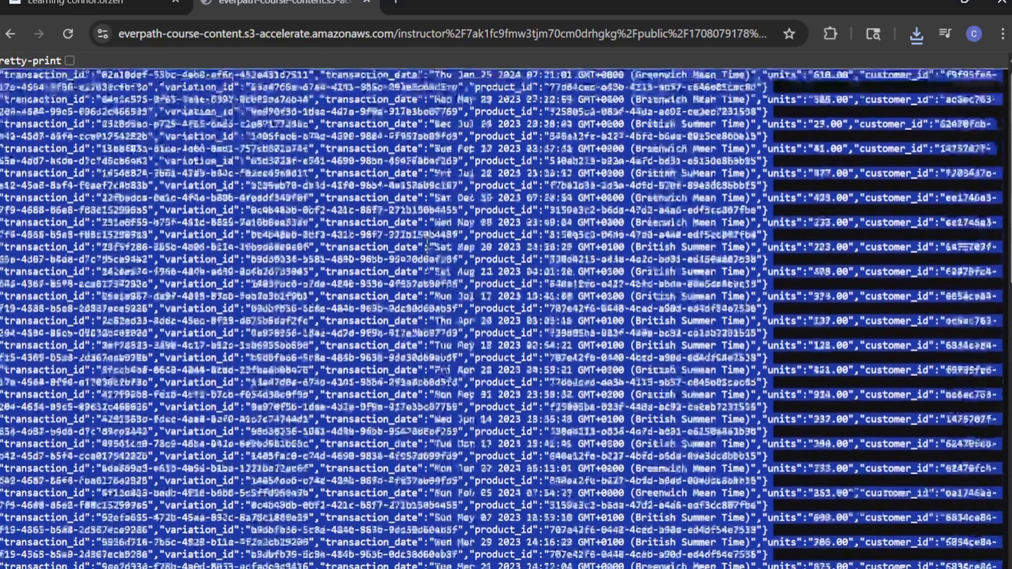
key("alt+Tab")
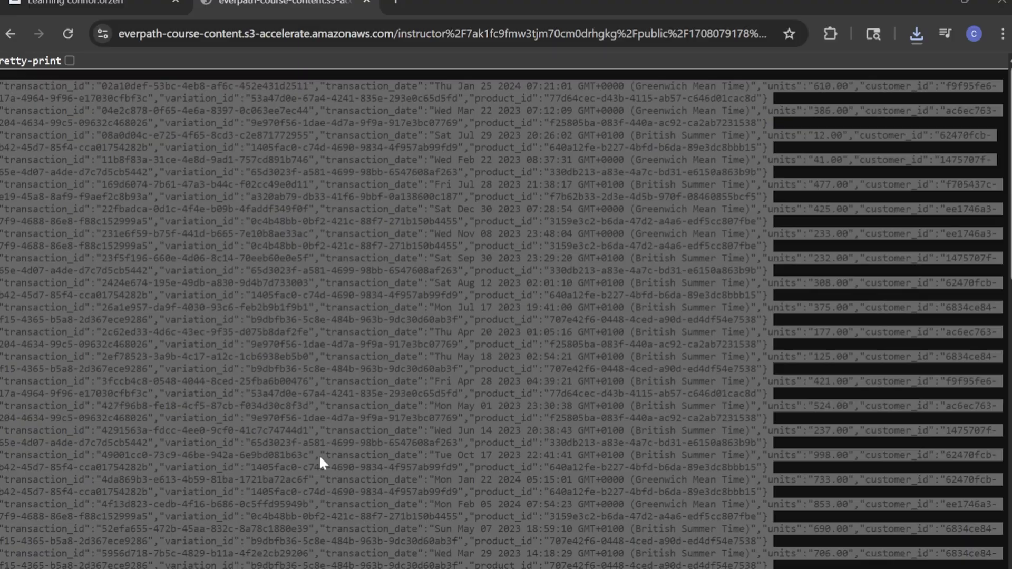
key("ctrl+a")
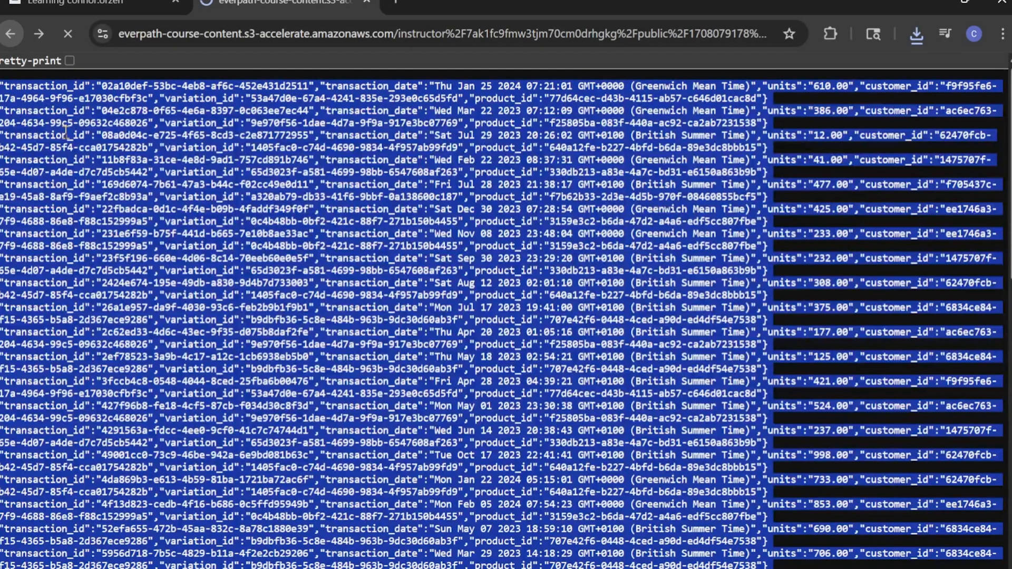
key("alt+Left")
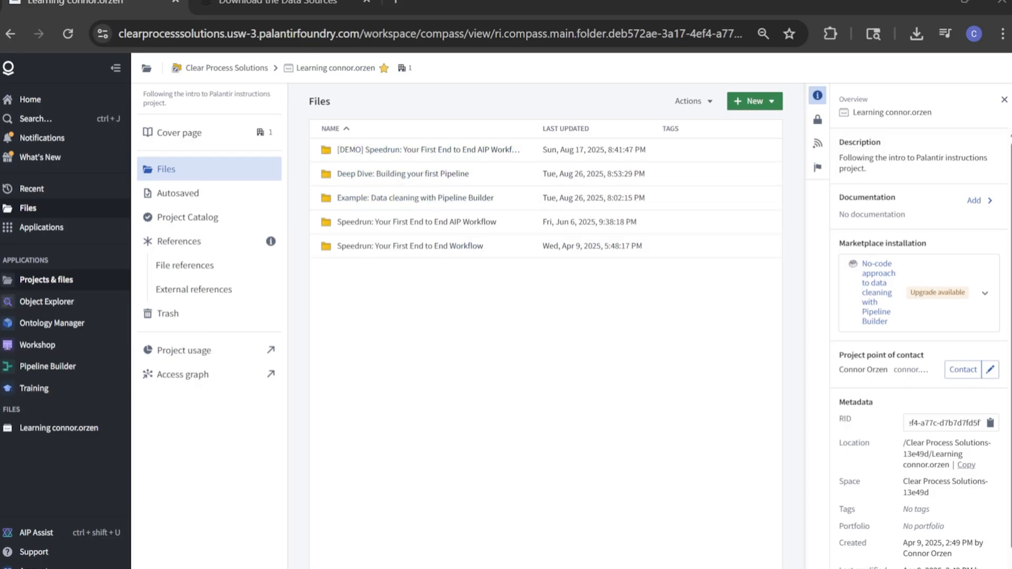
- Create a folder named "[DEMO] Deep Dive: Building your first Pipeline" in the Foundry learning project
left_click(755, 101)
left_click(734, 156)
type("Deep Dive: Building your first Pipeline")
left_click(338, 150)
type("[")
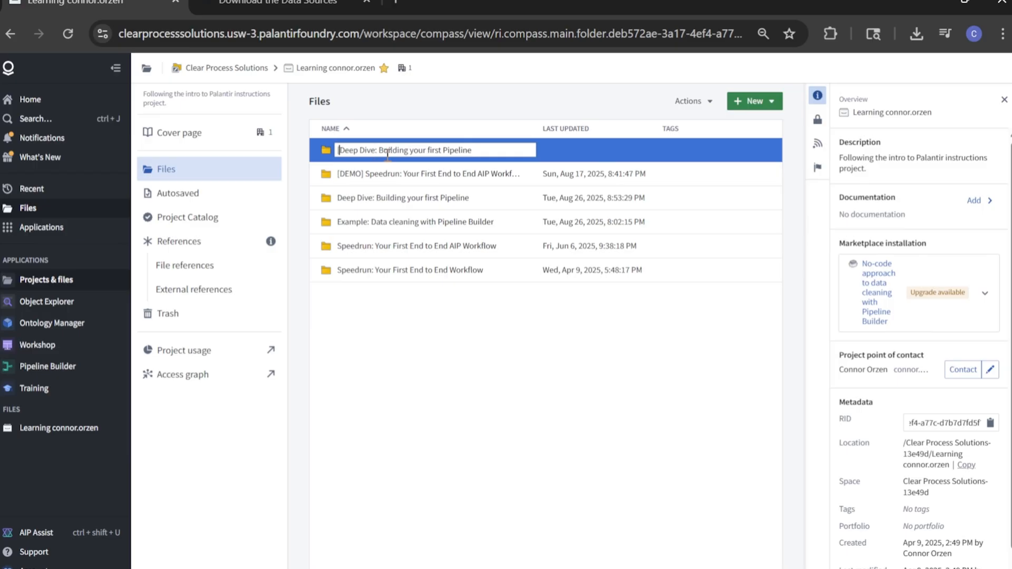
type("DEMO]")
key("Return")
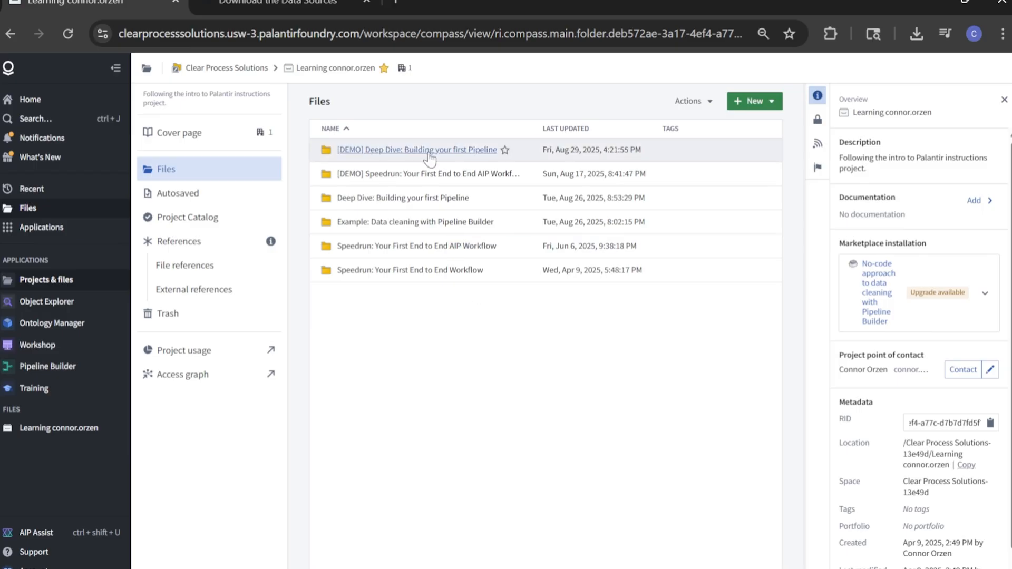
- Create a batch pipeline named "Pipeline" with Pipeline Builder inside the [DEMO] Deep Dive folder
left_click(430, 155)
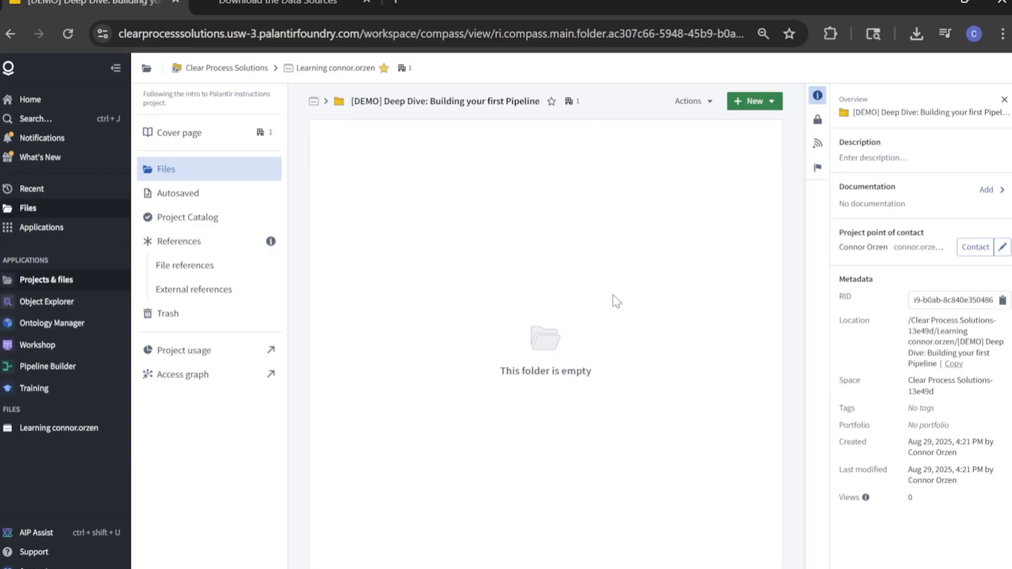
left_click(757, 102)
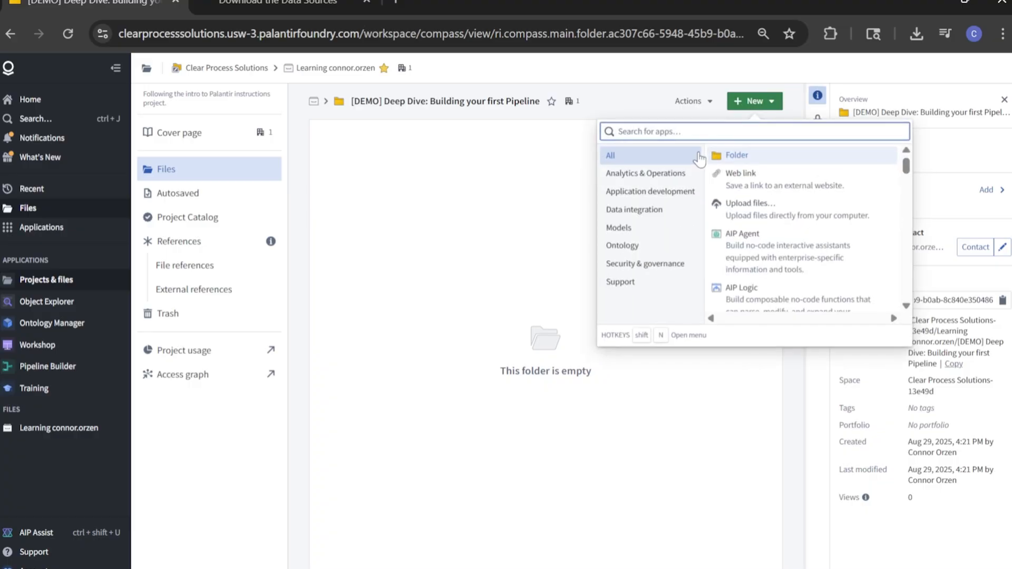
type("pipe")
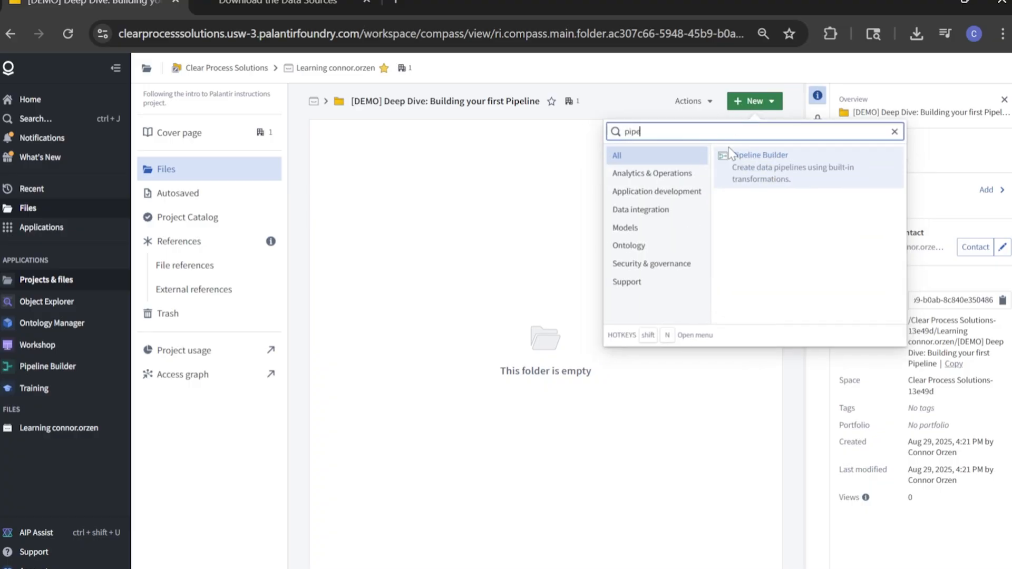
left_click(730, 154)
triple_click(573, 271)
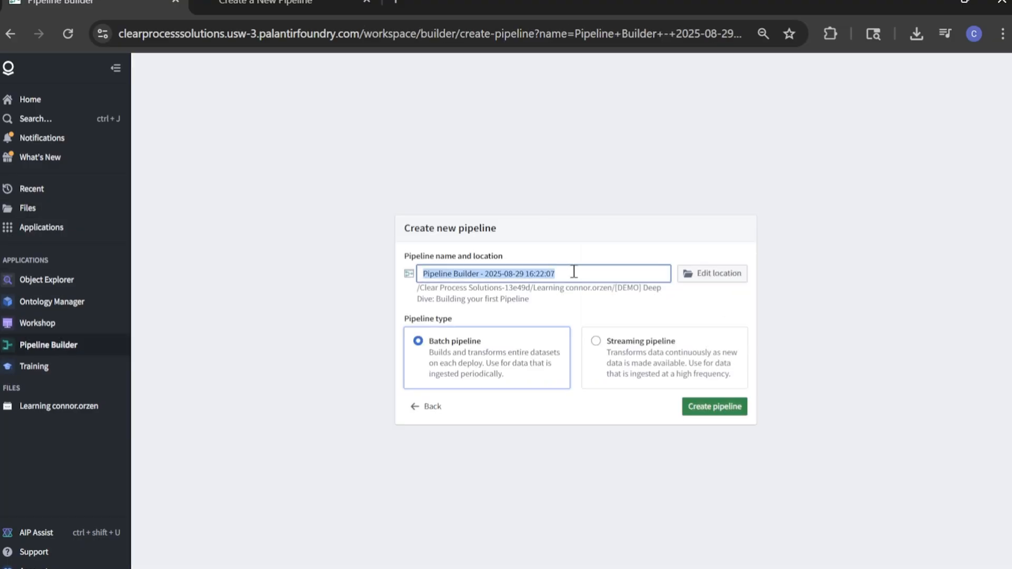
type("Pipeline")
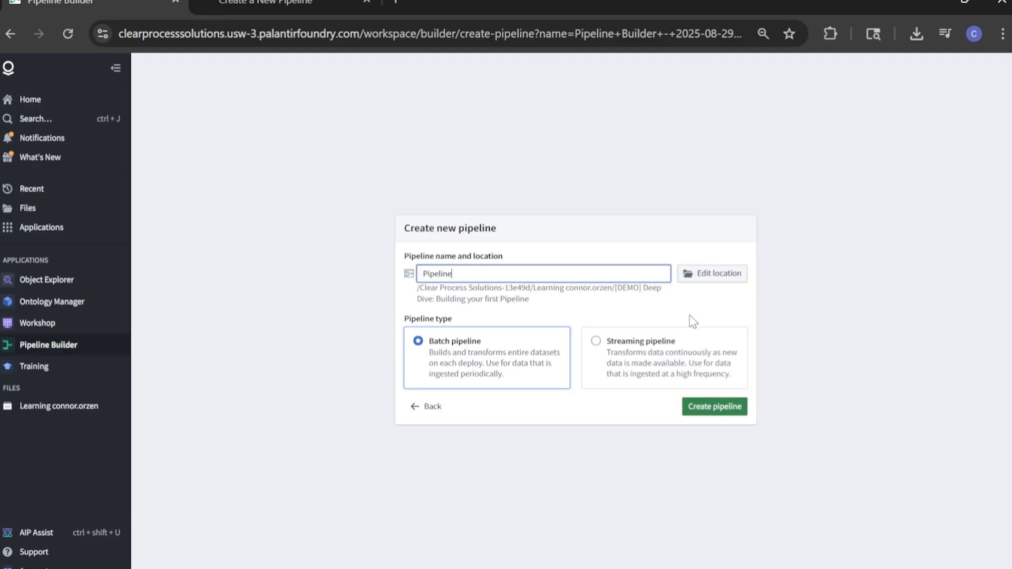
left_click(718, 414)
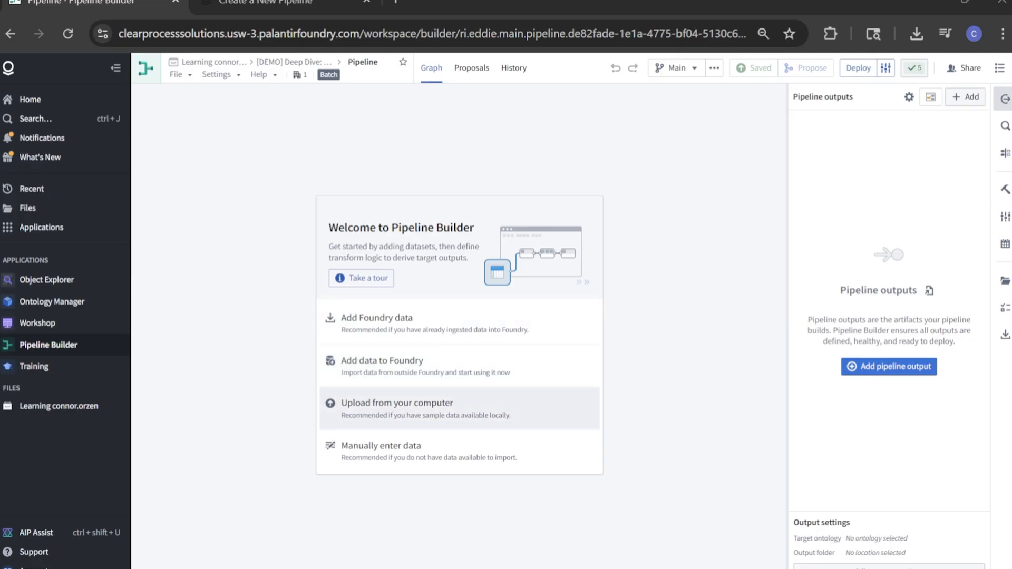
- Choose the downloaded customers and products files for upload and shorten their names to customers_raw (1).csv and products_raw.snappy (1).parquet
left_click(407, 406)
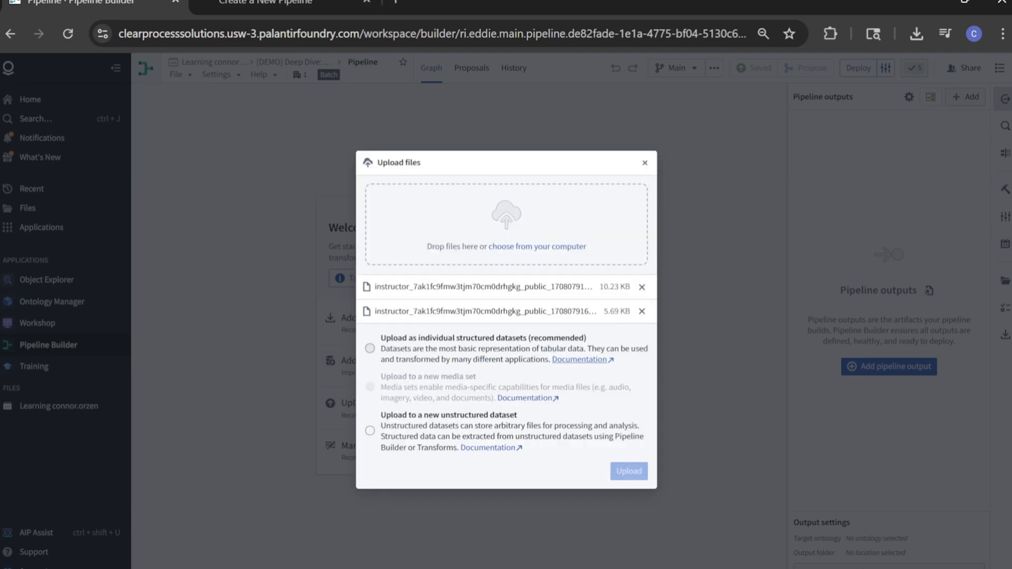
left_click(538, 289)
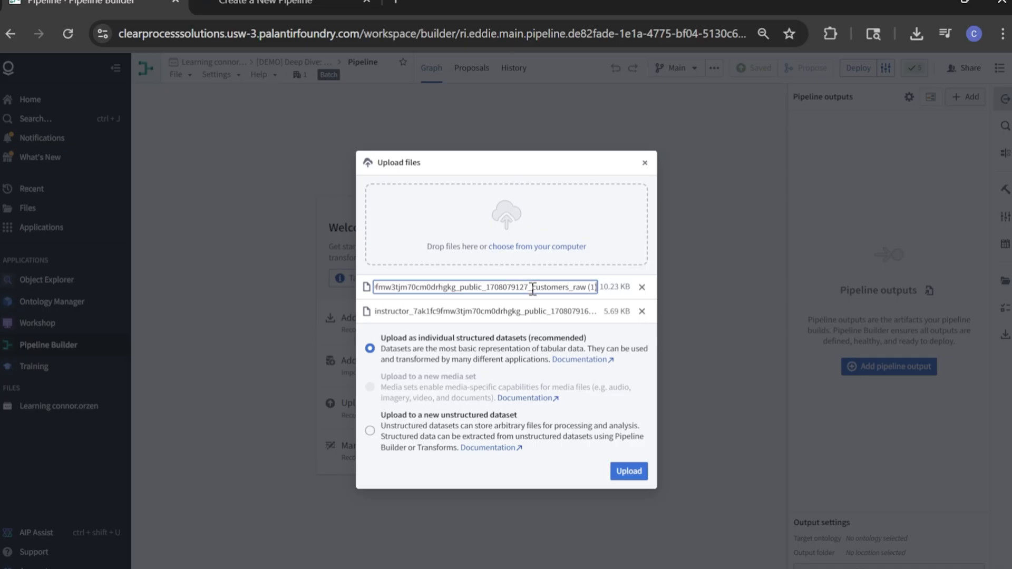
left_click_drag(535, 287, 306, 280)
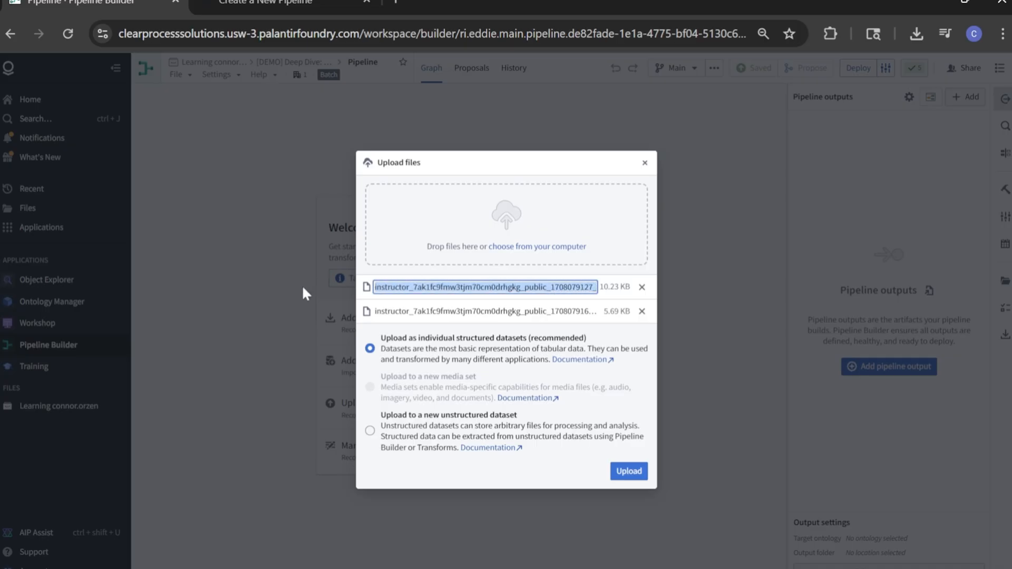
key("BackSpace")
left_click(561, 316)
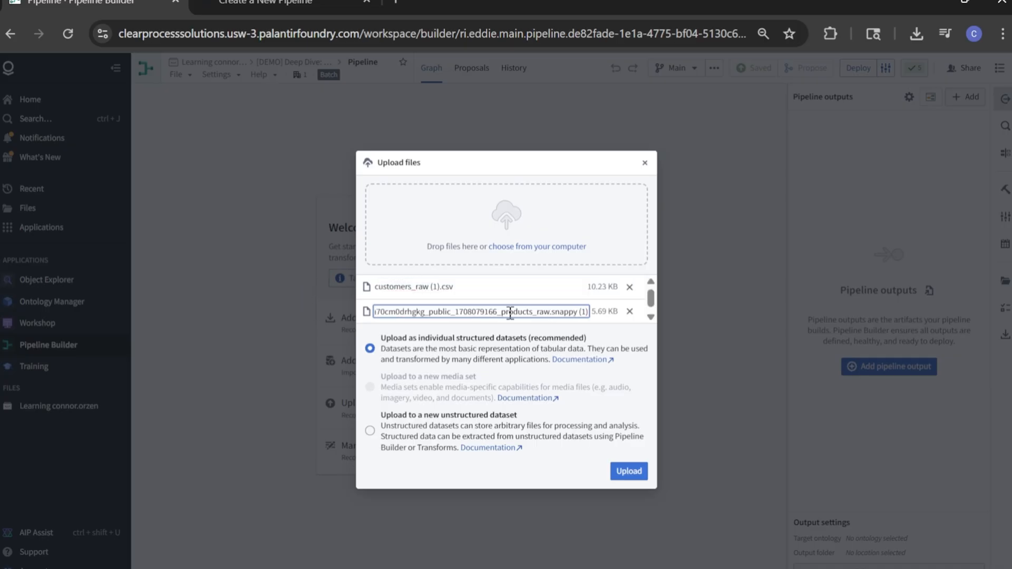
left_click_drag(502, 314, 317, 317)
key("BackSpace")
- Upload both renamed files as individual structured datasets and close the upload dialog
left_click(400, 342)
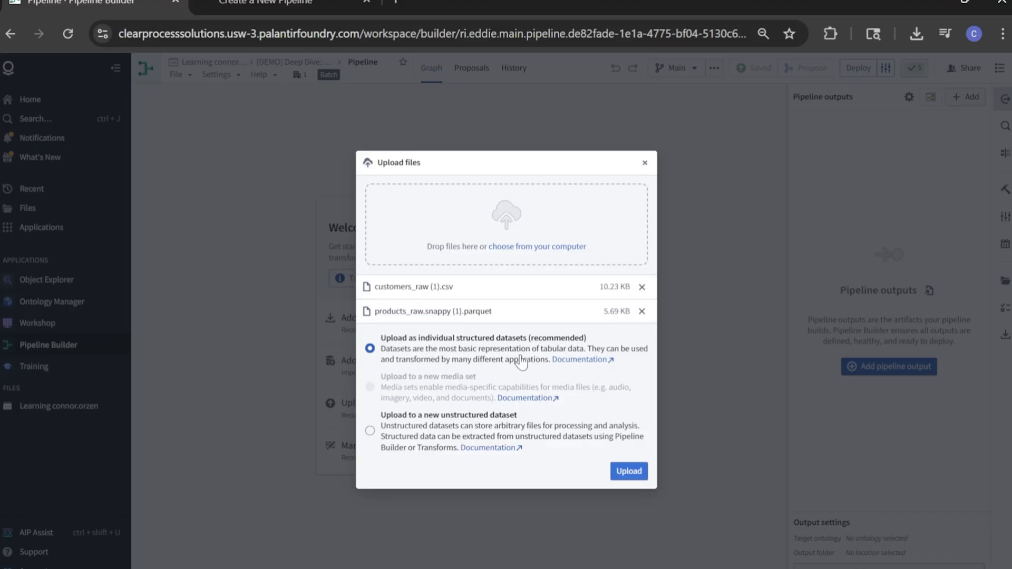
left_click(635, 472)
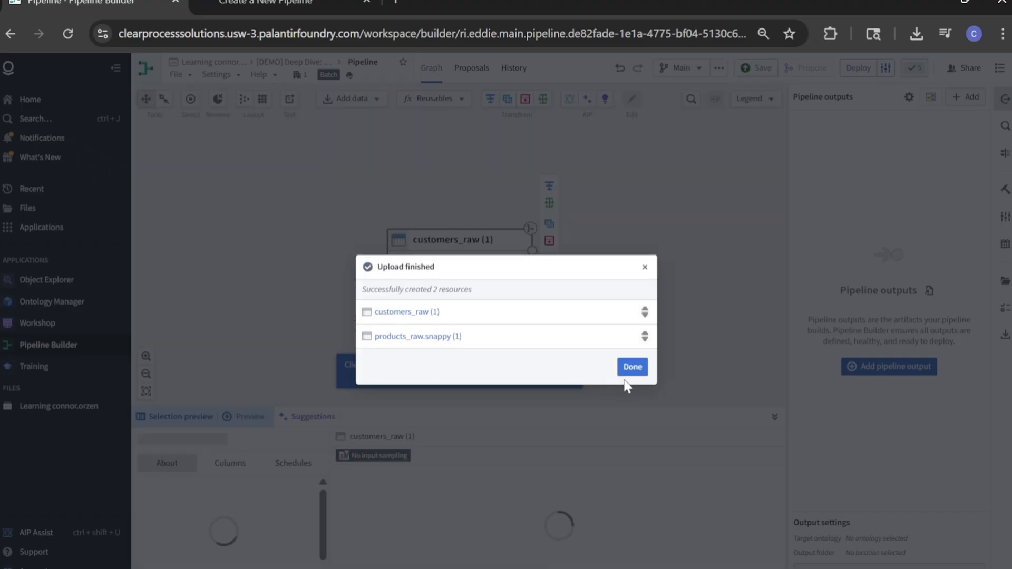
left_click(631, 366)
- Upload product.json from the computer to a new unstructured dataset in the pipeline
left_click(353, 99)
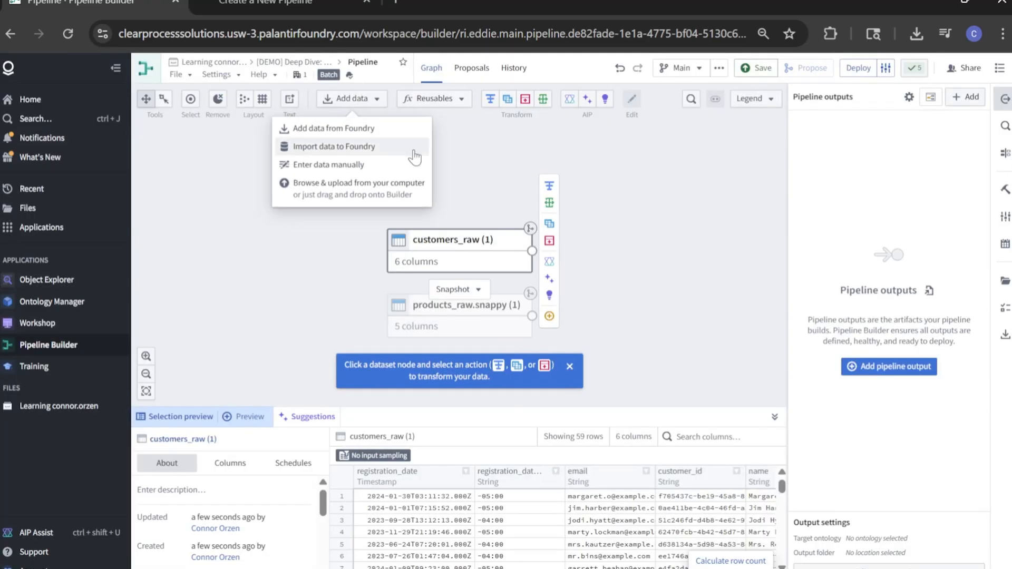
left_click(332, 189)
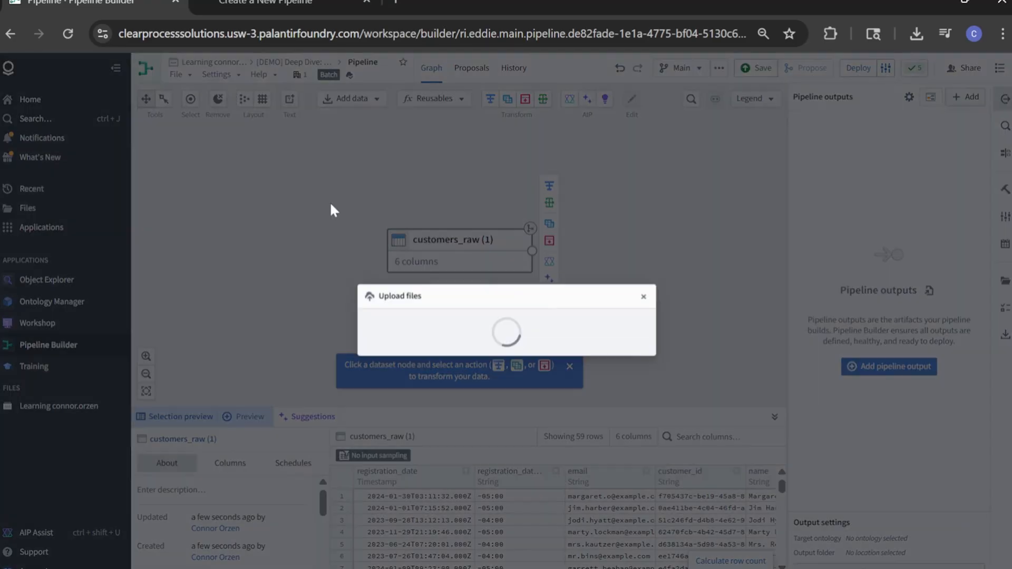
left_click(538, 356)
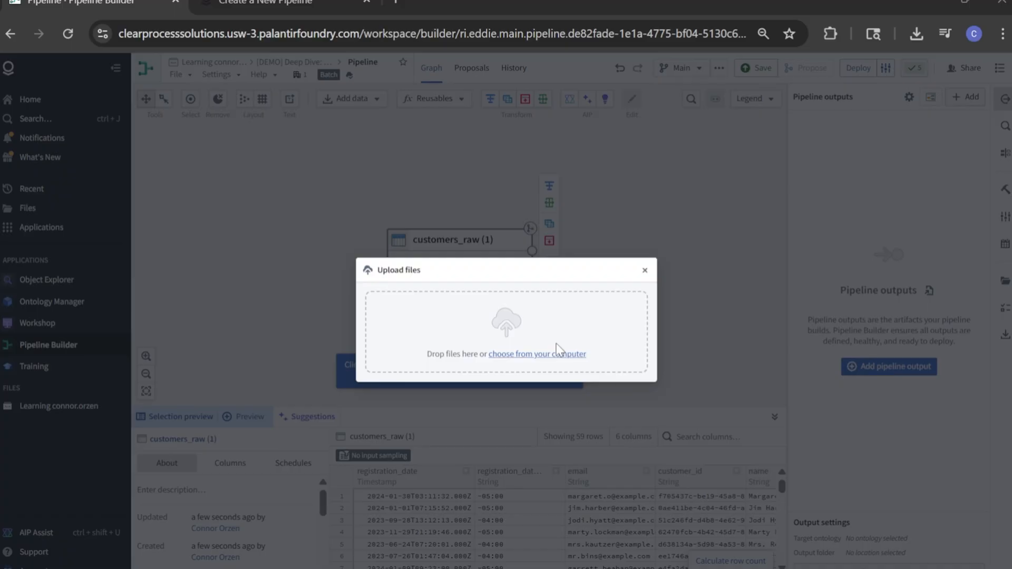
double_click(556, 344)
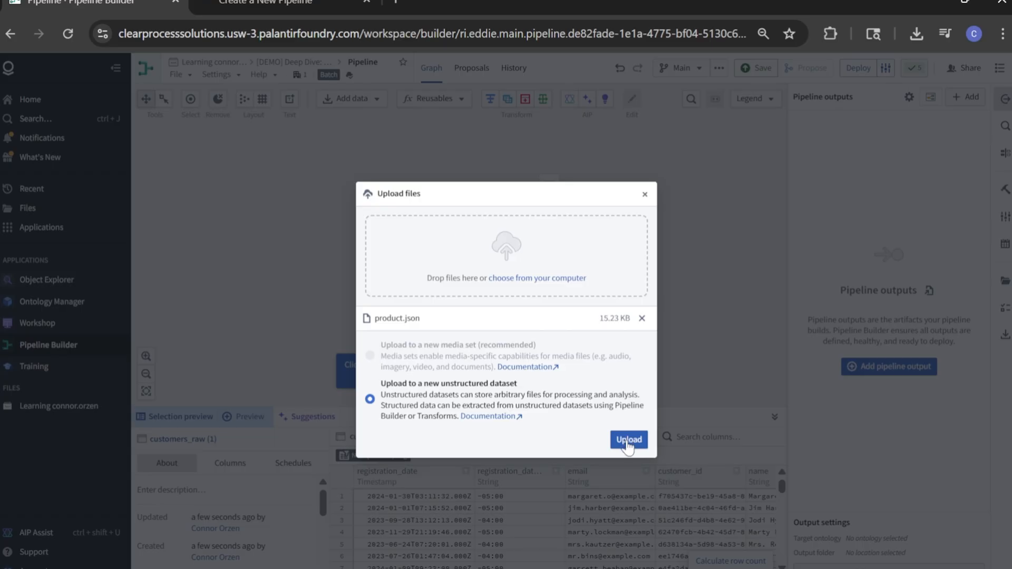
left_click(628, 441)
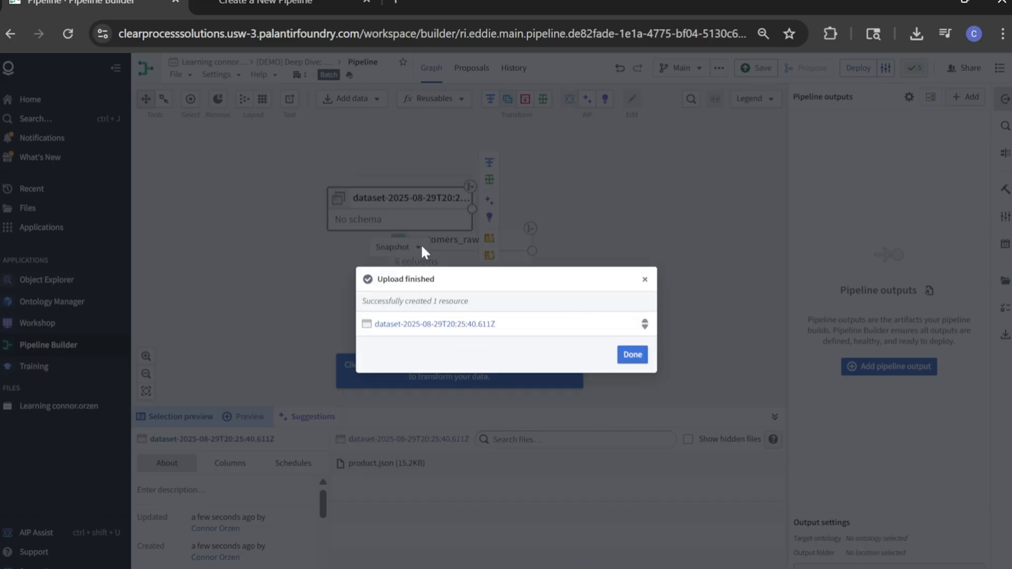
left_click(632, 355)
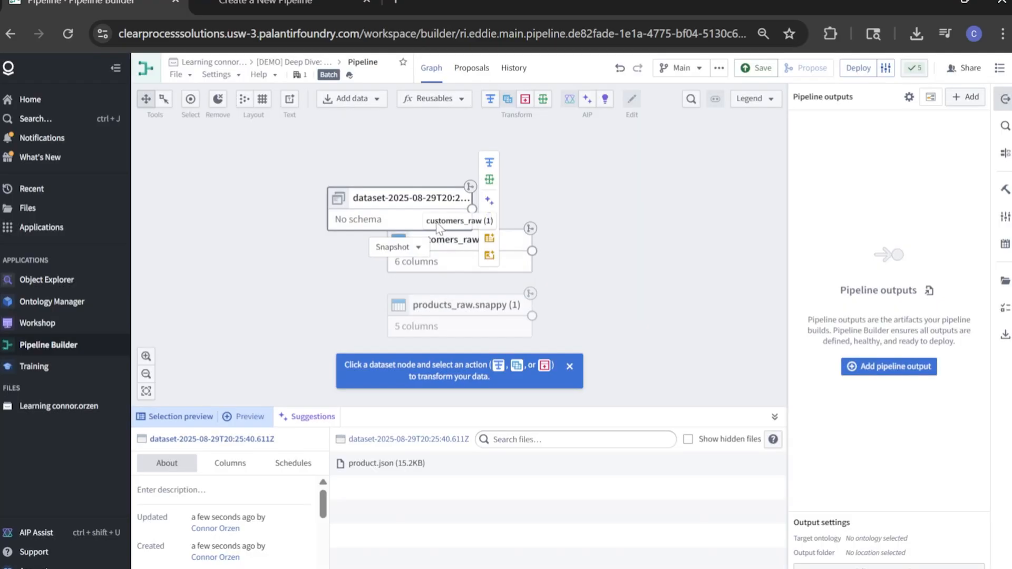
- Rename the newly uploaded unstructured dataset to "transaction"
right_click(464, 171)
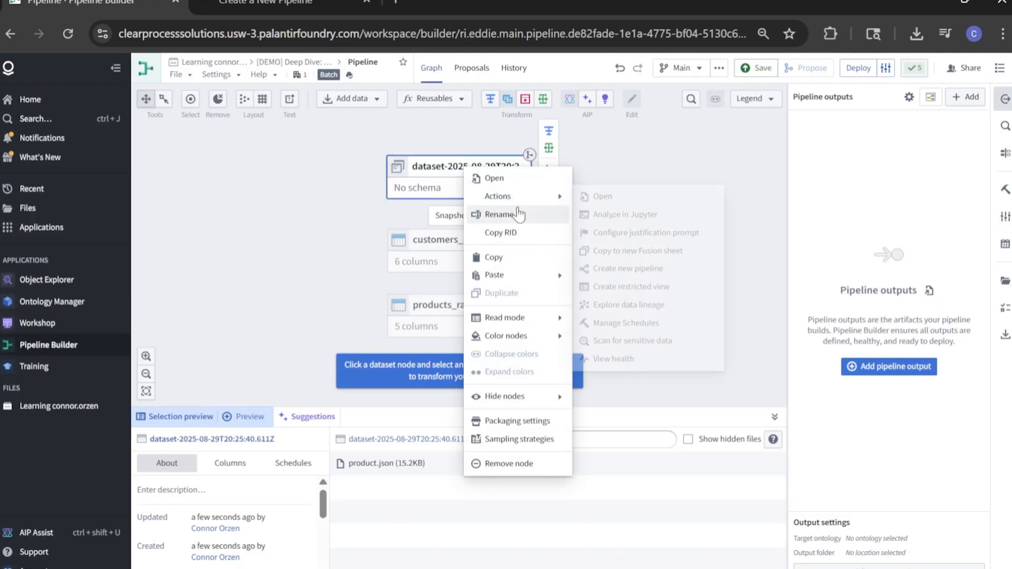
left_click(493, 212)
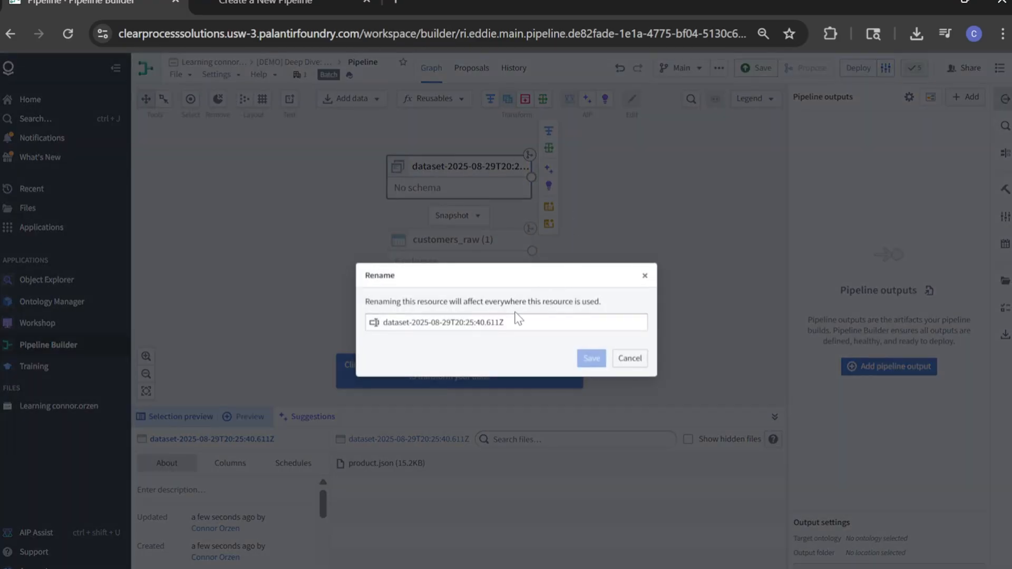
left_click(517, 324)
key("ctrl+a")
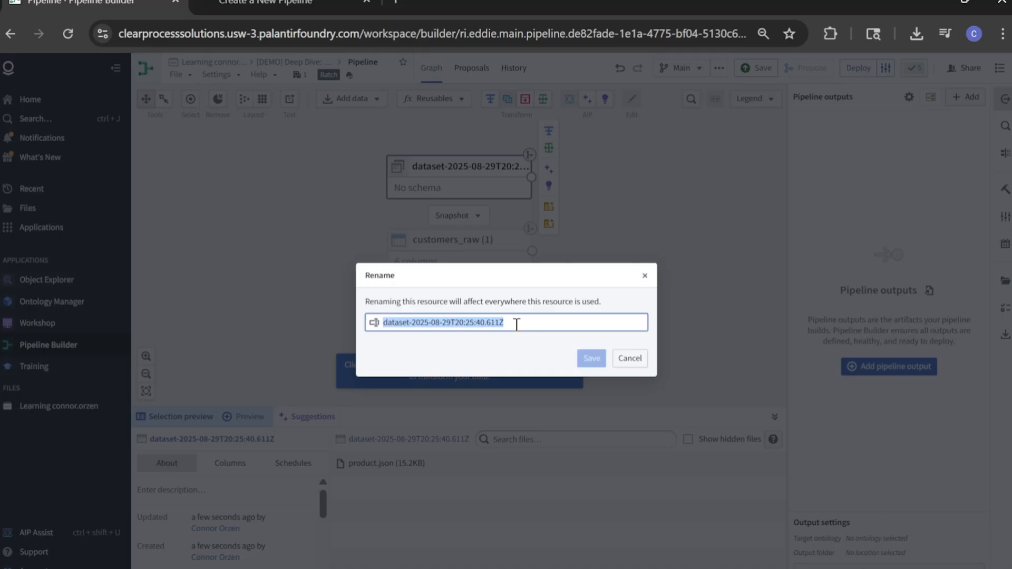
type("tr")
key("BackSpace")
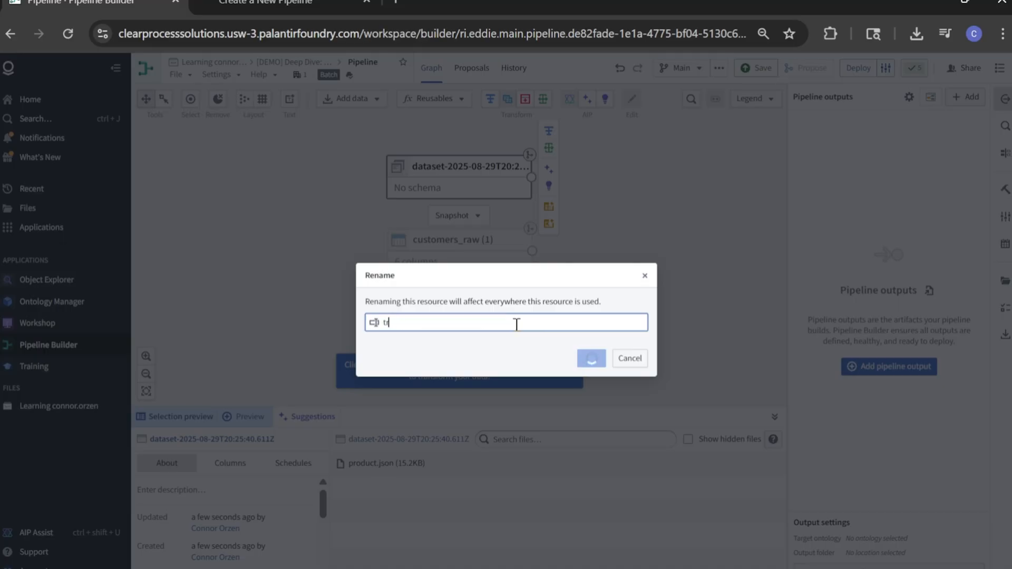
type("ansaction")
key("Return")
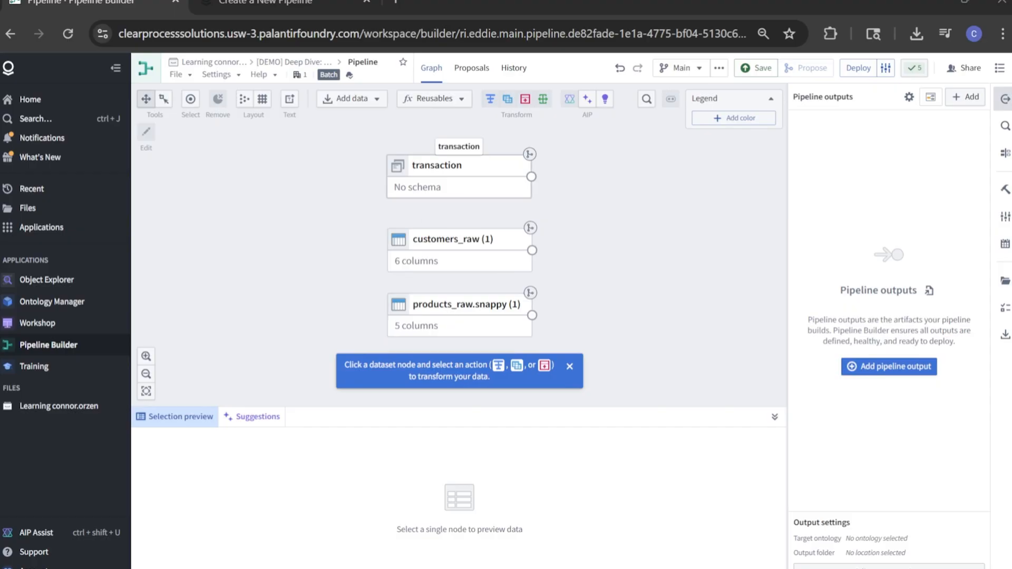
- Apply a new light yellow legend color (F3CB69) to the transaction, customers_raw (1) and products_raw.snappy (1) nodes together
left_click(734, 118)
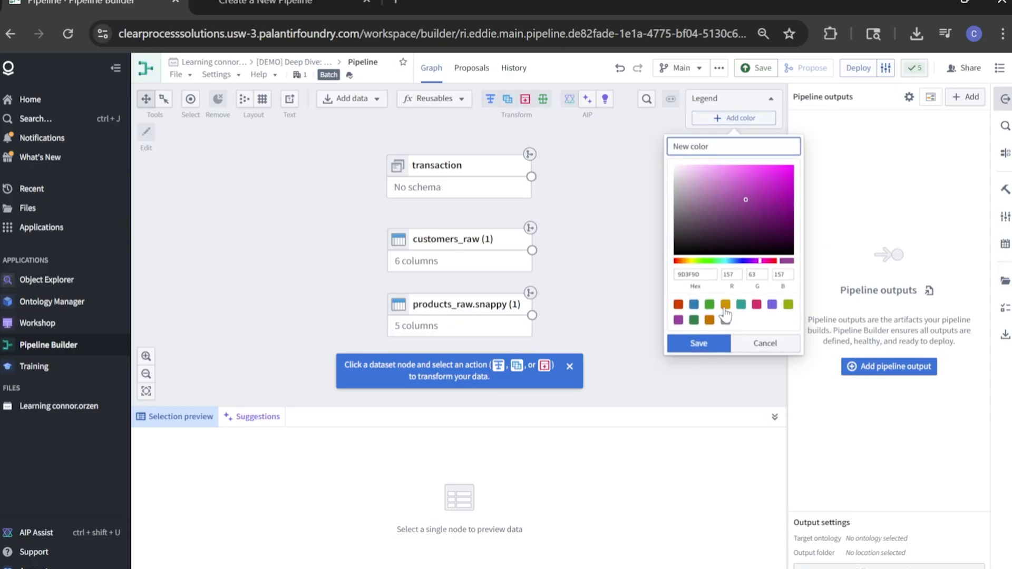
left_click(725, 305)
left_click(454, 174)
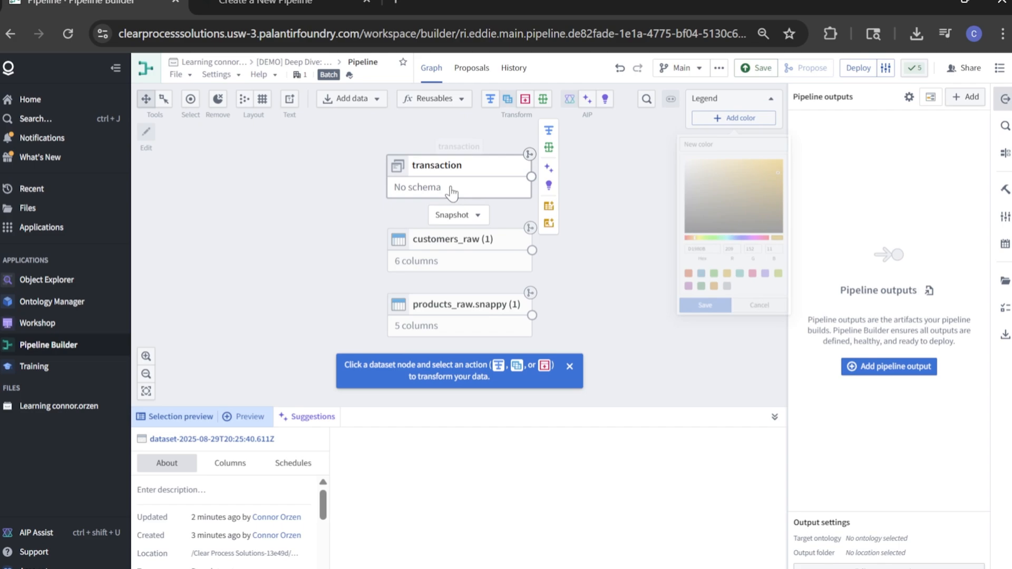
left_click(451, 302, "ctrl")
left_click(467, 248, "ctrl")
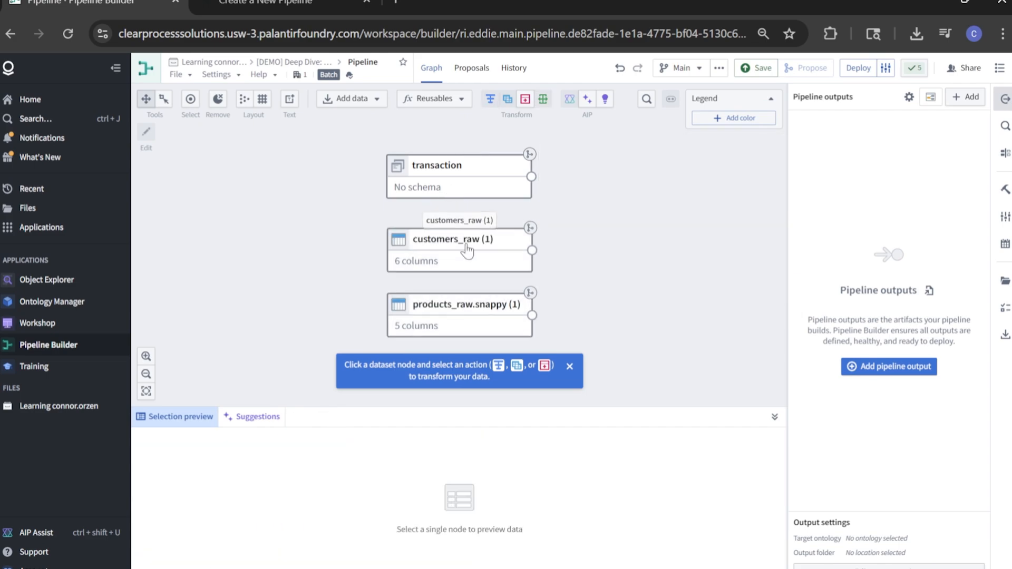
left_click(749, 120)
left_click(726, 305)
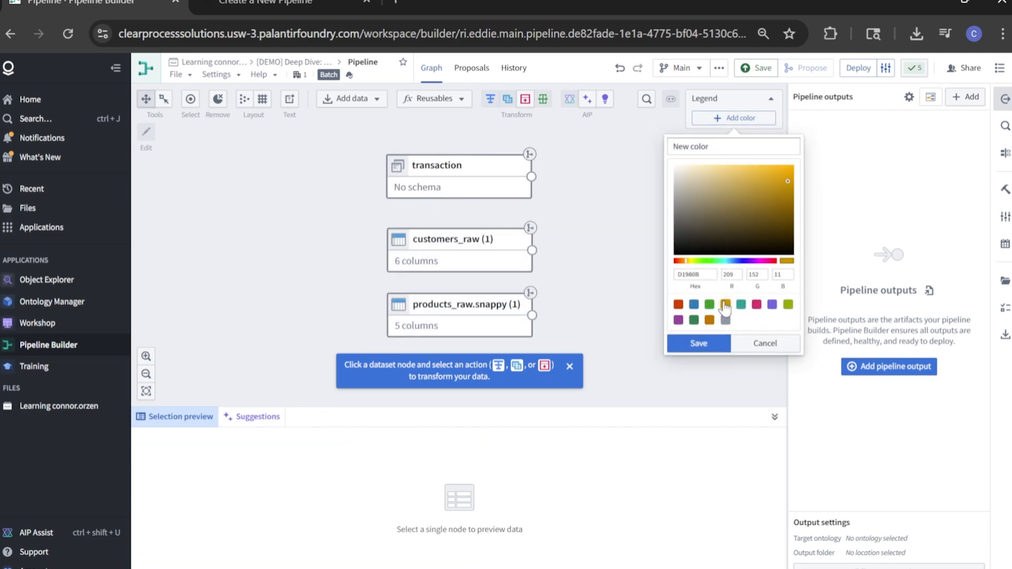
left_click(743, 169)
left_click(697, 344)
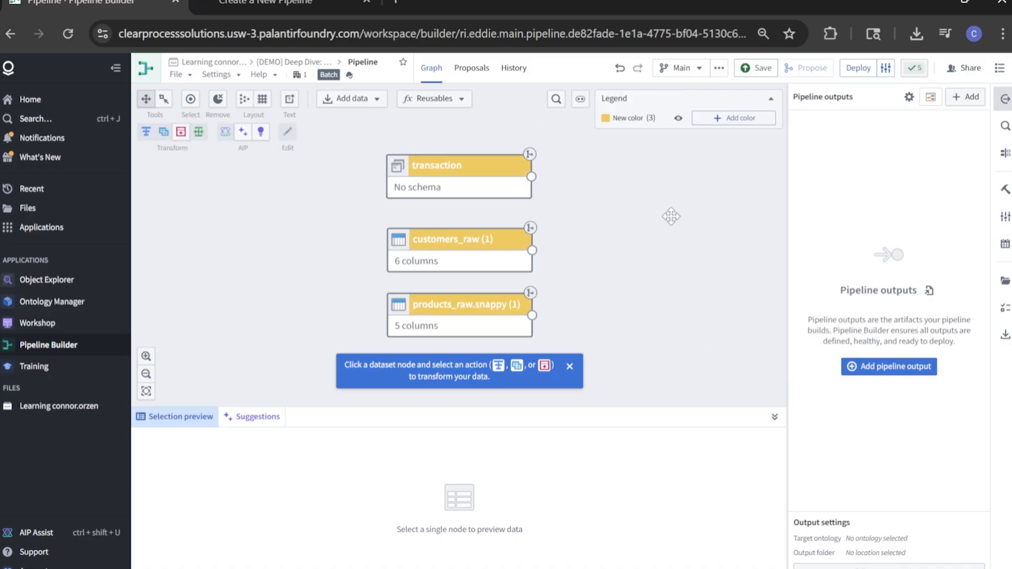
- Rename the yellow legend color to "Inputs"
left_click(662, 117)
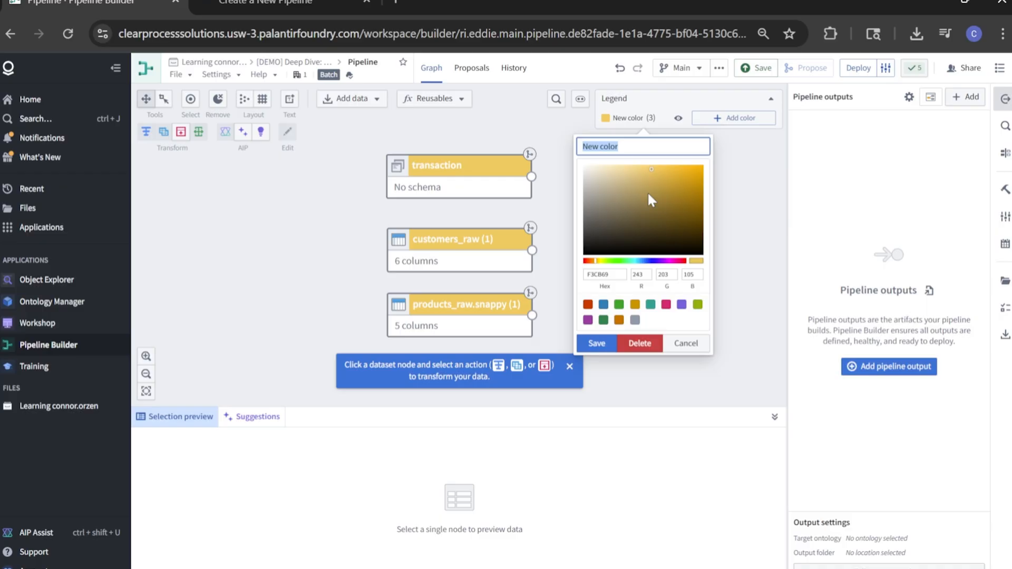
type("Inputs")
key("Return")
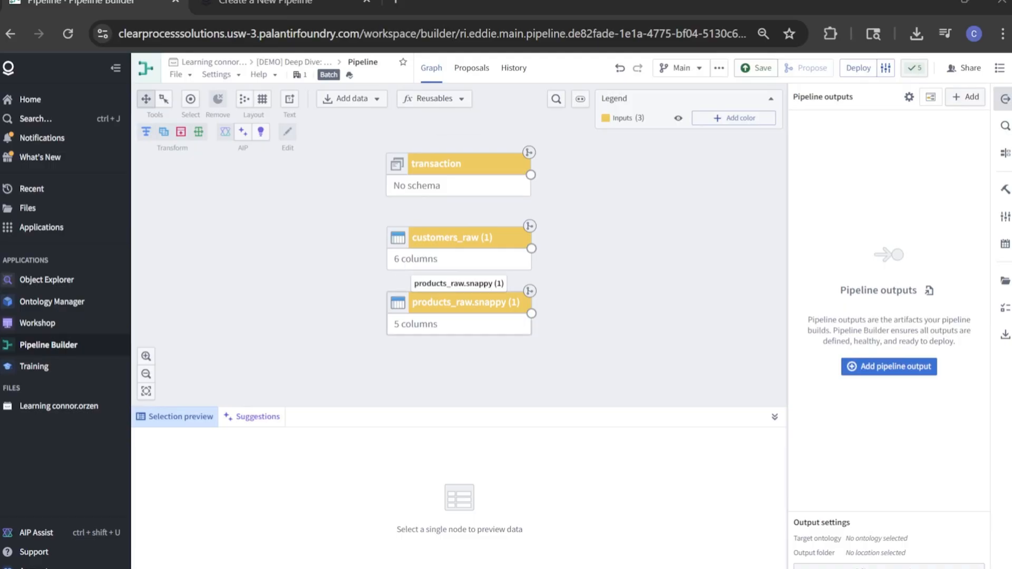
- Examine the columns and rows of the products_raw.snappy (1) and customers_raw (1) datasets in the selection preview
left_click(502, 326)
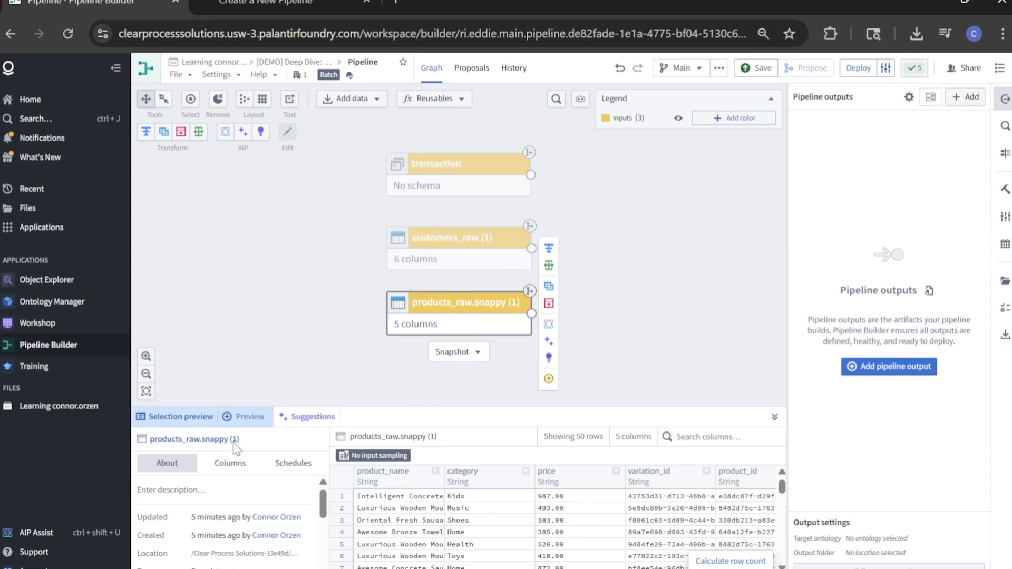
scroll(399, 564, "right", 3)
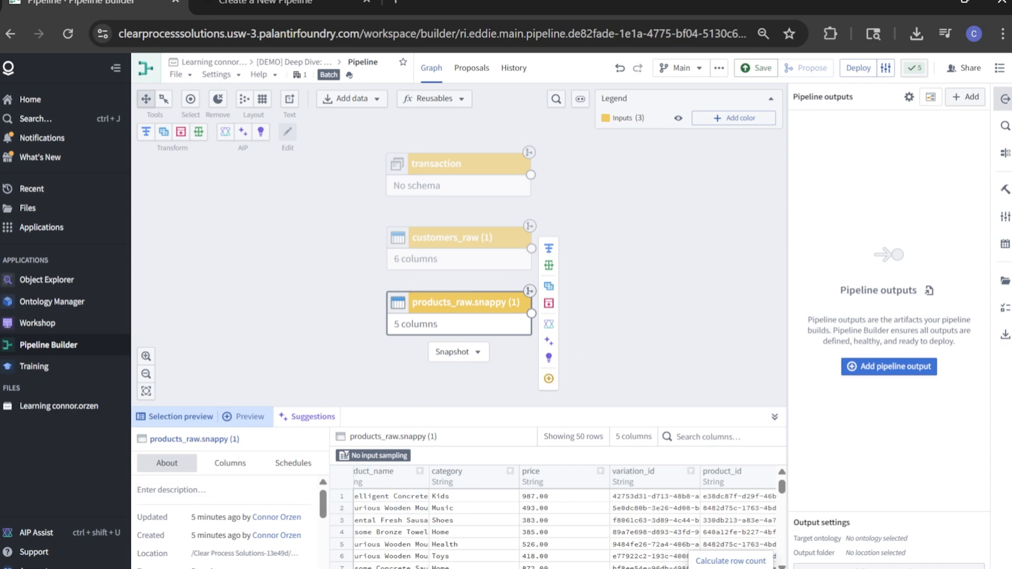
scroll(380, 564, "right", 2)
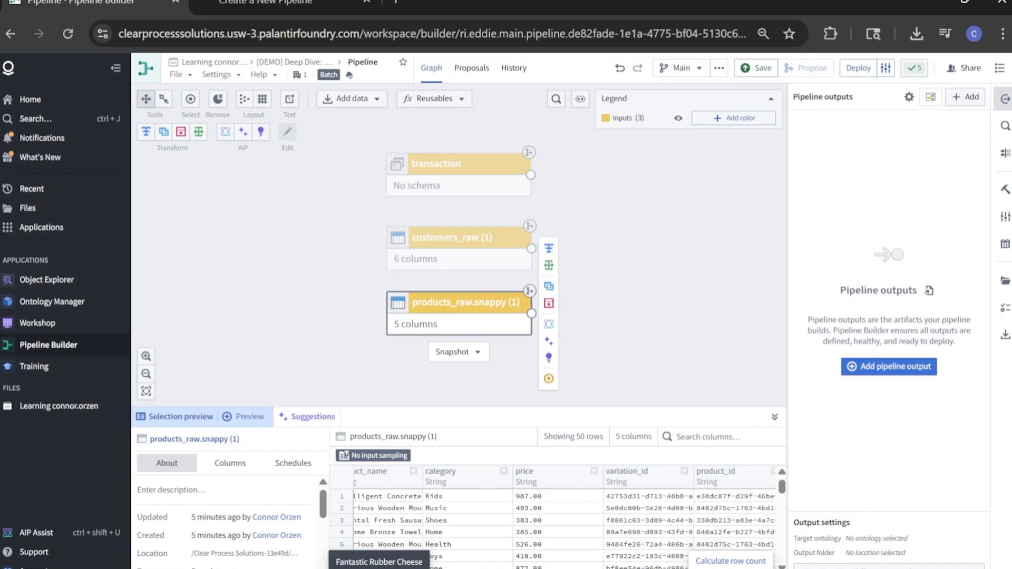
scroll(477, 522, "down", 3)
scroll(427, 518, "up", 3)
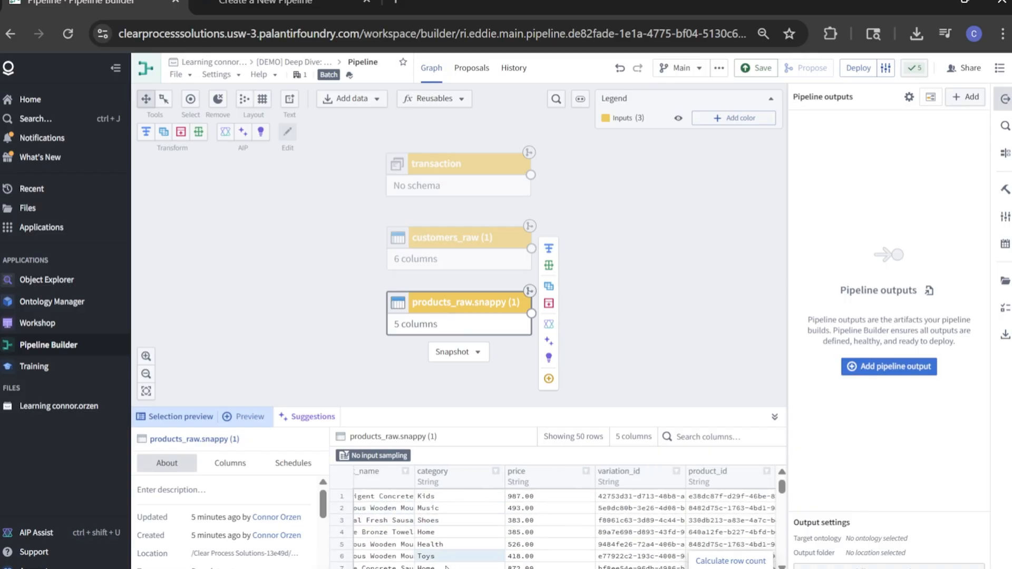
scroll(410, 548, "left", 2)
left_click(430, 259)
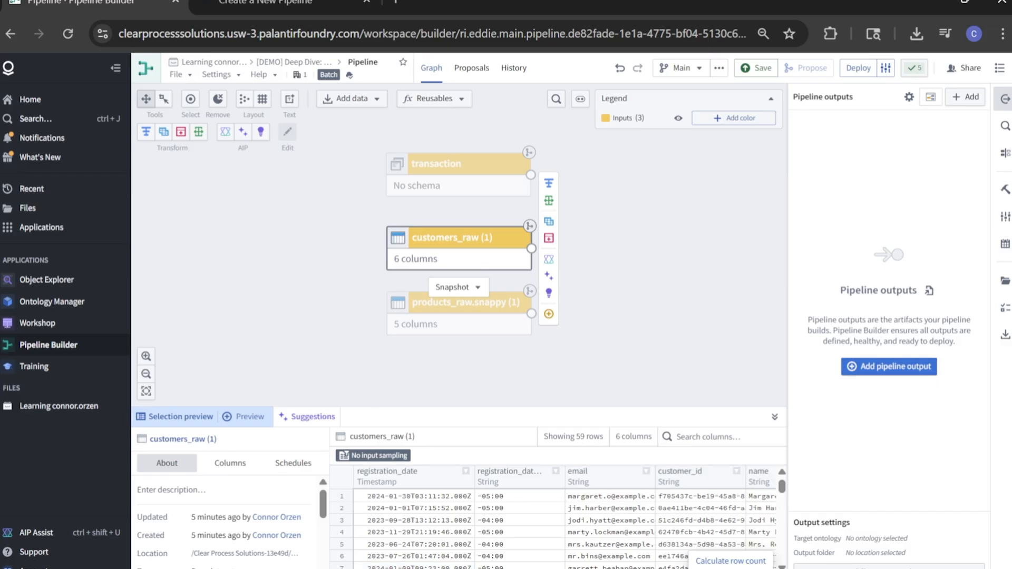
scroll(432, 524, "right", 3)
- Open product.json from the transaction dataset, examine the structure of its JSON records, and close the file view
left_click(460, 199)
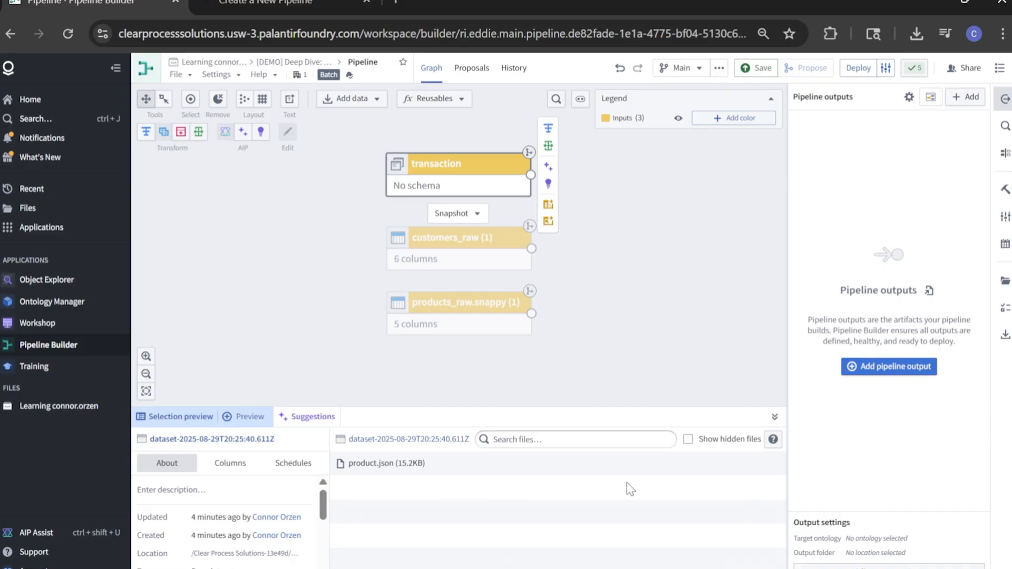
left_click(703, 468)
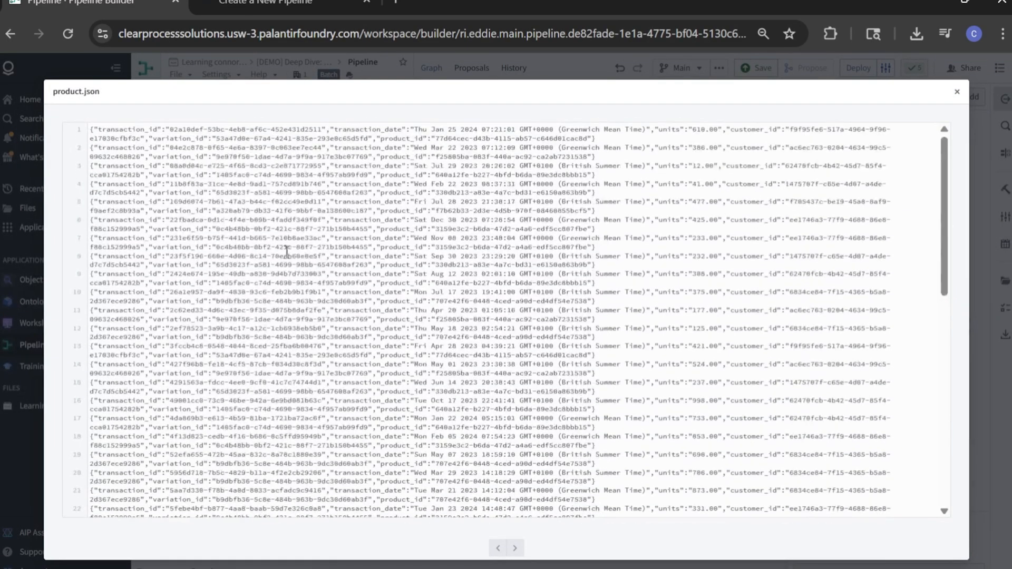
left_click_drag(615, 142, 98, 121)
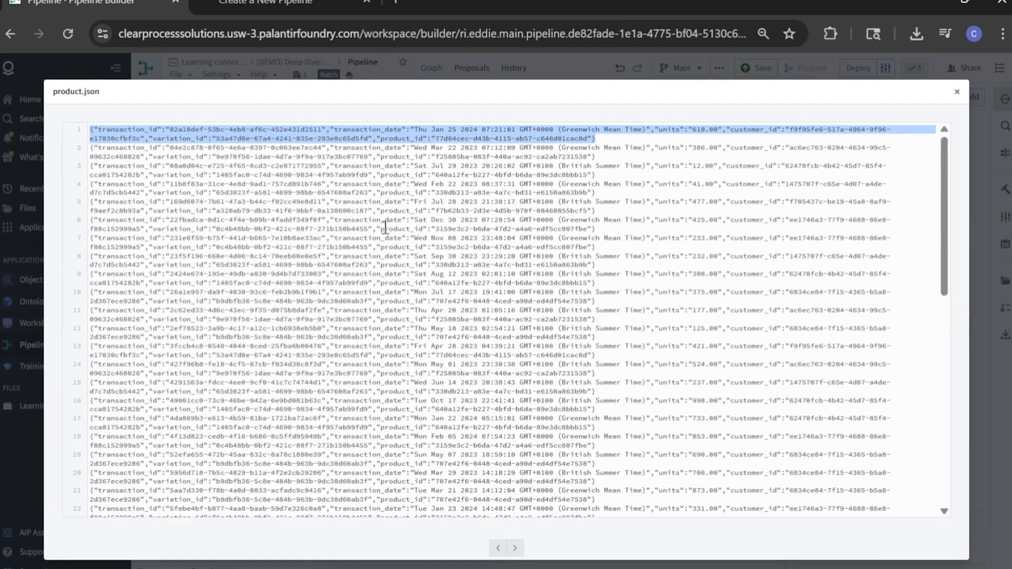
scroll(386, 227, "down", 10)
scroll(491, 317, "up", 10)
left_click(957, 91)
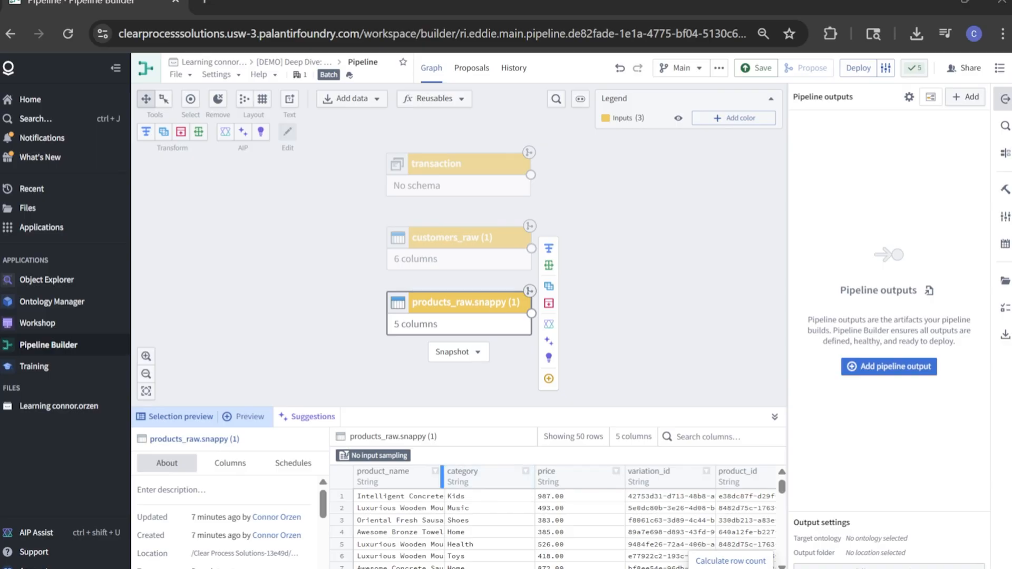
- Fit the product_name column to its contents in the products_raw.snappy (1) preview and review the product rows
double_click(443, 477)
scroll(478, 507, "down", 2)
scroll(464, 517, "up", 1)
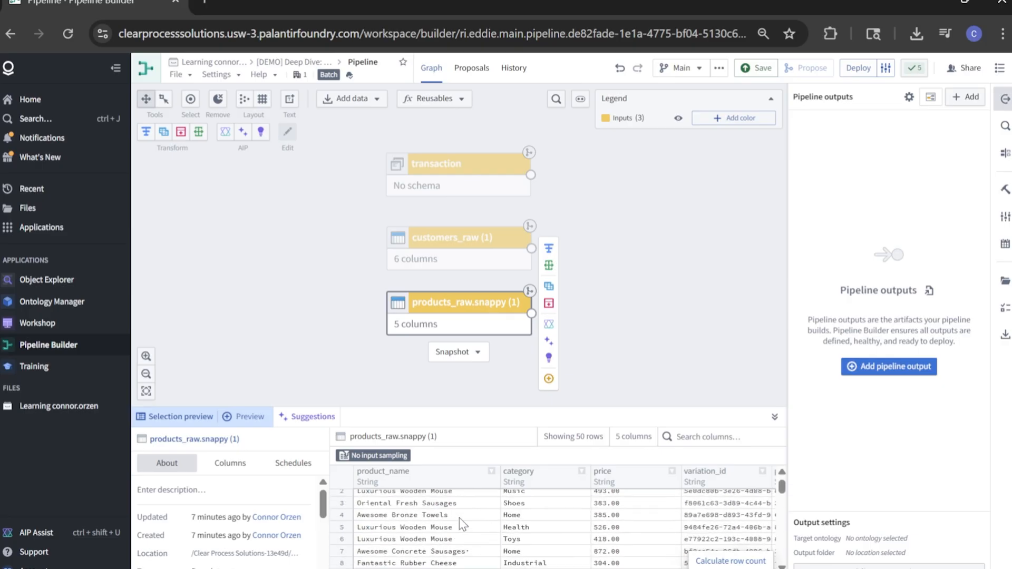
scroll(460, 523, "up", 2)
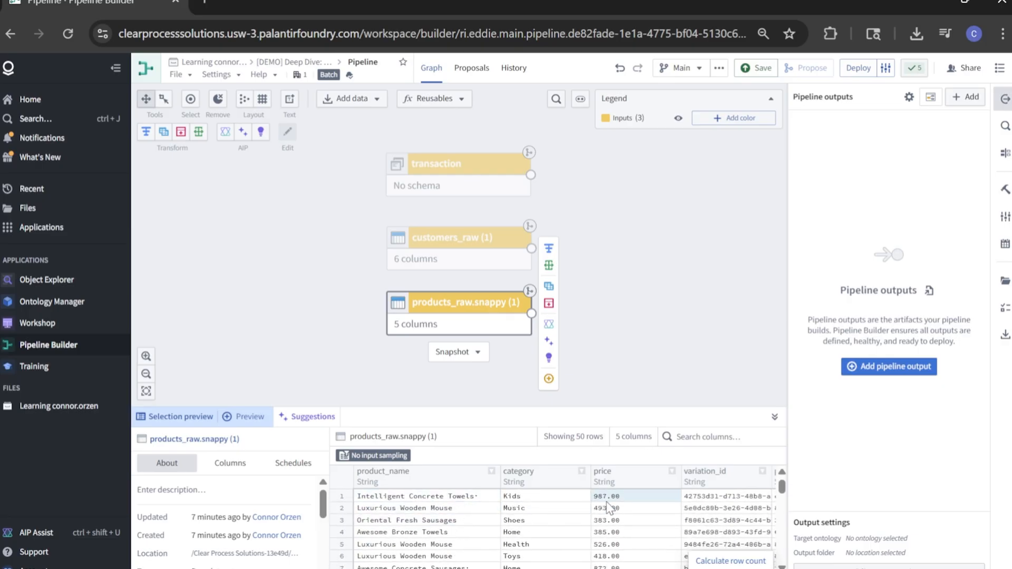
- Start a transform path on the products_raw.snappy (1) dataset and name it "Clean Products"
scroll(609, 507, "right", 3)
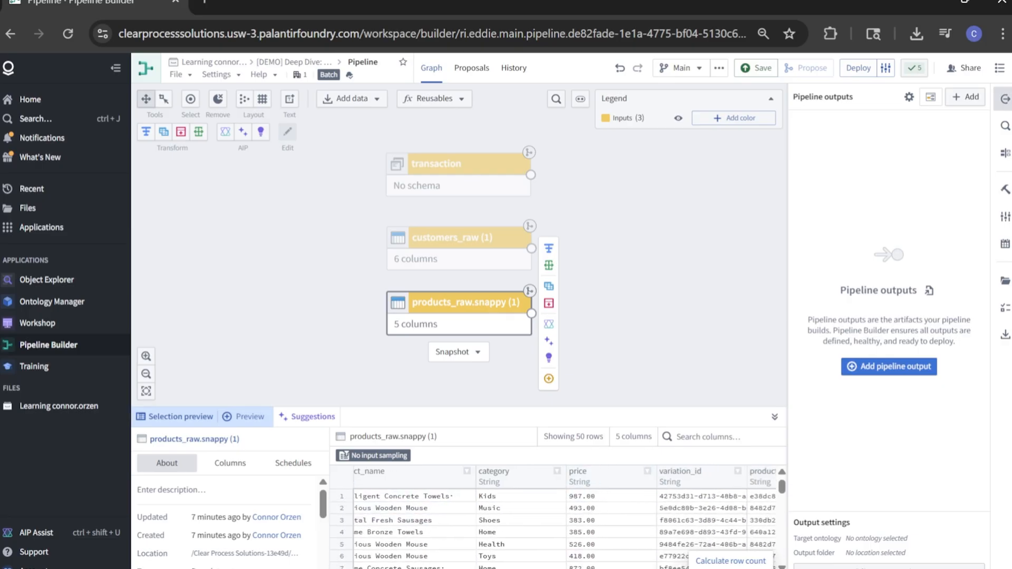
scroll(548, 490, "right", 2)
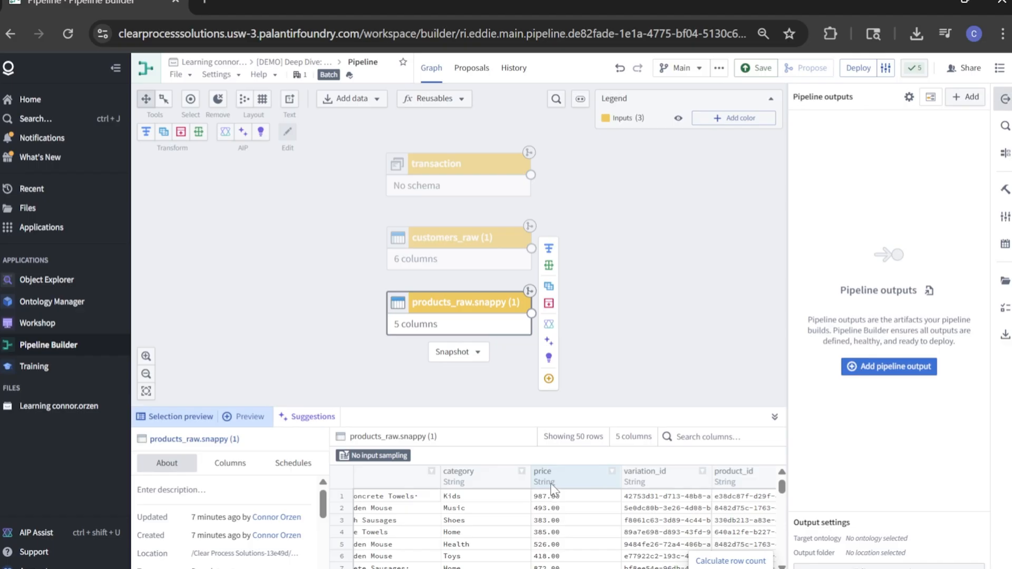
scroll(552, 488, "left", 4)
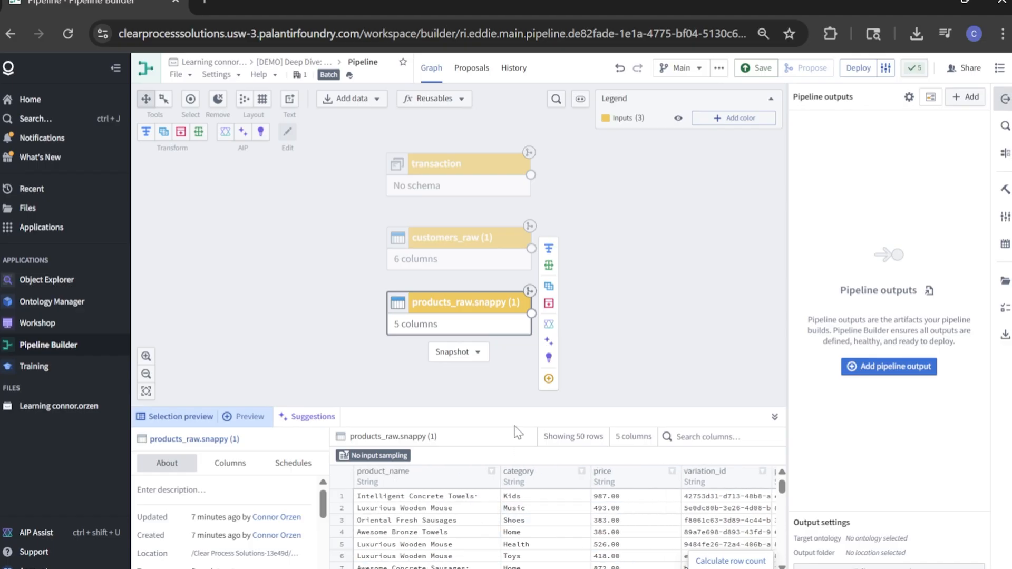
left_click(551, 248)
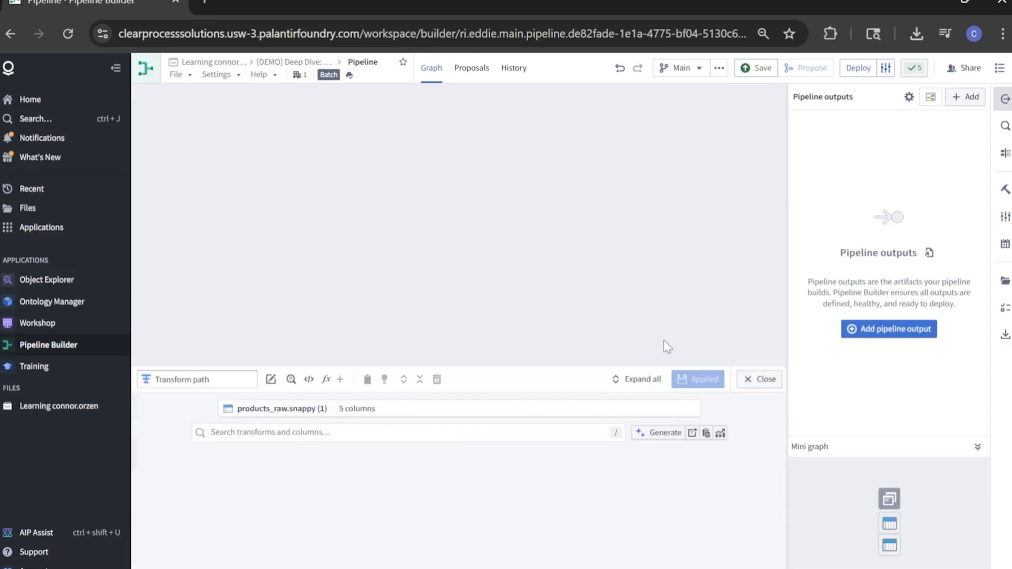
left_click(216, 91)
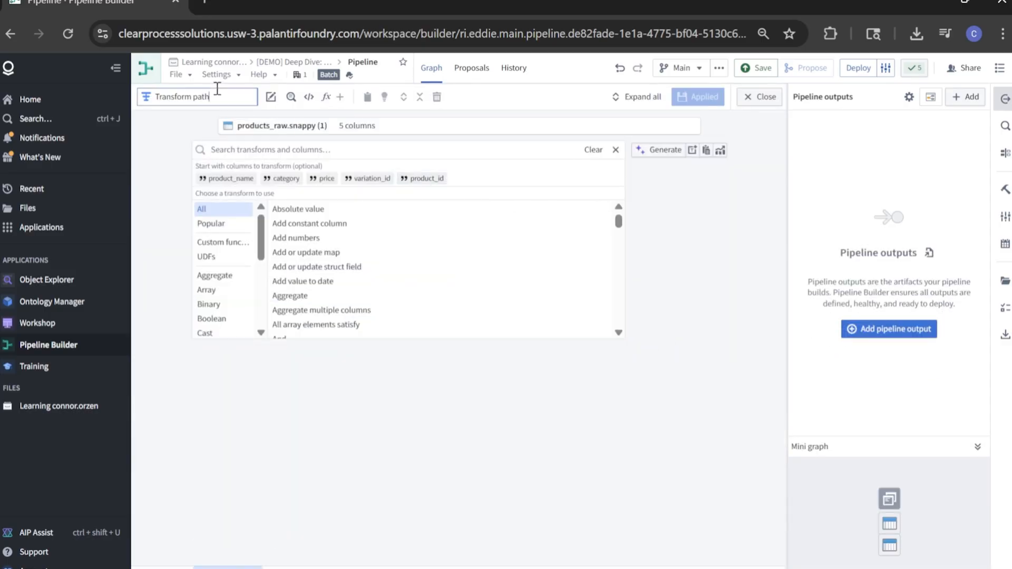
key("ctrl+a")
type("Cle")
- Add a Trim whitespace transform on the product_name column that replaces the existing column, and apply it
left_click(305, 149)
type("trim")
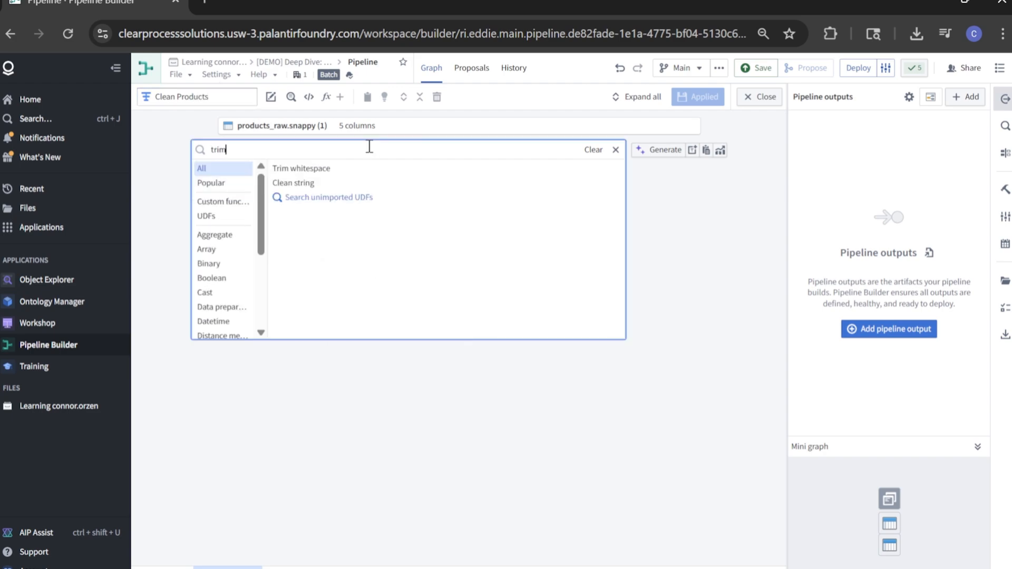
left_click(316, 169)
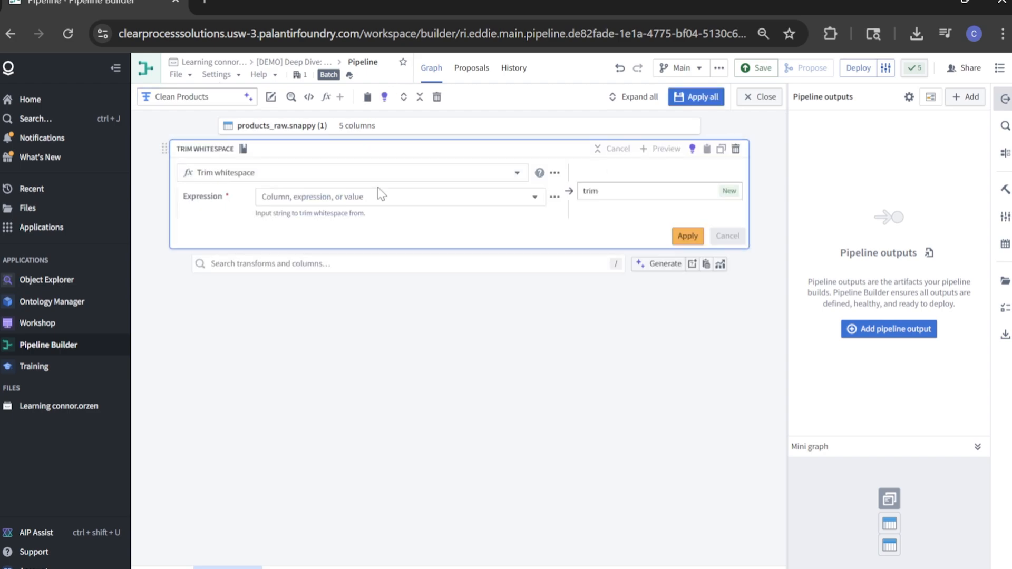
left_click(404, 203)
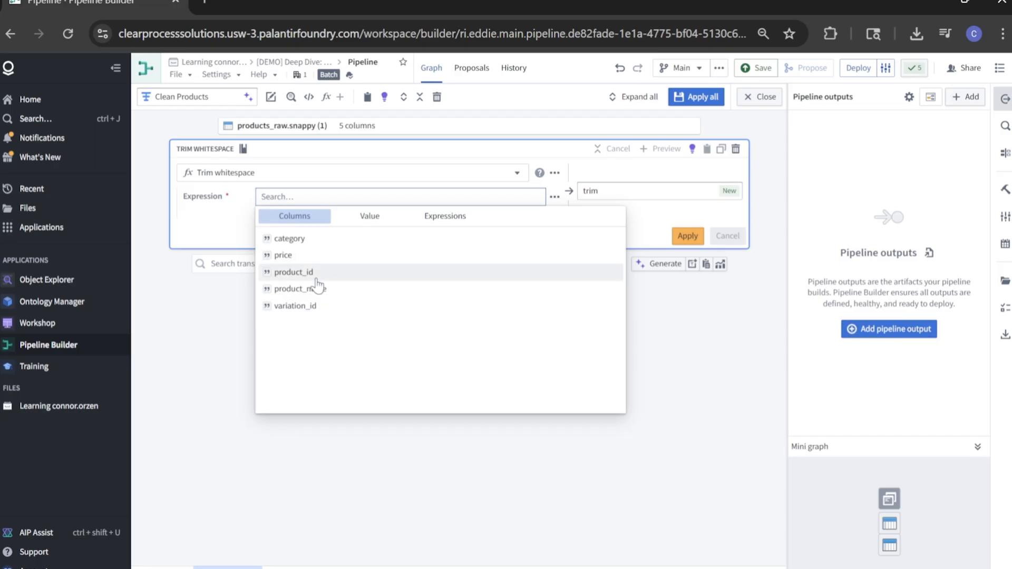
left_click(316, 279)
left_click(294, 198)
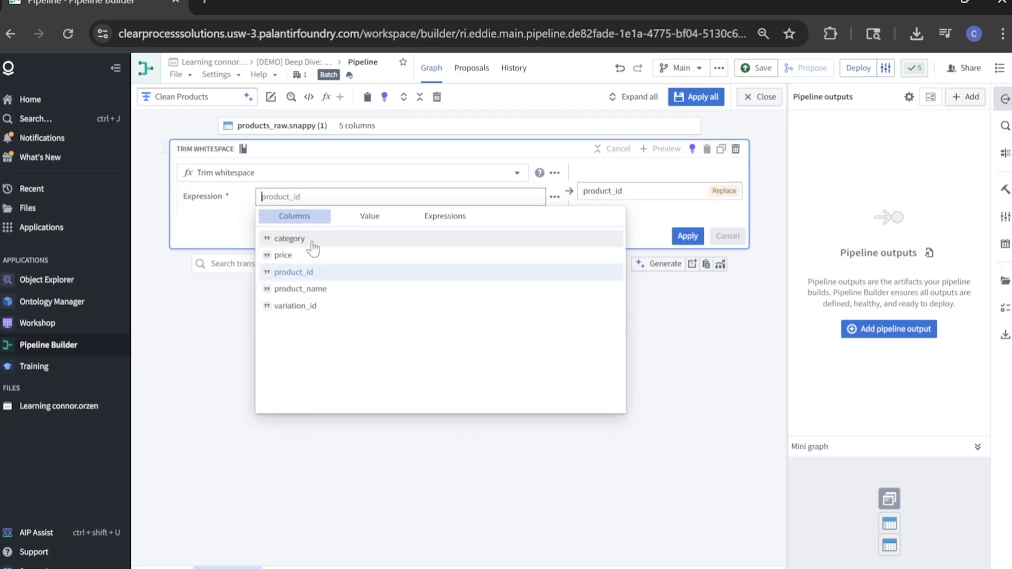
left_click(308, 290)
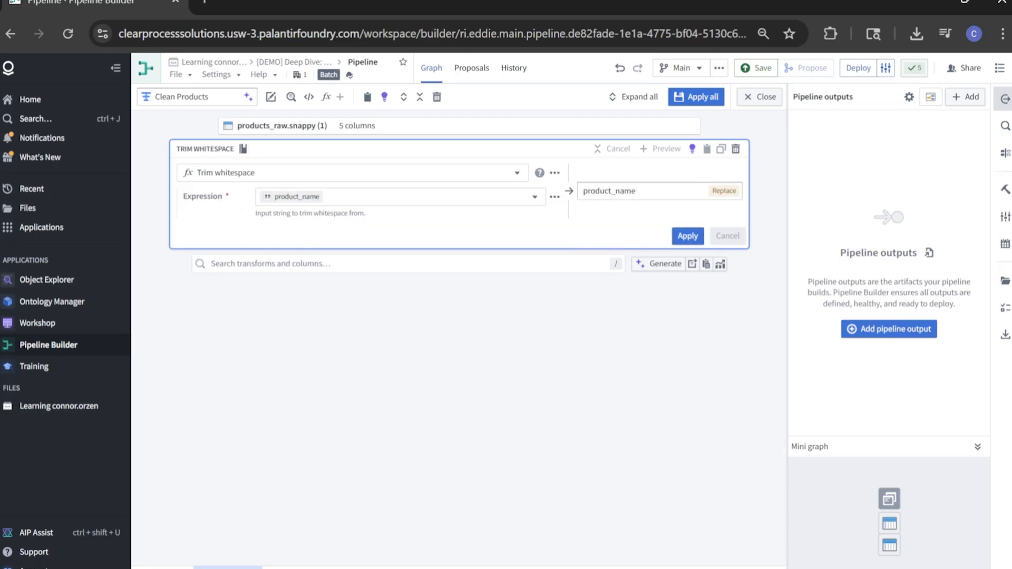
left_click_drag(635, 193, 540, 202)
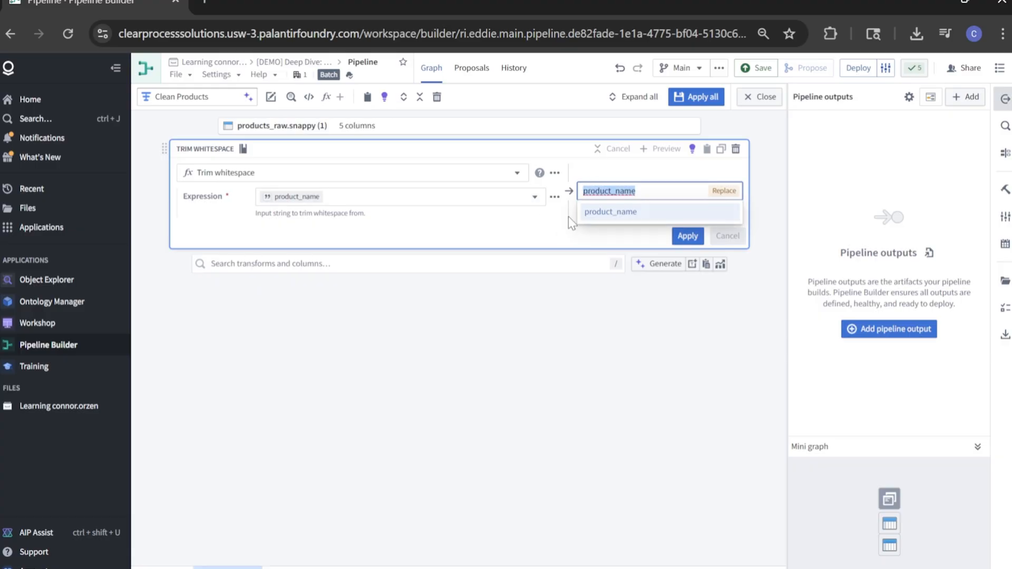
left_click(569, 216)
mouse_move(726, 191)
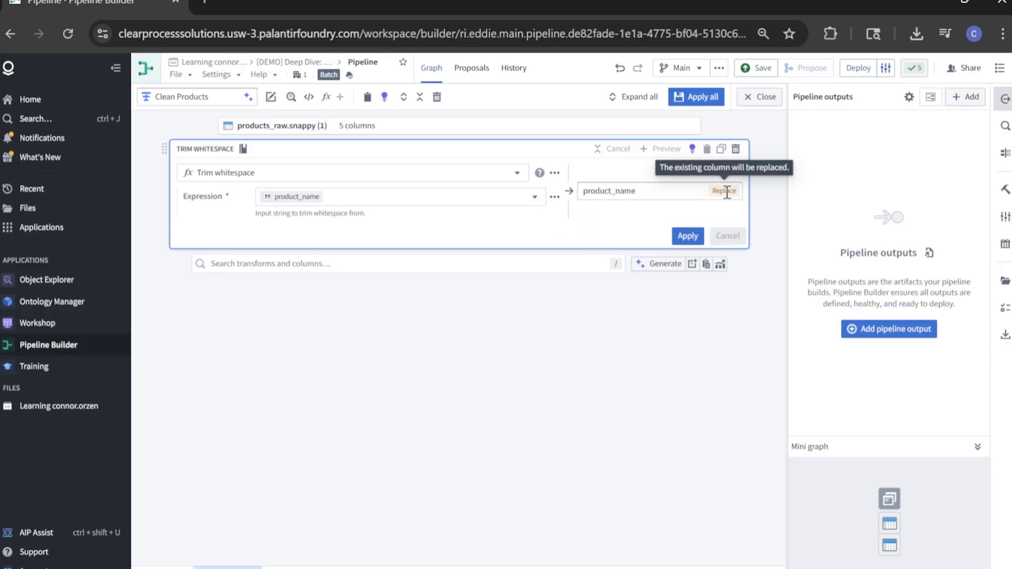
left_click(687, 236)
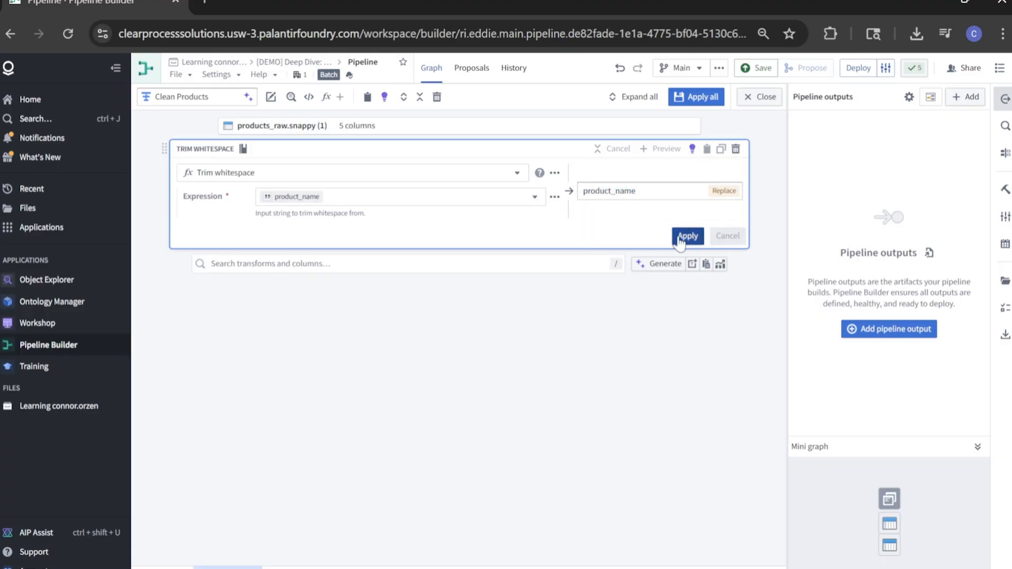
- Add and apply a Cast transform converting the price column to Double, then save the pipeline and return to the graph
left_click(262, 178)
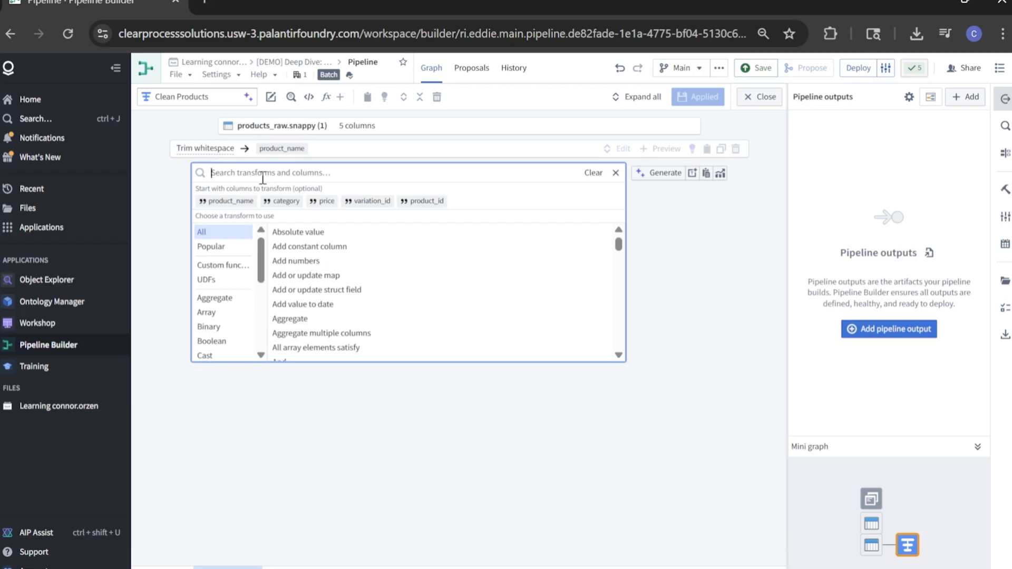
type("cast")
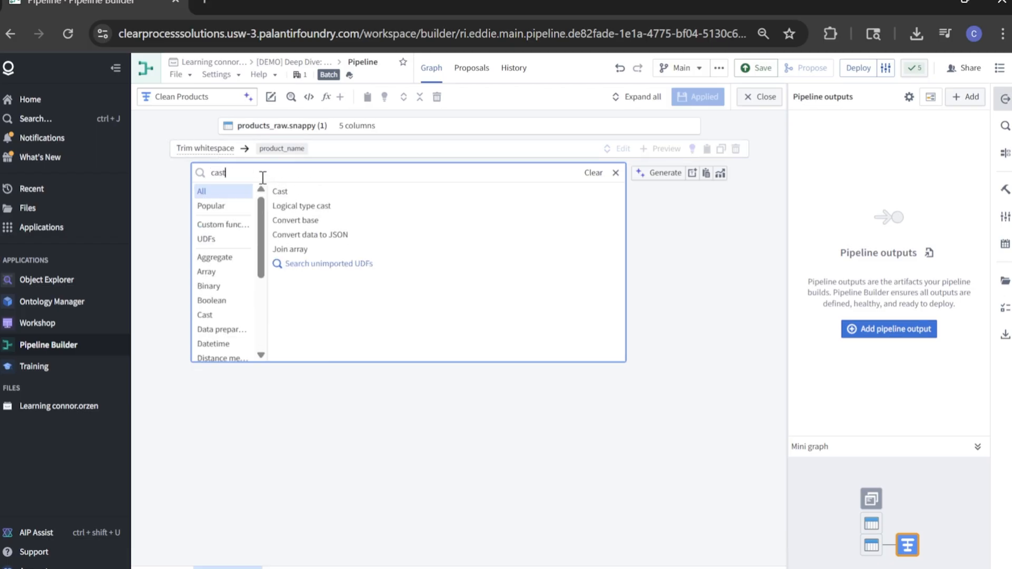
left_click(281, 191)
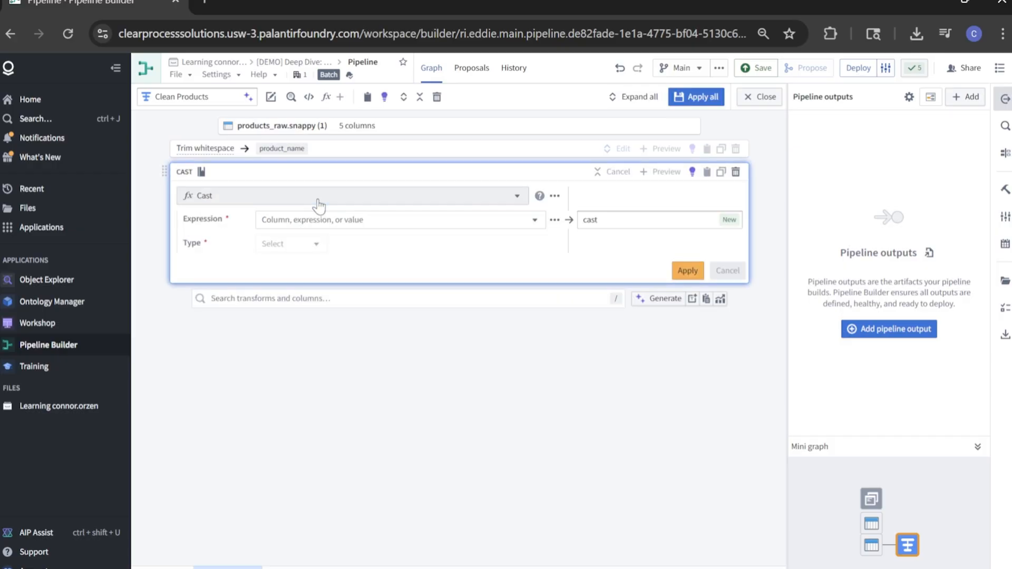
left_click(327, 221)
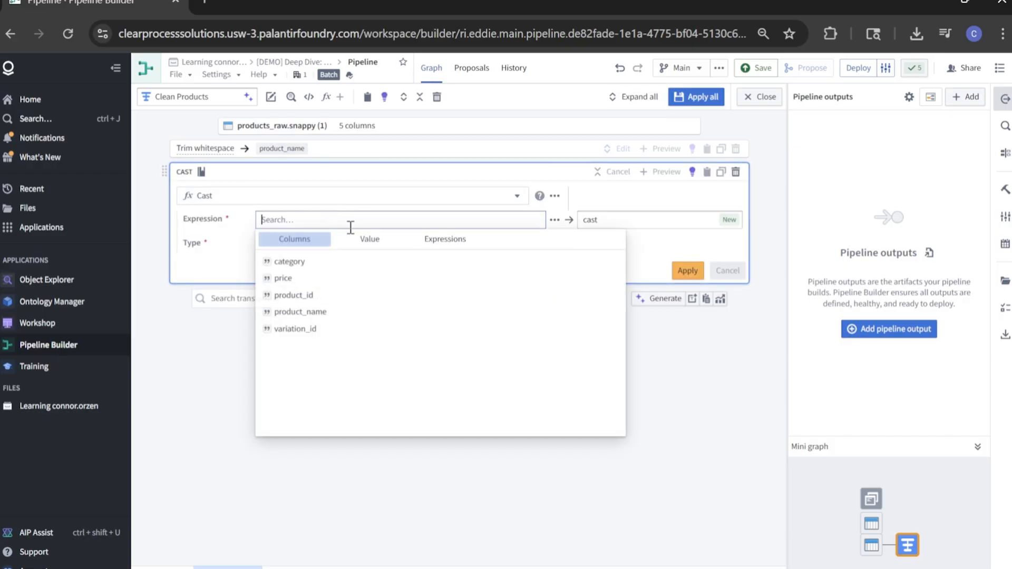
left_click(295, 283)
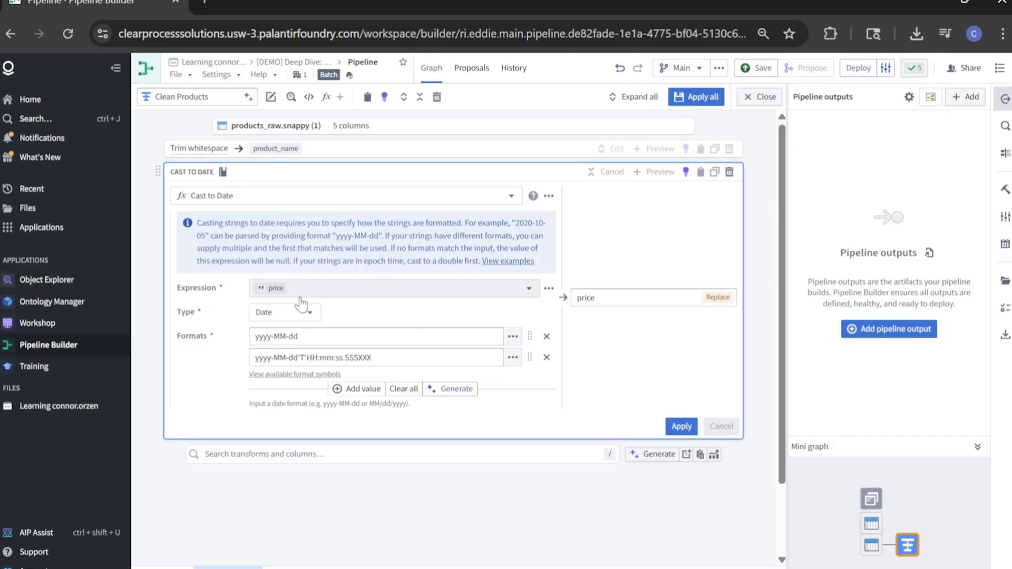
left_click(284, 313)
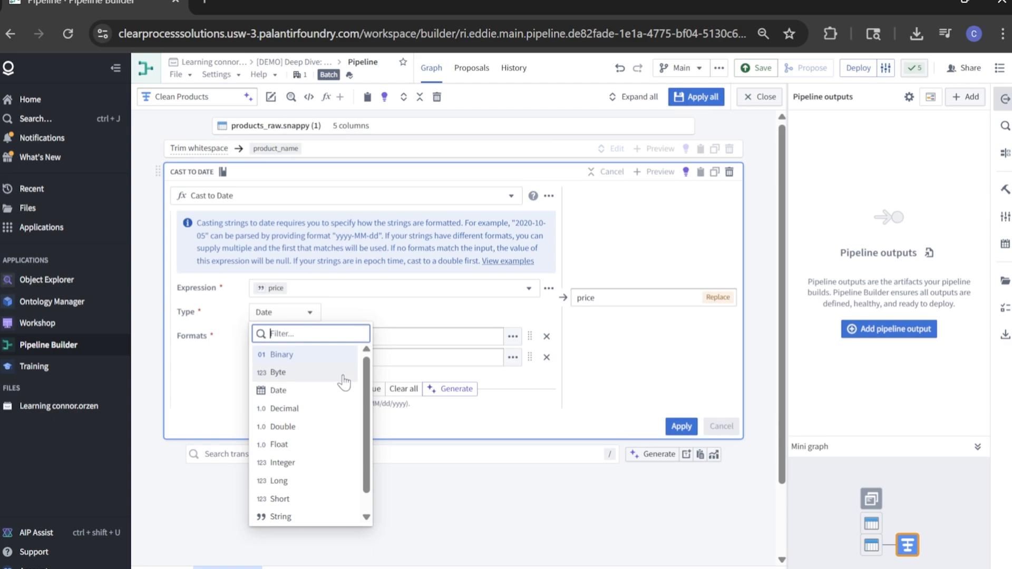
left_click(295, 426)
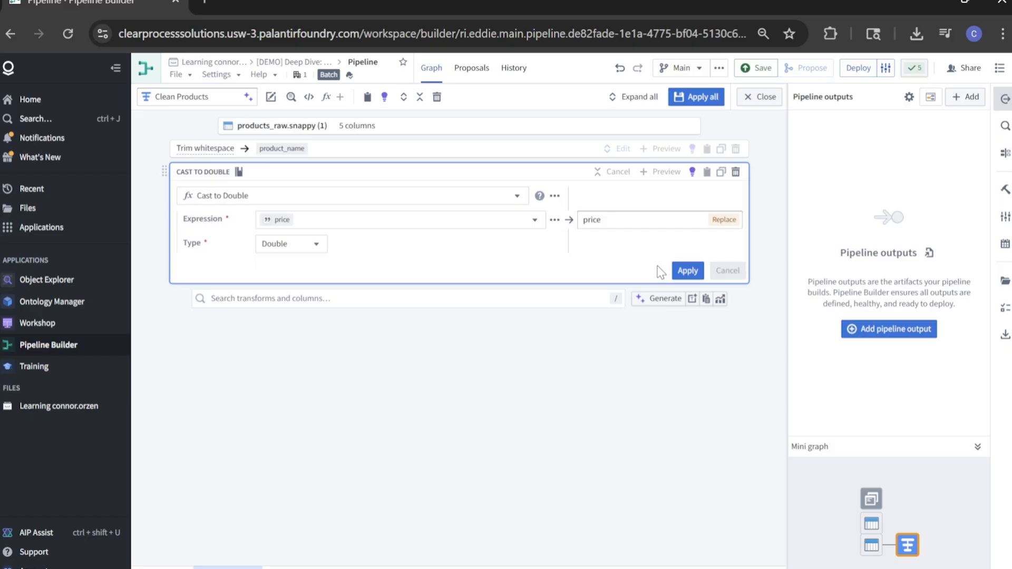
left_click(687, 271)
left_click(758, 67)
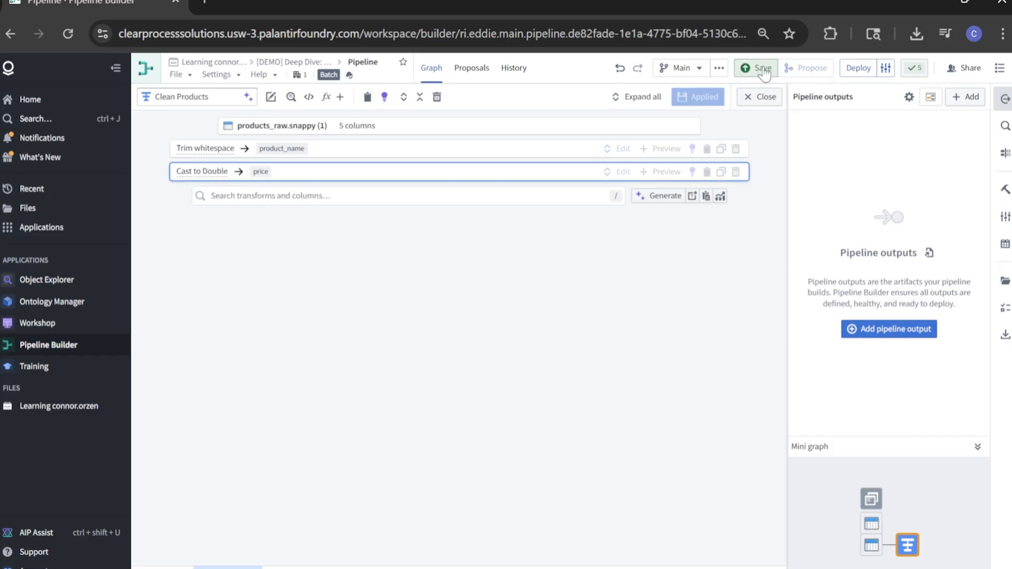
left_click(758, 105)
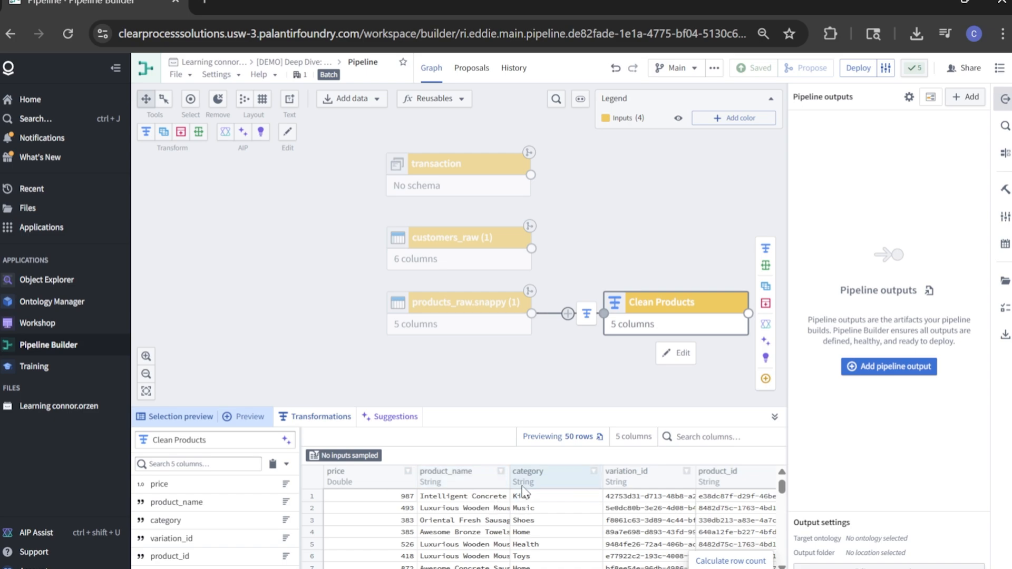
- Widen the product_name column in the Clean Products preview and review the trimmed product names
left_click_drag(509, 481, 588, 481)
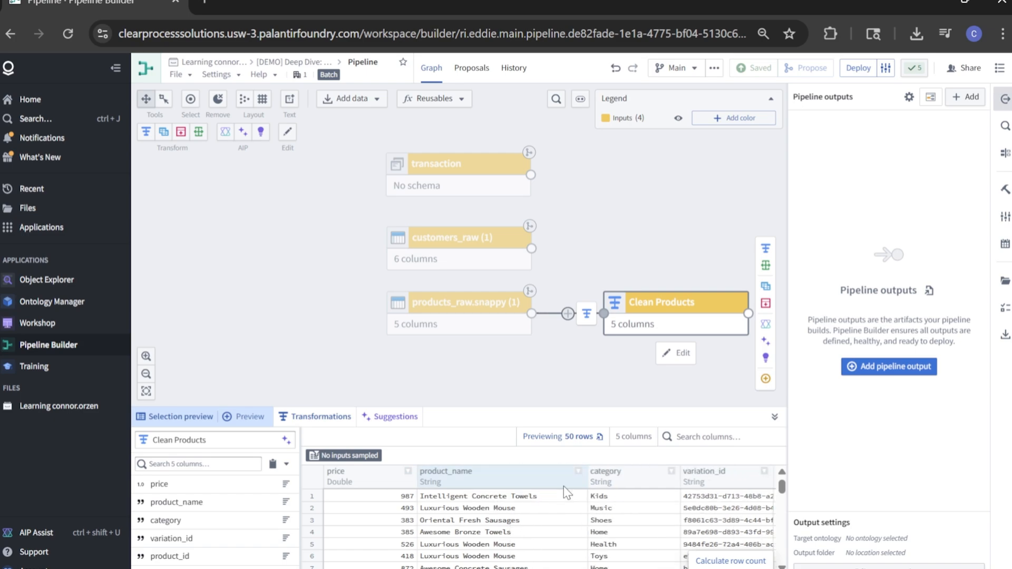
scroll(522, 505, "down", 5)
scroll(523, 506, "up", 5)
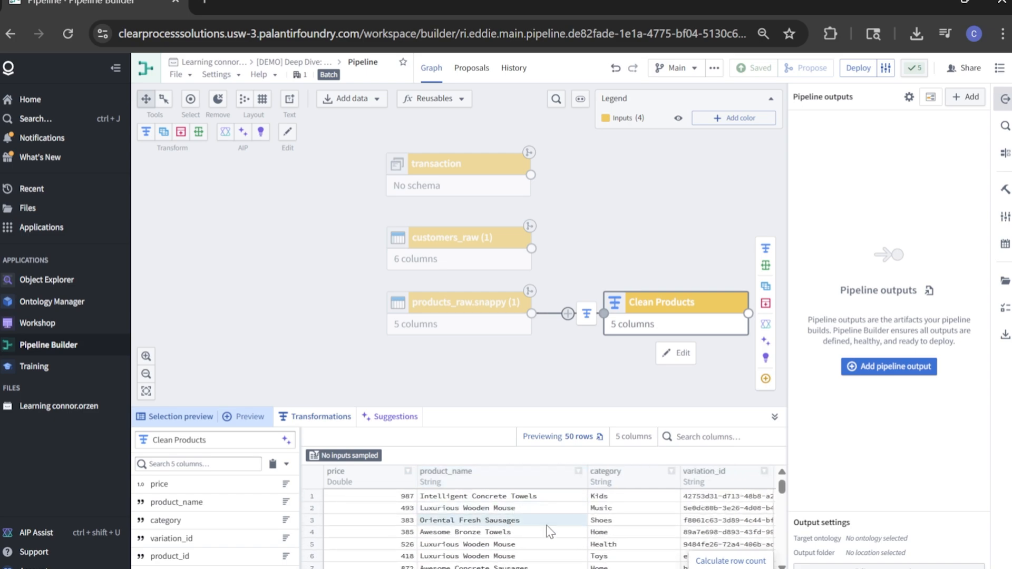
scroll(558, 538, "down", 5)
scroll(556, 539, "up", 5)
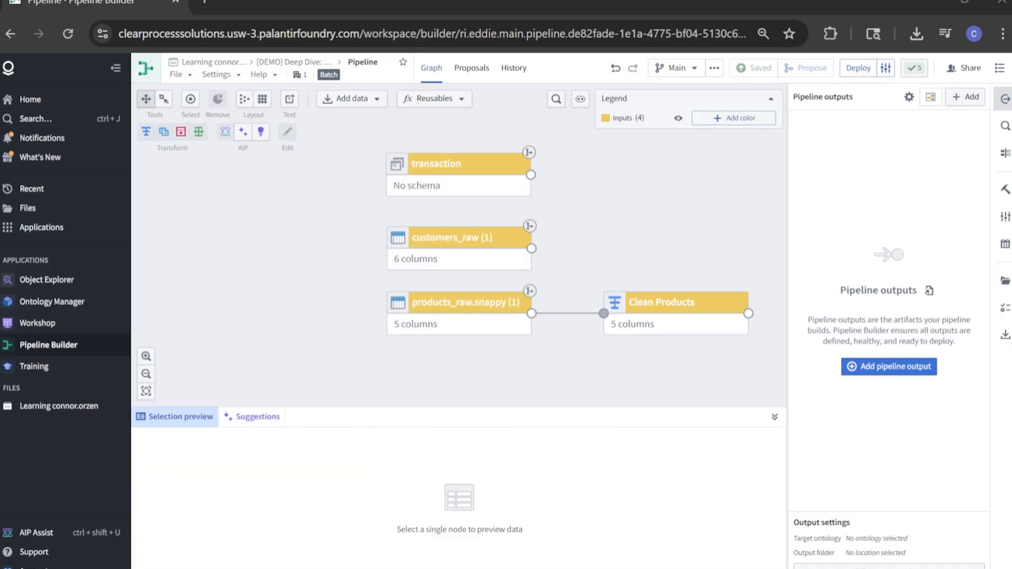
- View the column stats for customer_id in the customers_raw (1) dataset and examine how often its values occur
left_click(459, 253)
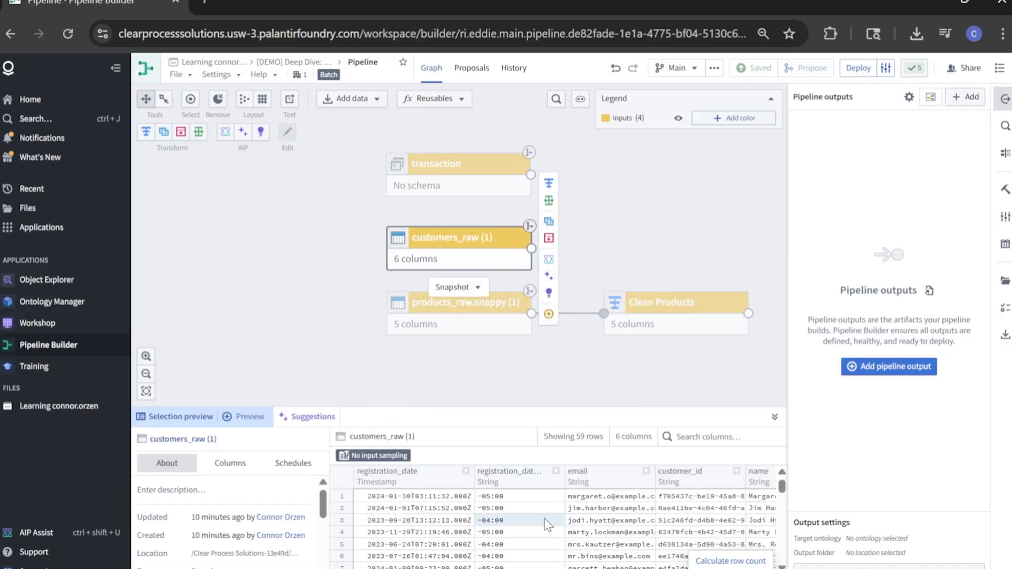
scroll(564, 528, "right", 4)
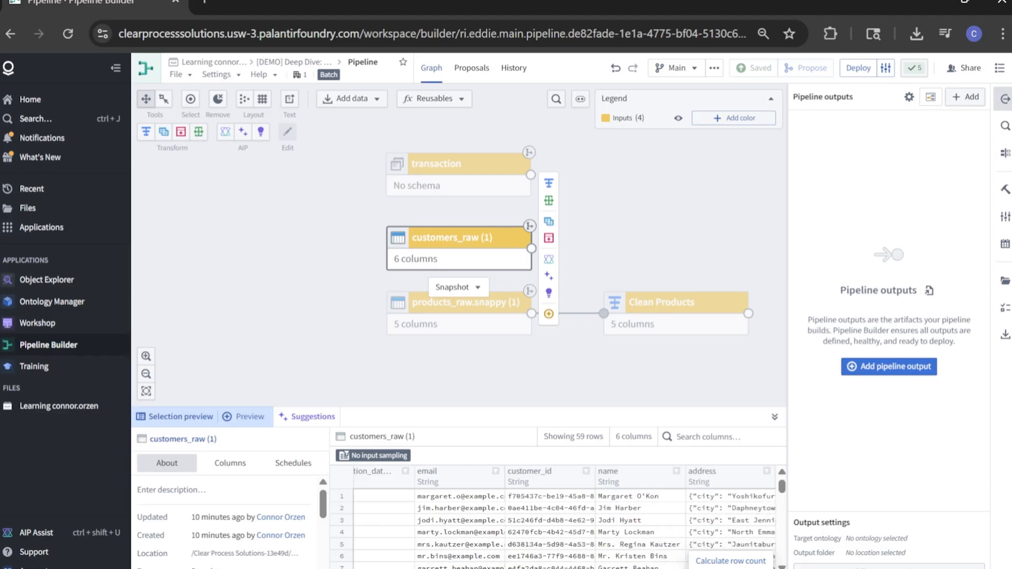
left_click(586, 473)
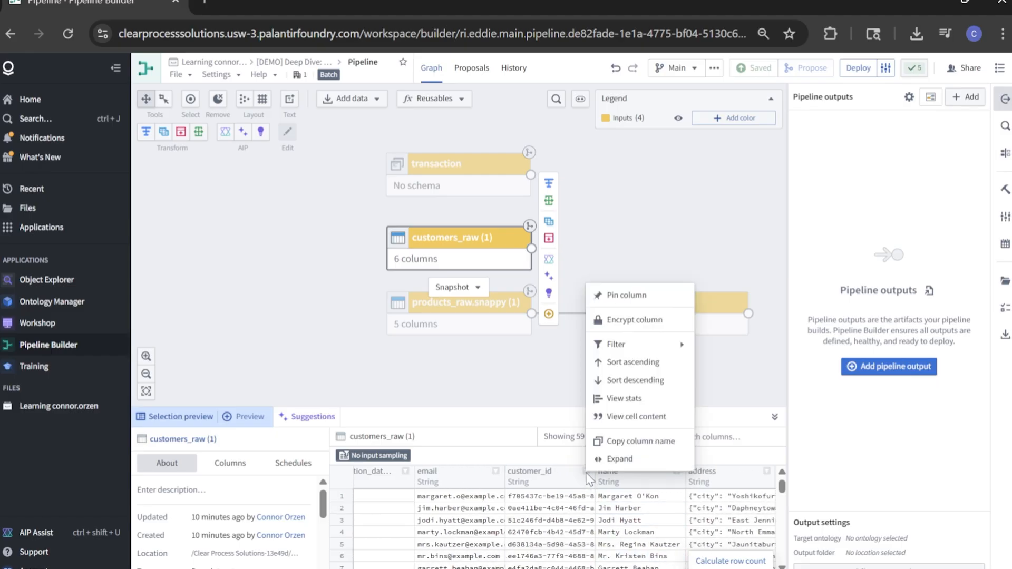
left_click(625, 399)
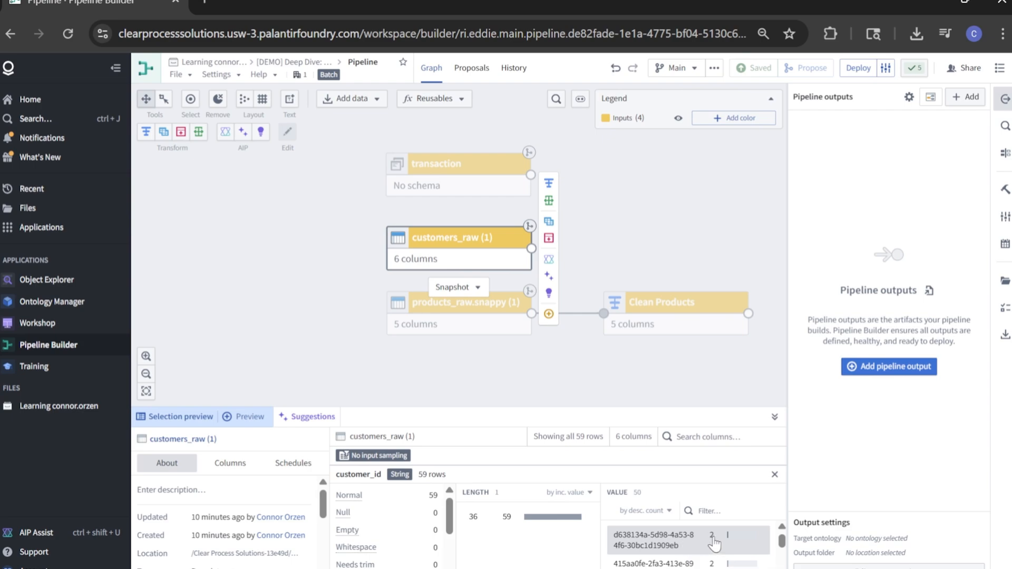
scroll(712, 546, "down", 2)
scroll(711, 551, "up", 3)
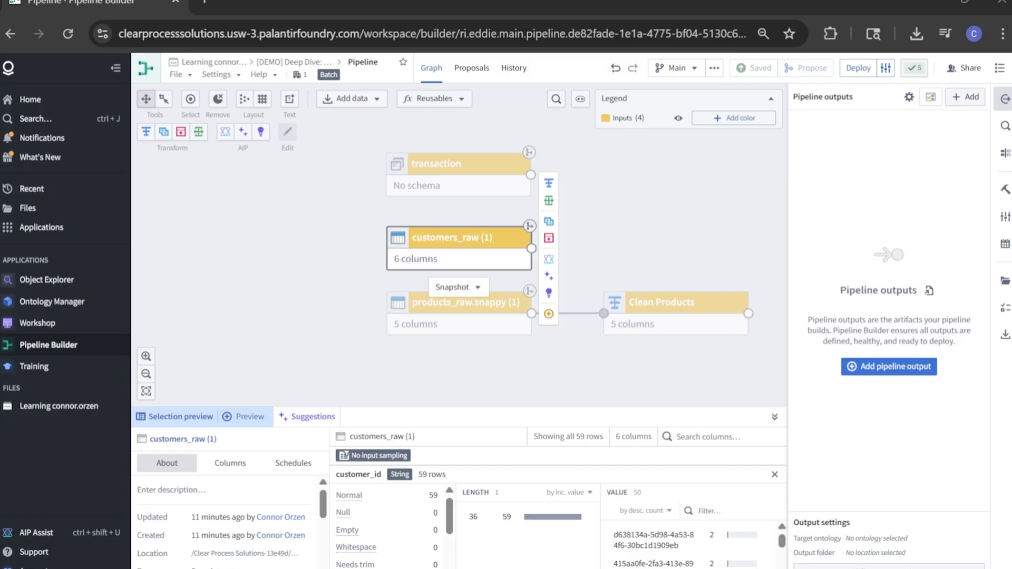
- Start a transform path on the customers_raw (1) dataset and name it "Clean Customers"
left_click(552, 190)
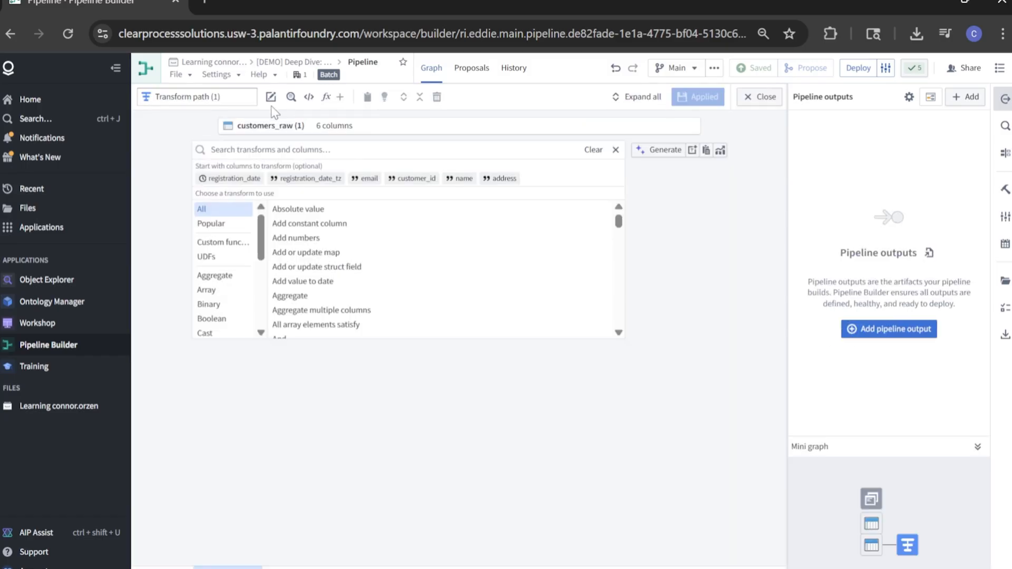
left_click(233, 96)
type("Clean Customers")
- Add a Filter rows transform to Clean Customers and set it to remove matching rows
left_click(292, 150)
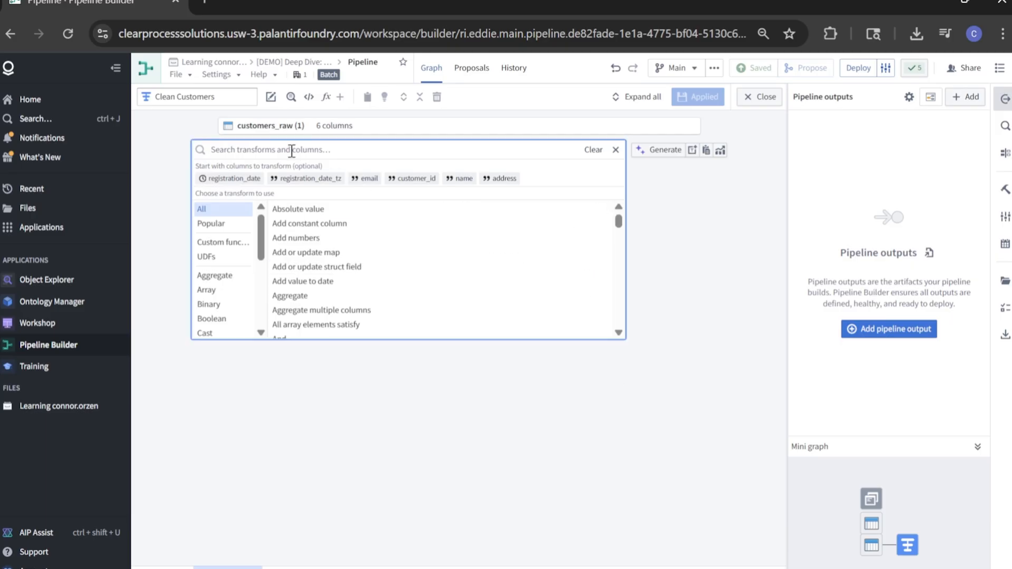
type("filter")
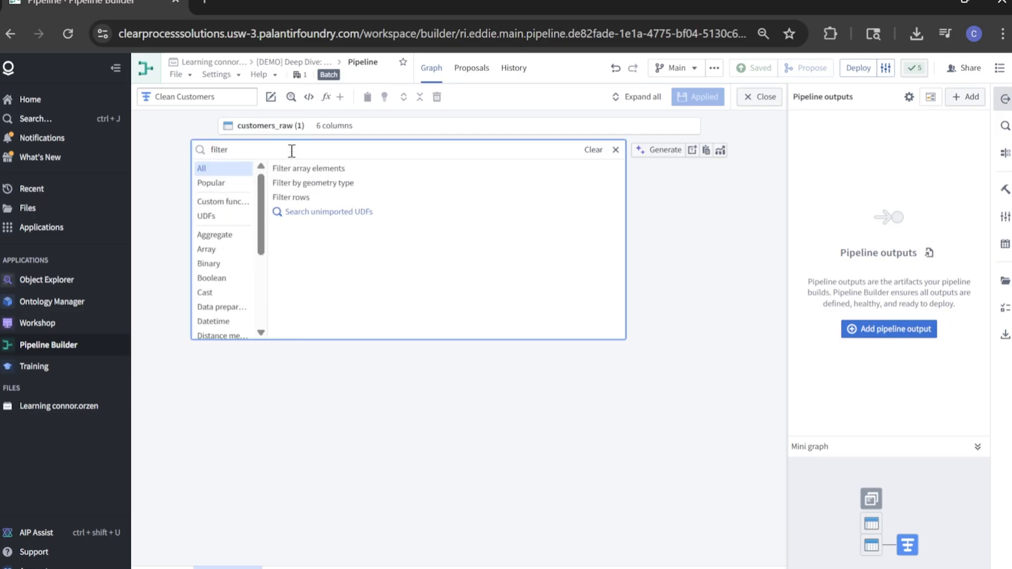
left_click(332, 198)
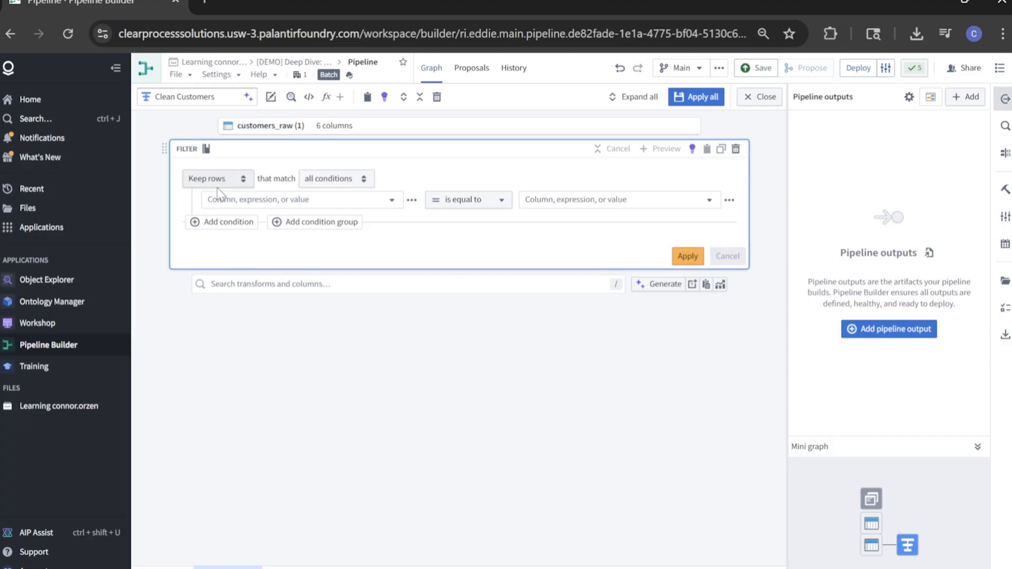
left_click(215, 222)
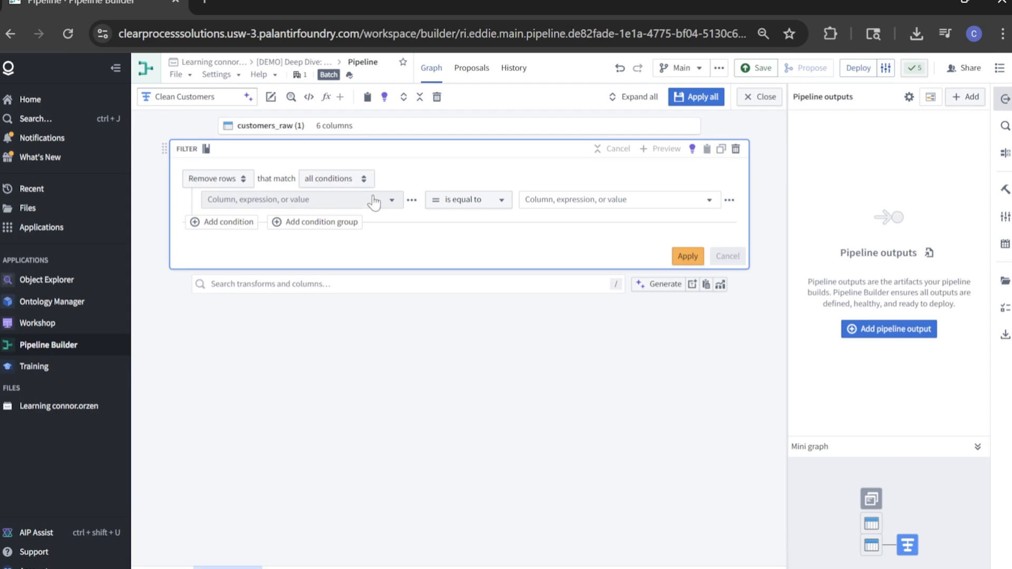
- Set the filter's first condition to email is null, treating empty strings as null
left_click(280, 199)
type("e")
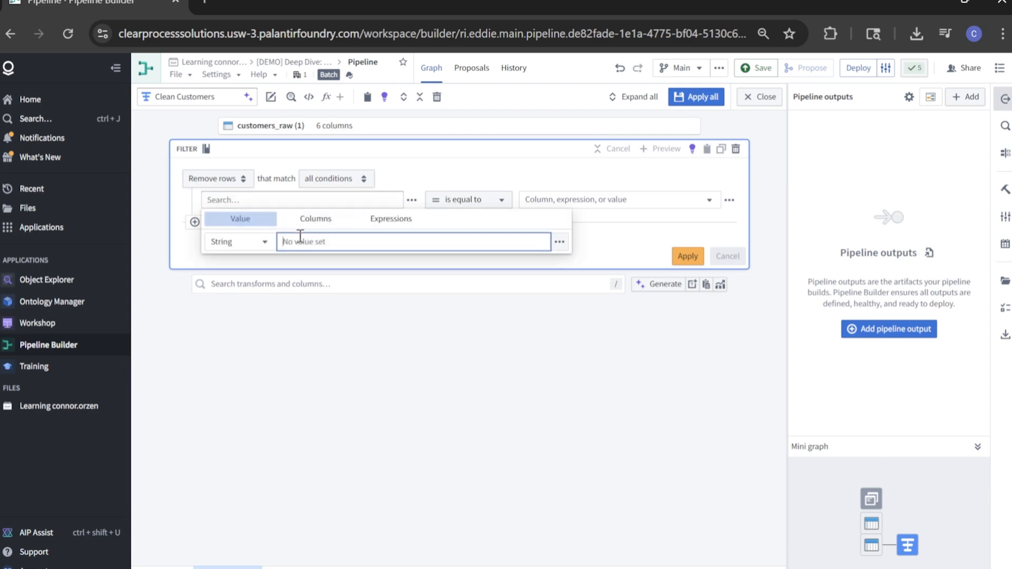
left_click(318, 222)
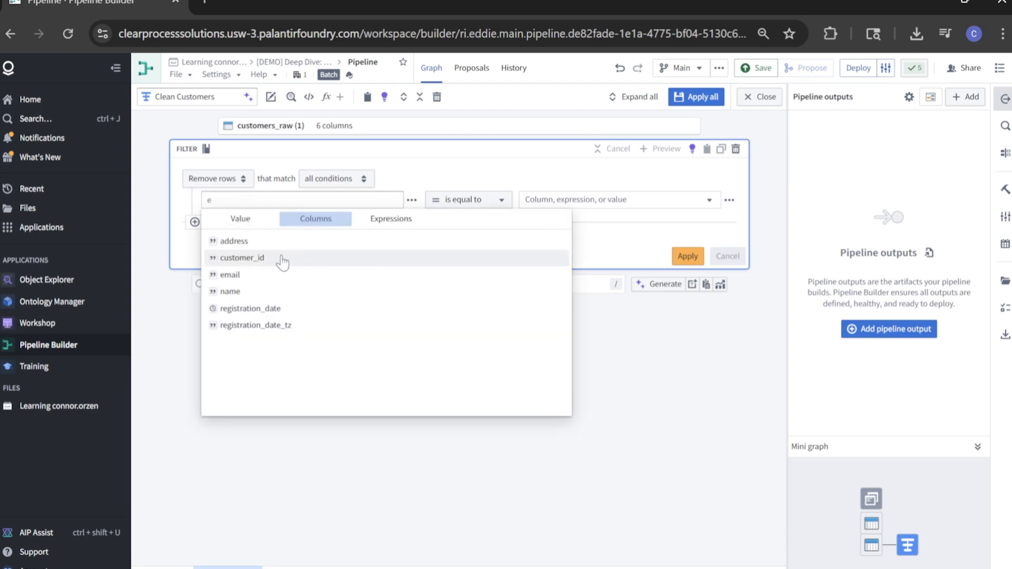
left_click(237, 275)
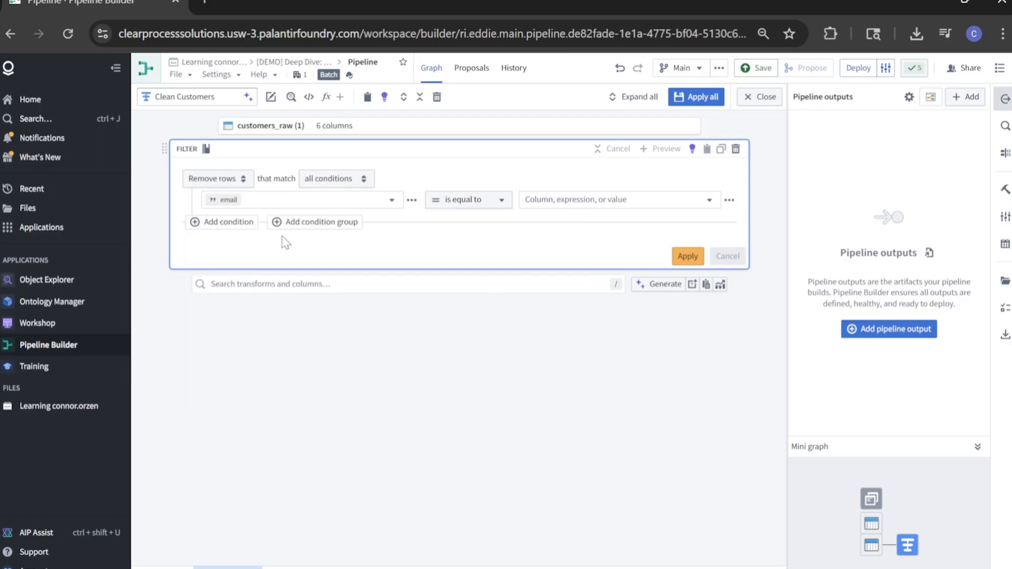
left_click(464, 199)
left_click(455, 241)
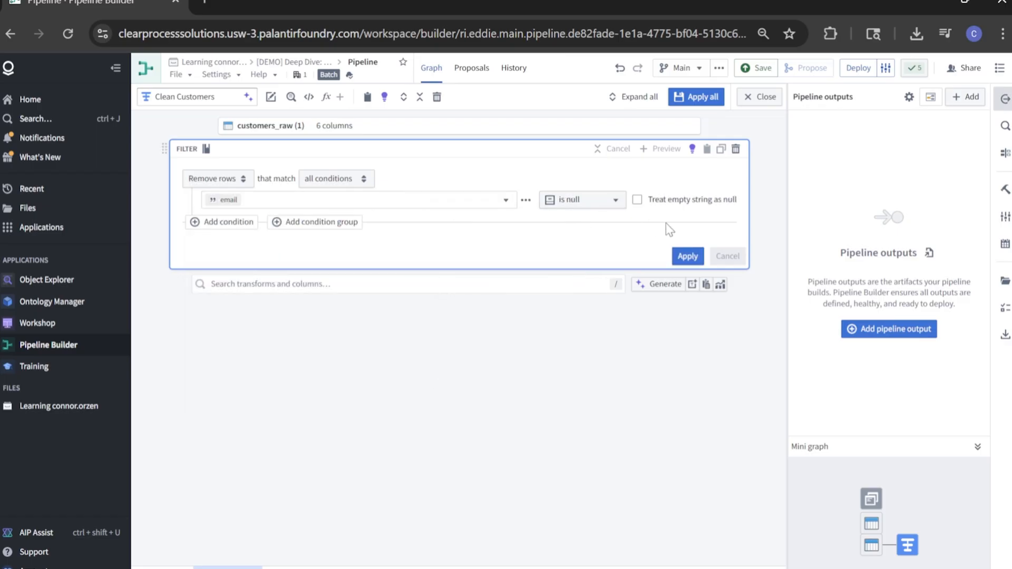
left_click(638, 199)
- Add two more is-null conditions to the filter for the name and address columns, and apply the transform
left_click(227, 222)
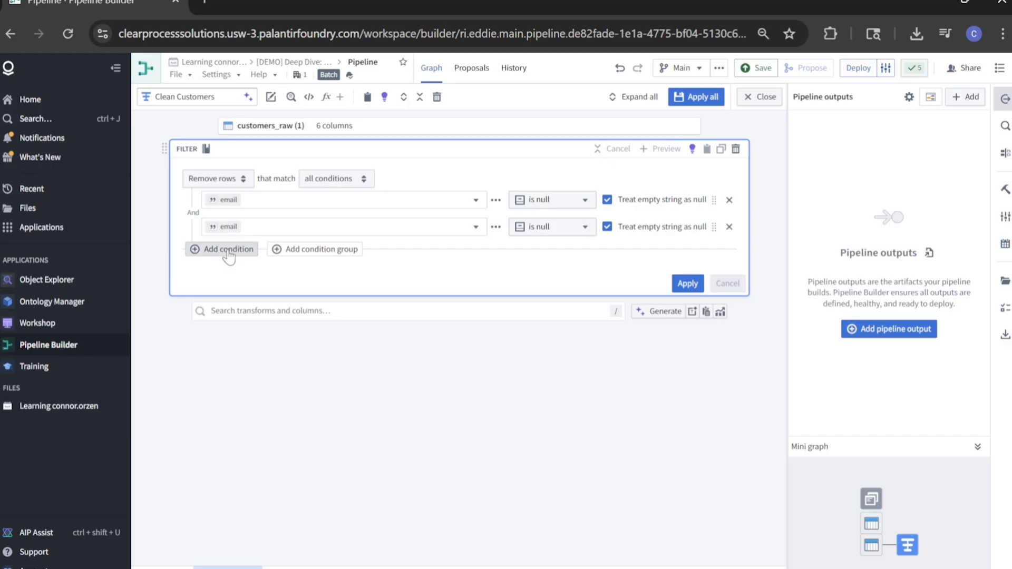
left_click(226, 249)
left_click(375, 228)
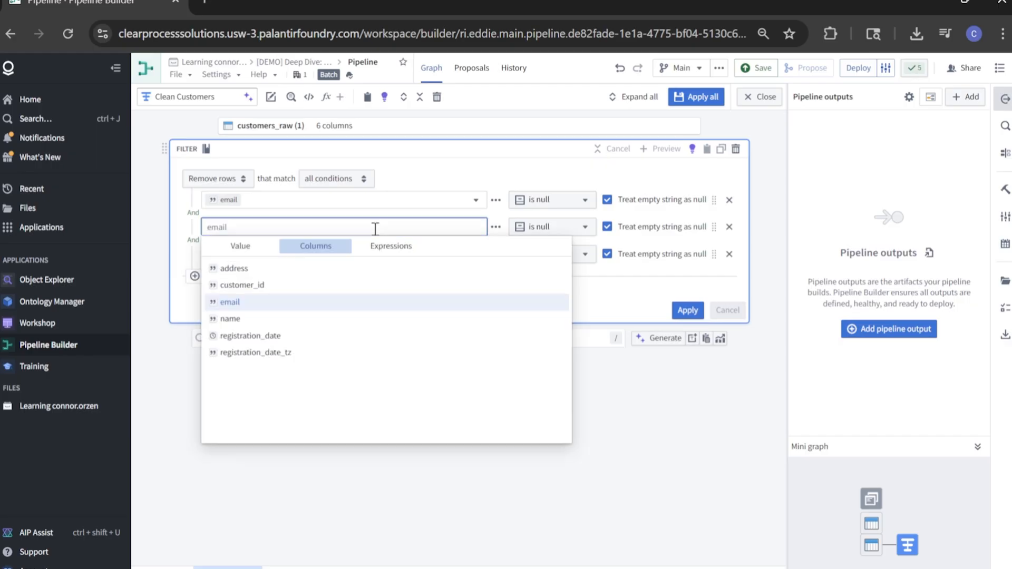
left_click(230, 319)
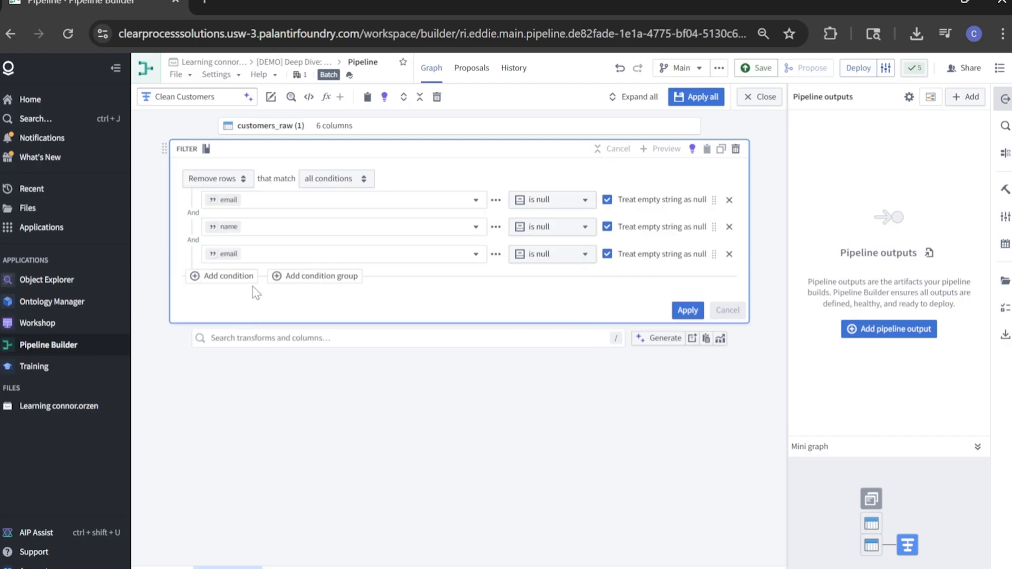
left_click(273, 255)
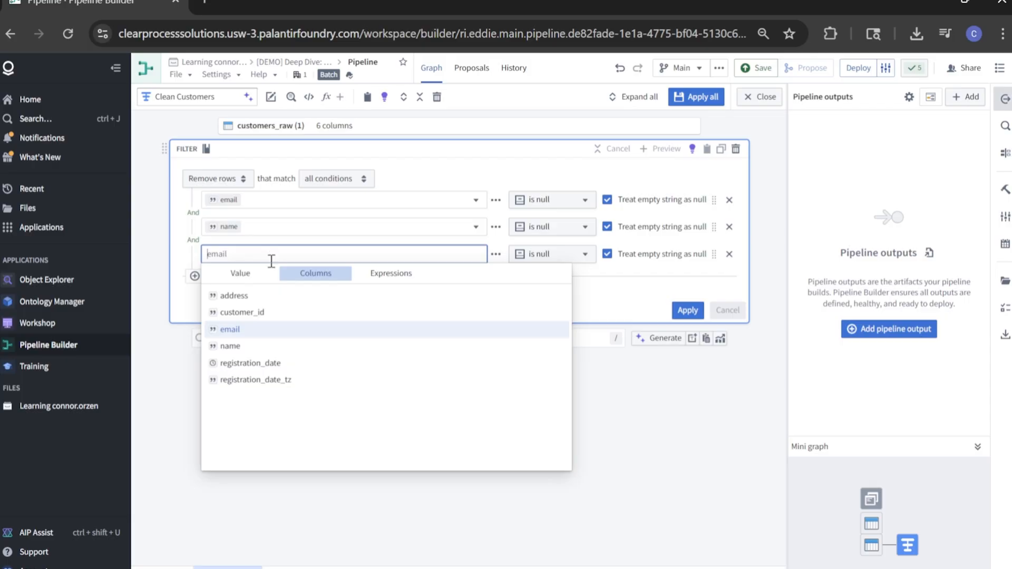
left_click(233, 296)
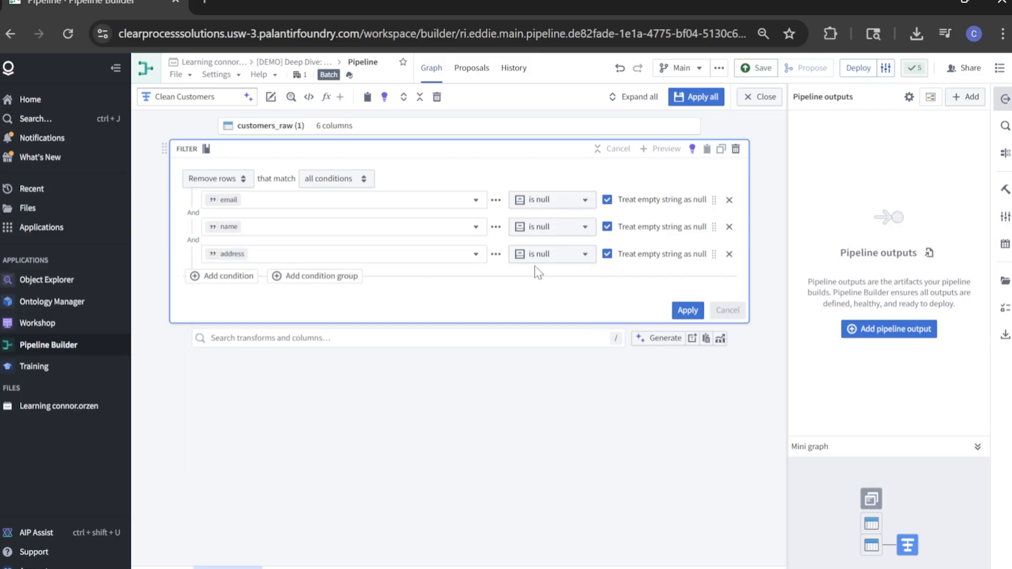
left_click(686, 311)
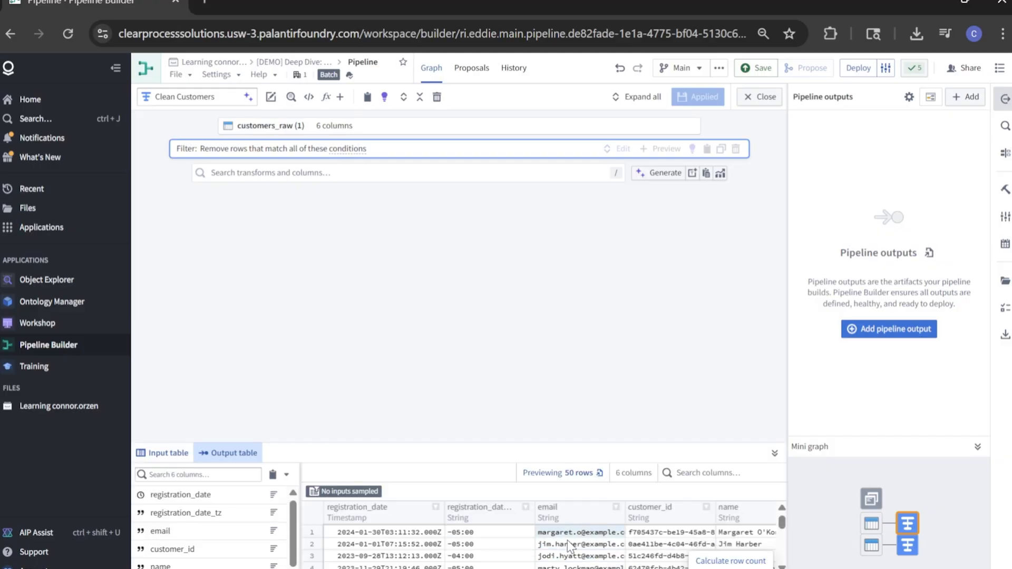
- Check the customer_id value counts in the filtered output preview and inspect the JSON content of the first address cell
scroll(543, 543, "right", 2)
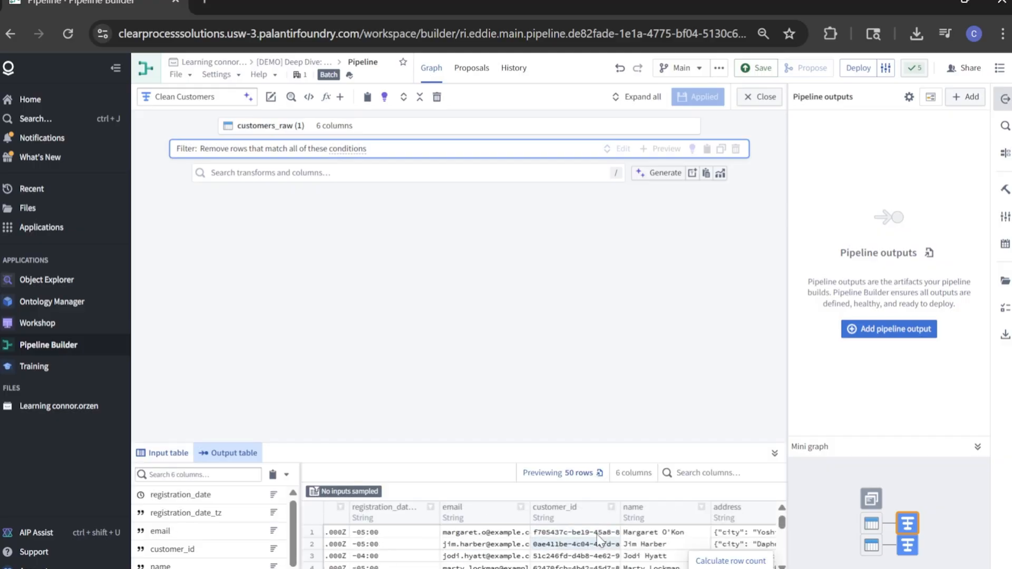
left_click(610, 508)
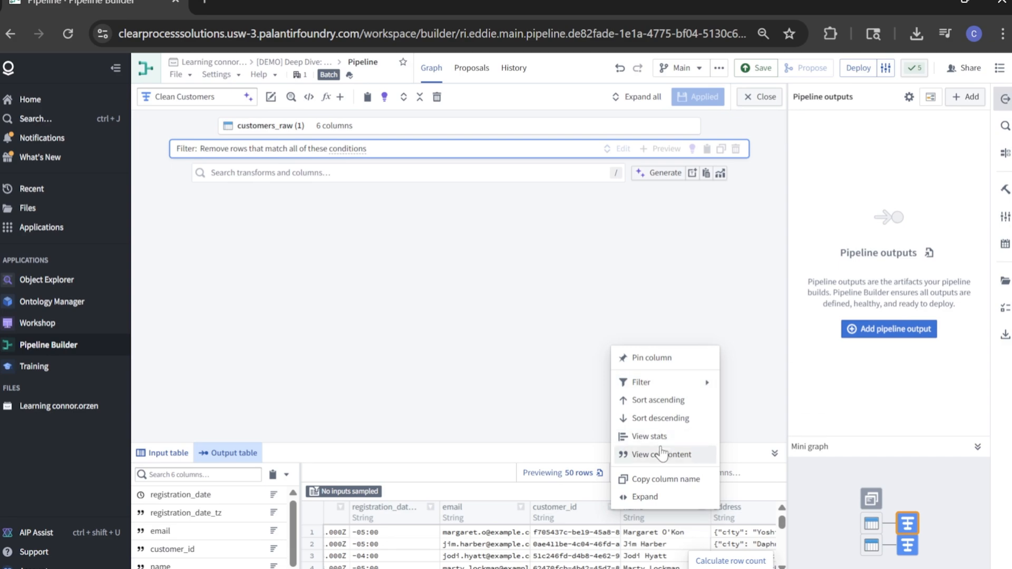
left_click(662, 438)
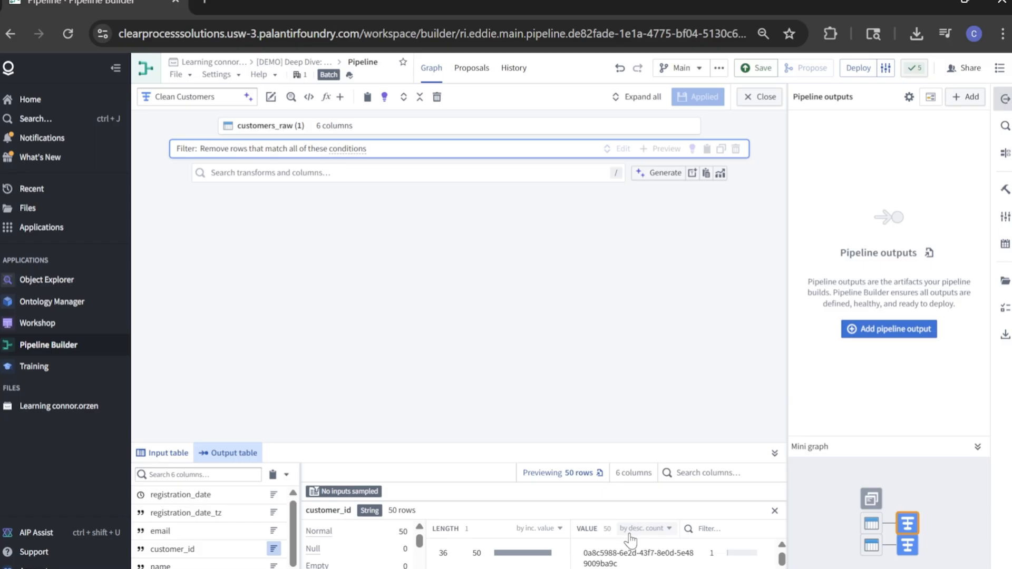
scroll(681, 554, "down", 3)
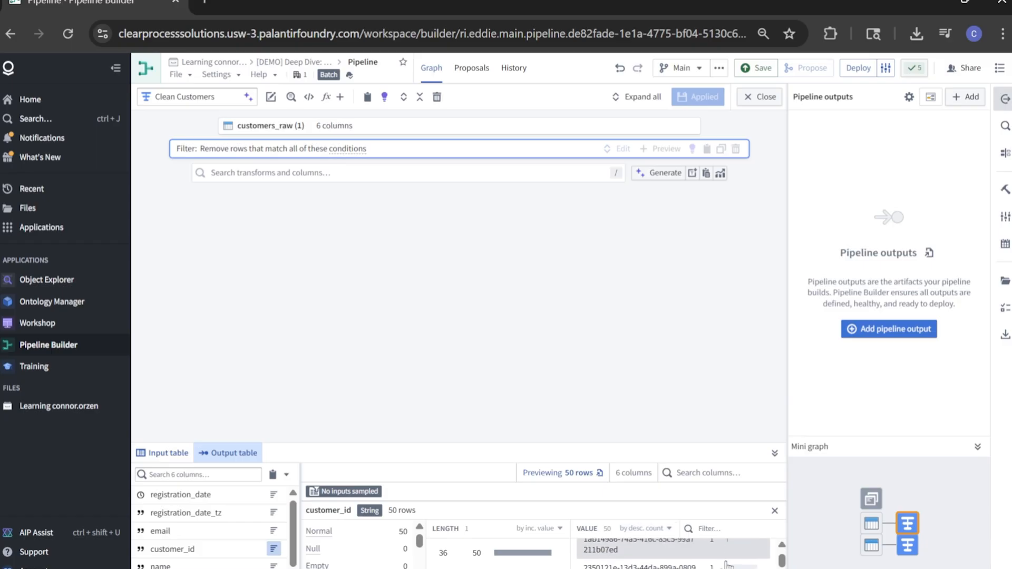
scroll(729, 562, "up", 3)
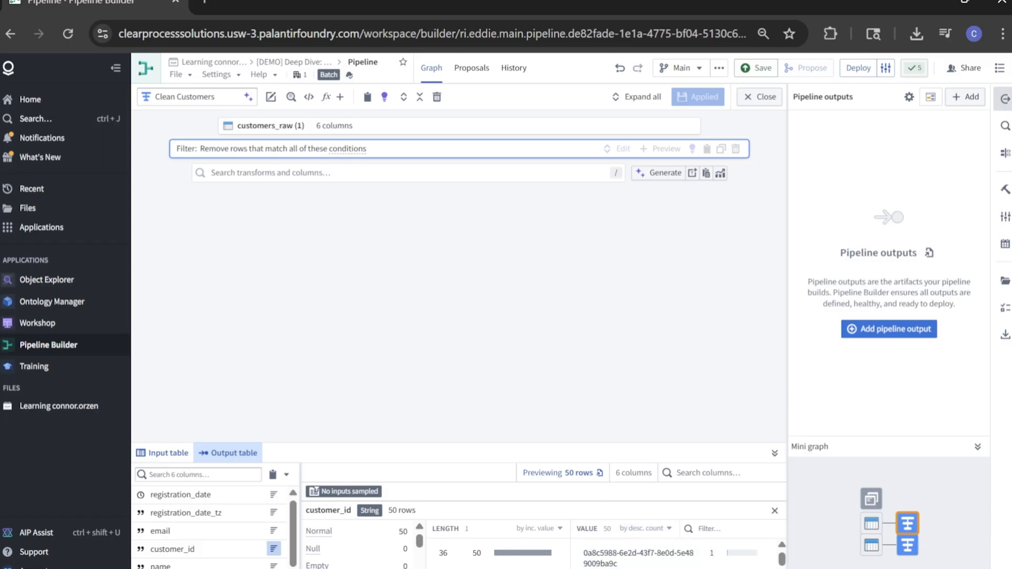
left_click(774, 511)
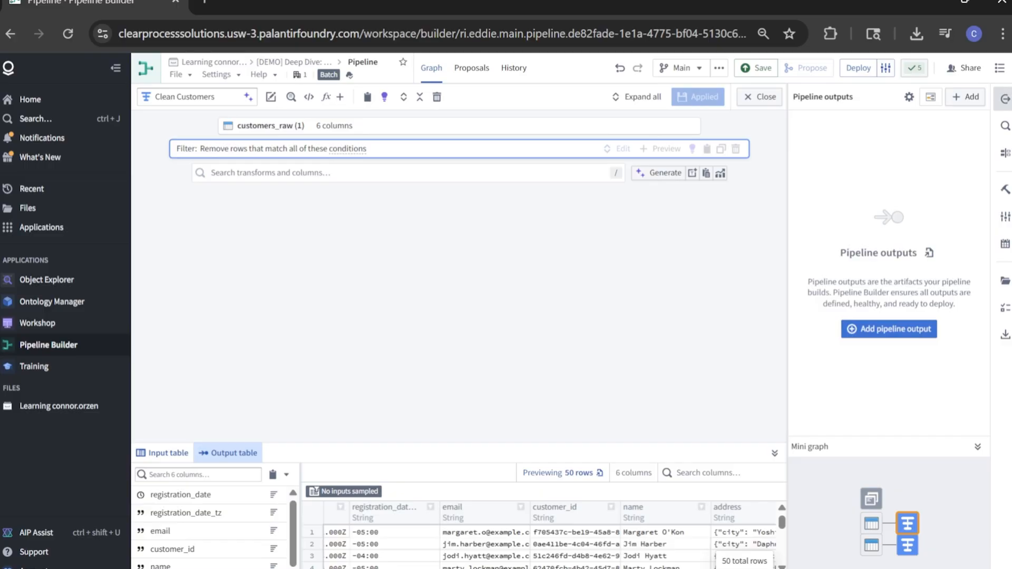
scroll(551, 551, "right", 1)
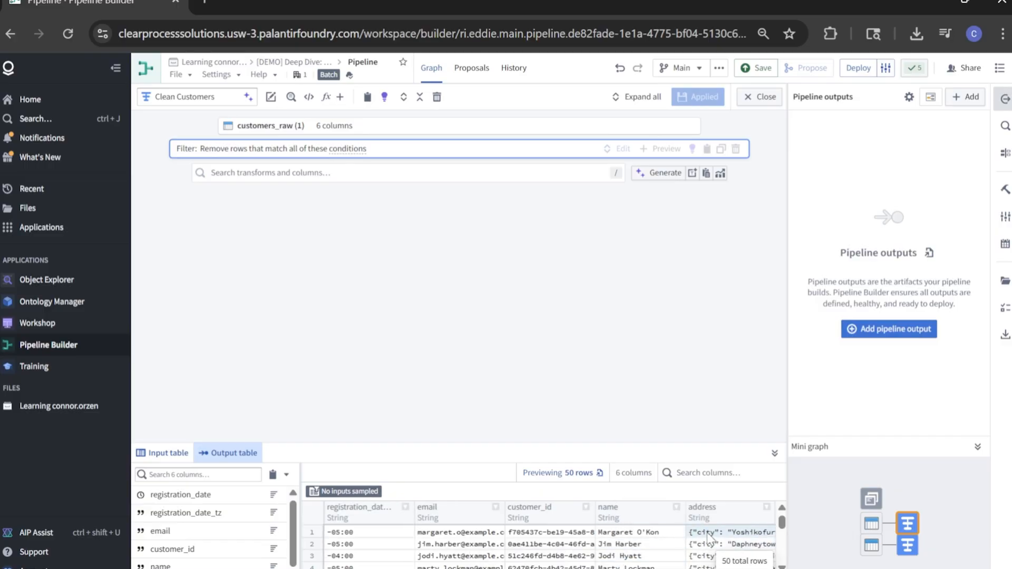
left_click(725, 536)
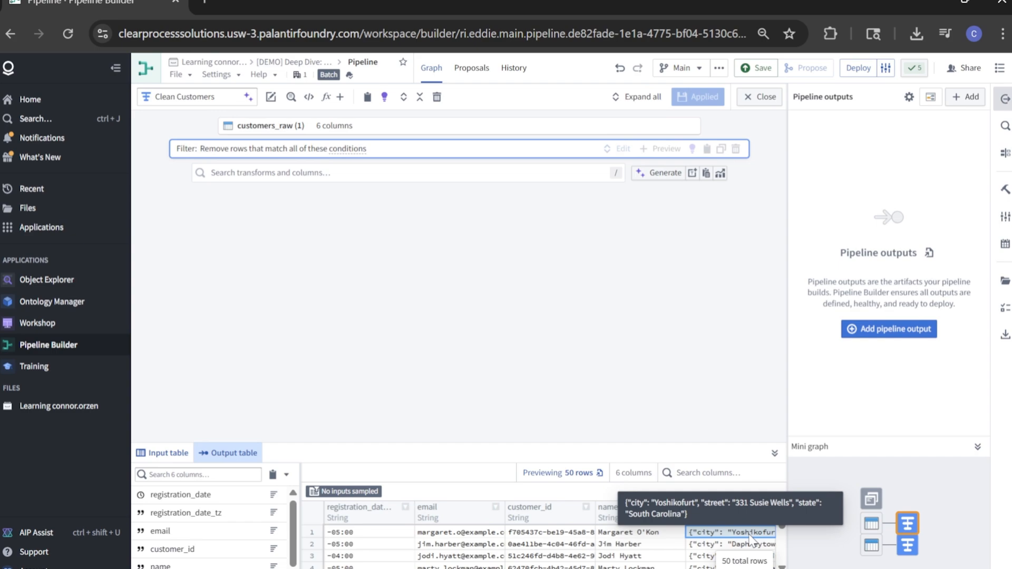
- Add a Flatten struct transform after the filter, using Parse JSON string as its expression
left_click(368, 173)
type("flat")
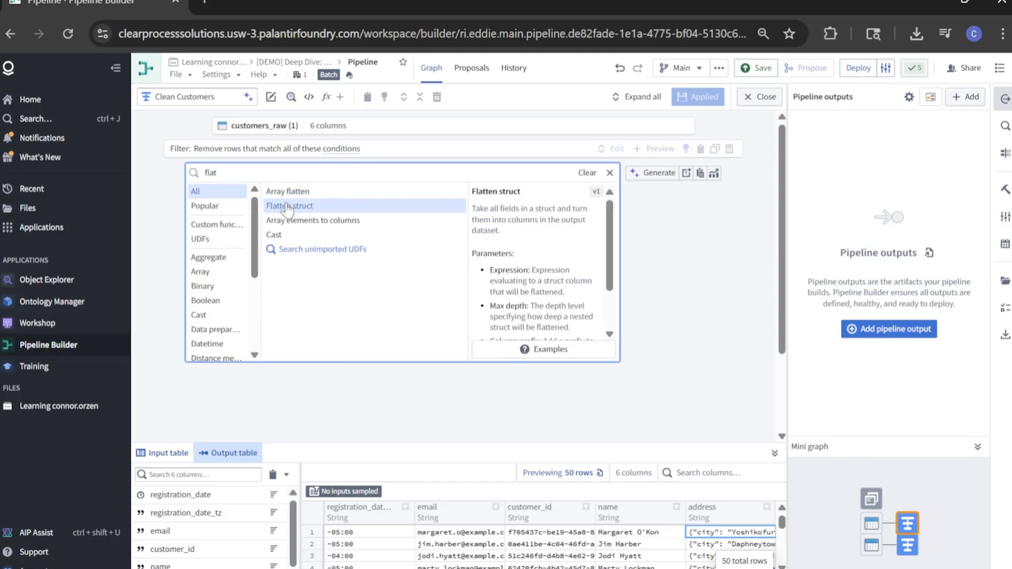
left_click(287, 206)
left_click(294, 211)
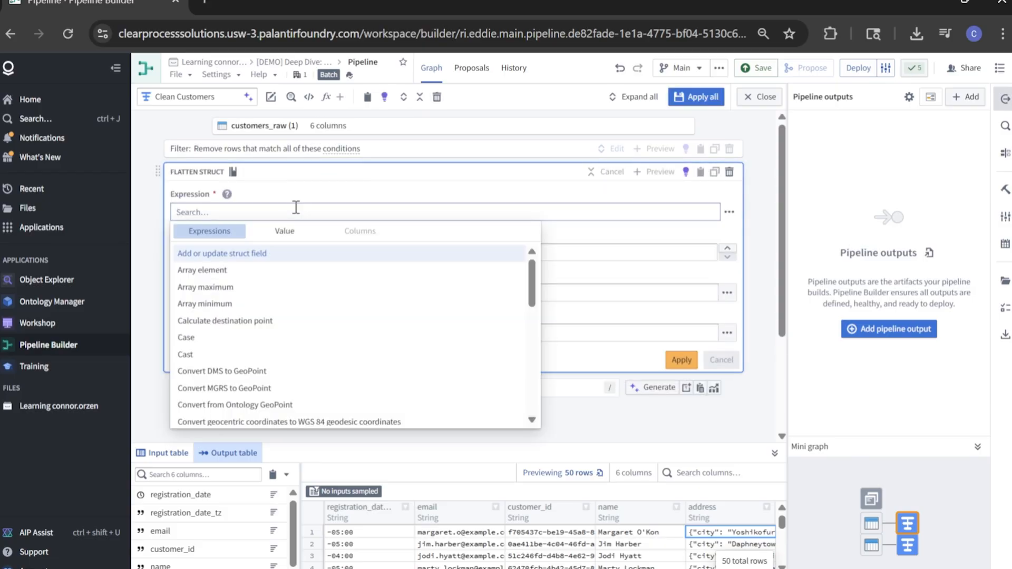
type("parse")
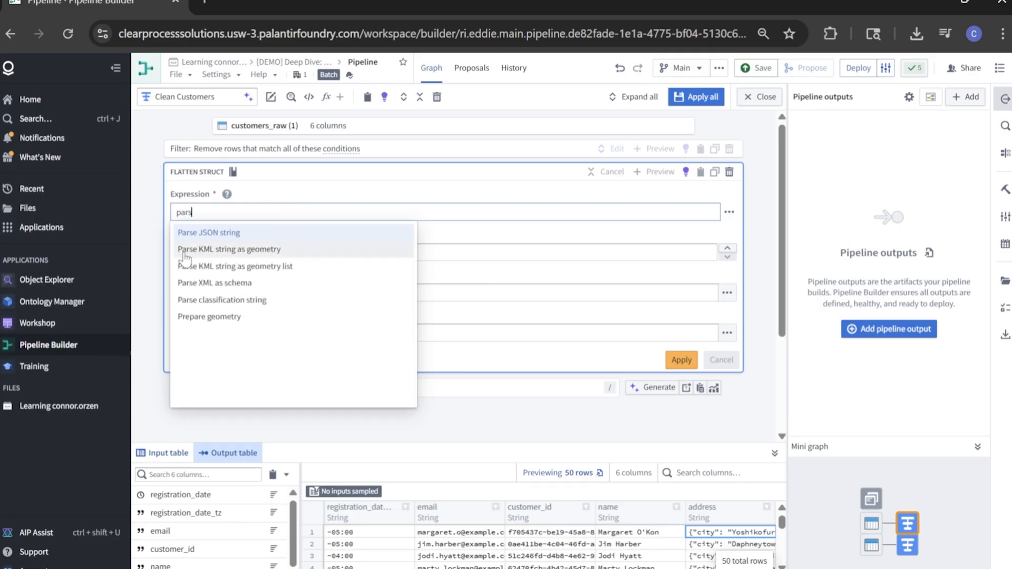
left_click(207, 232)
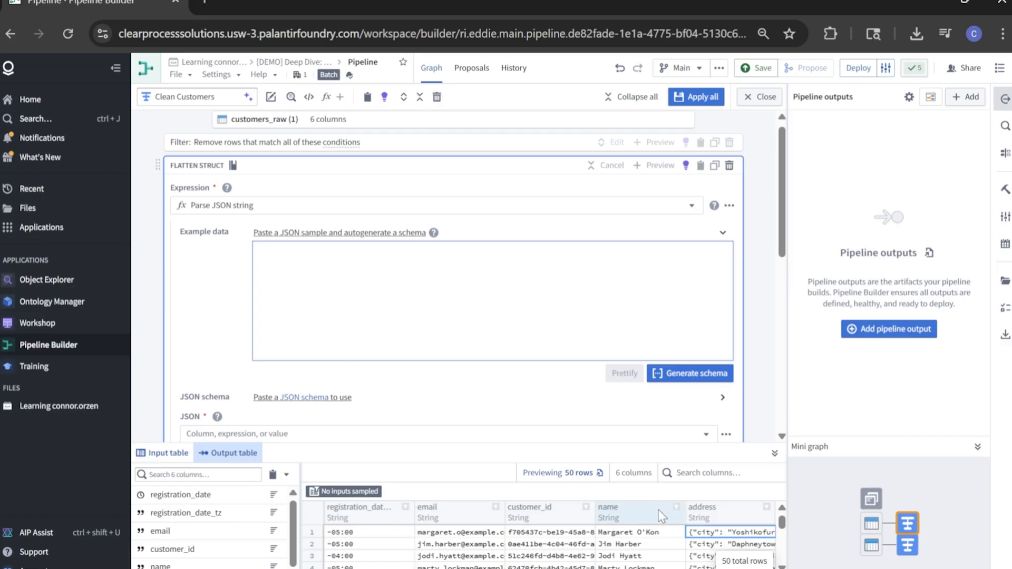
- Copy the first address value from the preview into the Parse JSON string example data and generate the schema from it
right_click(703, 535)
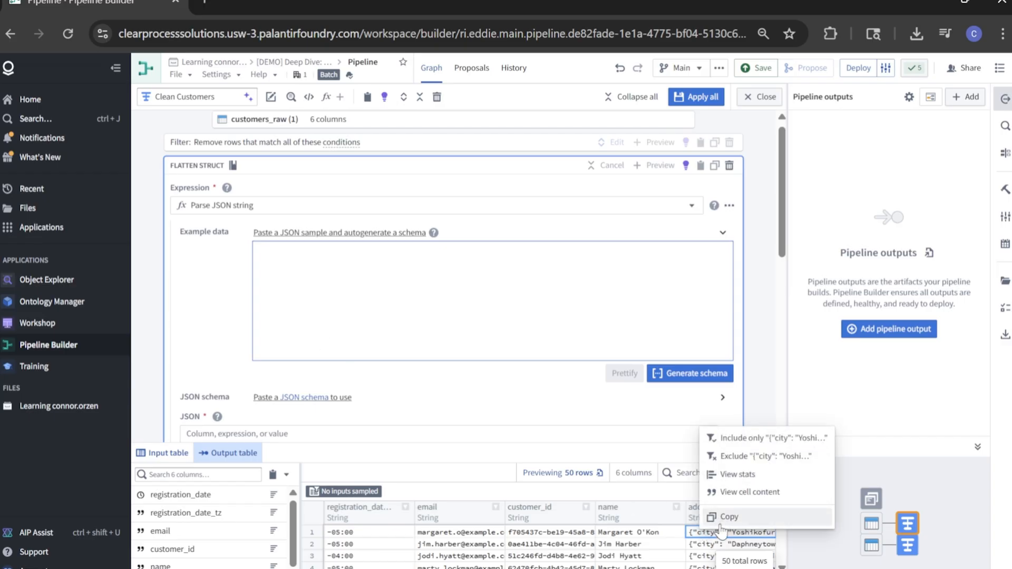
left_click(612, 426)
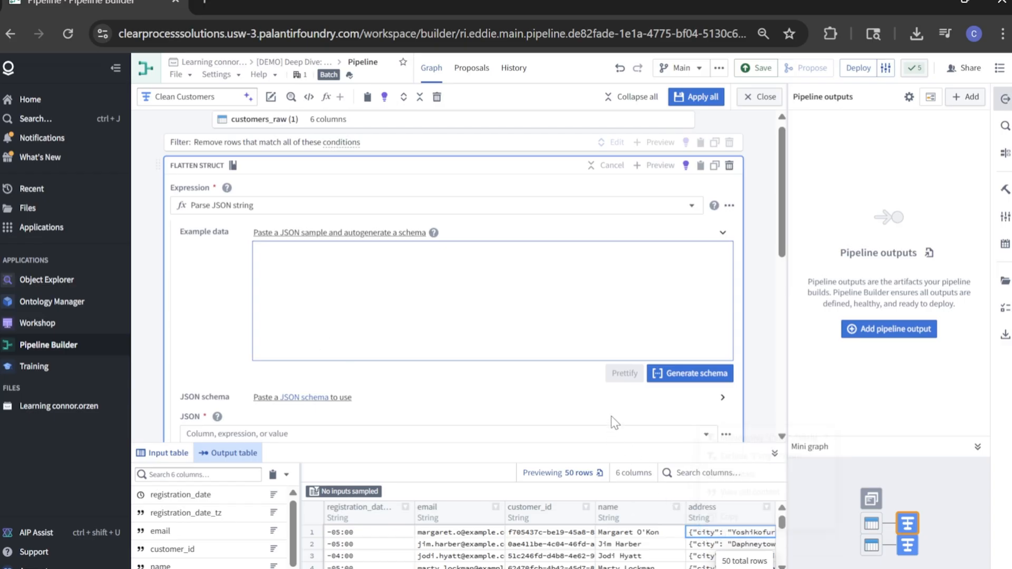
right_click(713, 534)
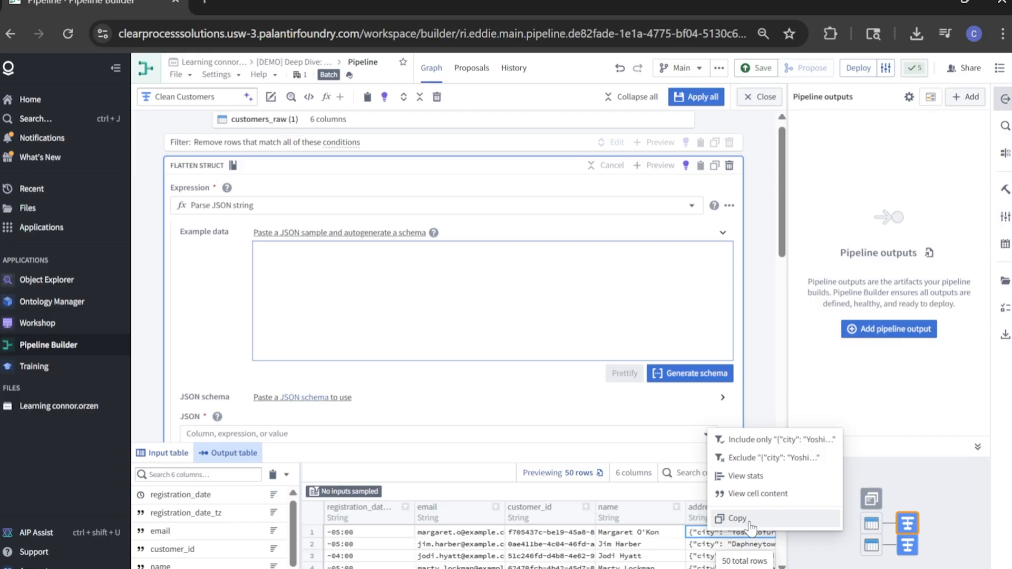
left_click(749, 525)
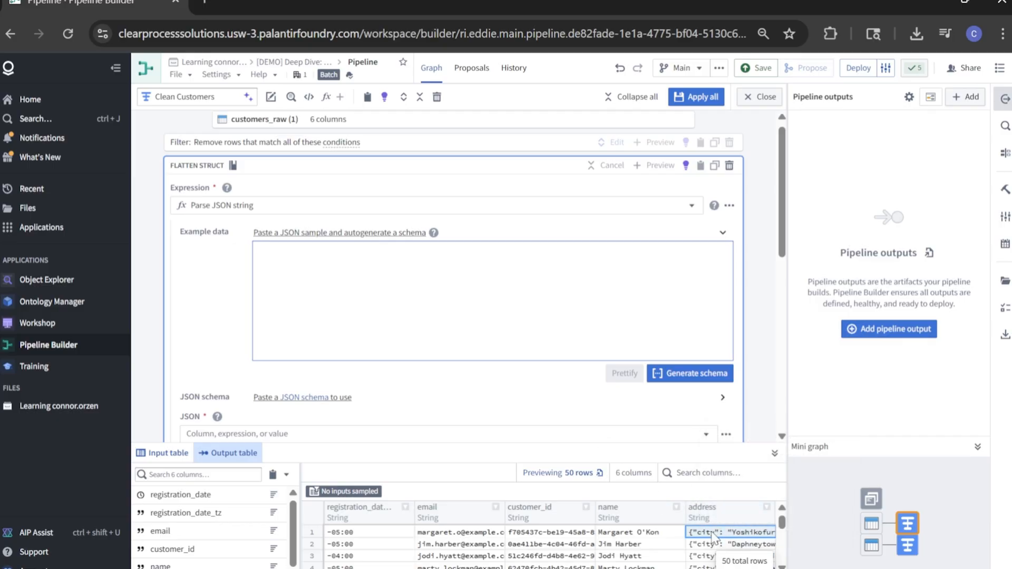
left_click(284, 291)
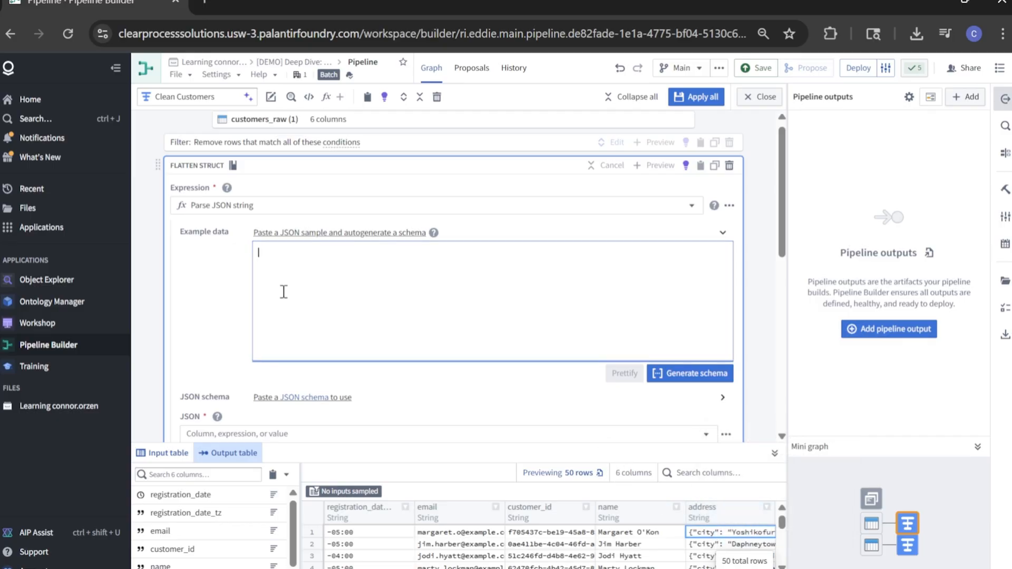
key("ctrl+v")
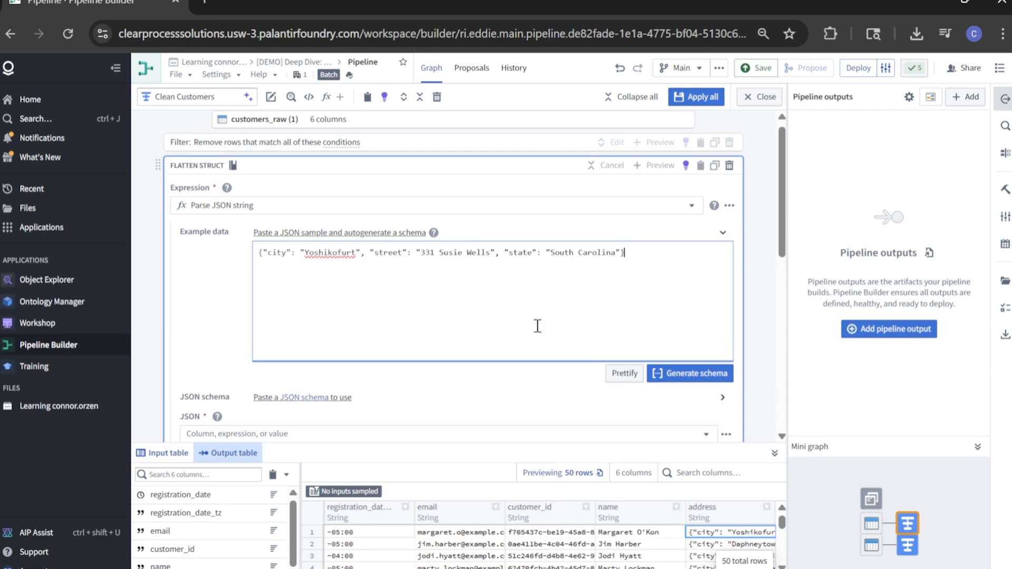
scroll(537, 326, "down", 2)
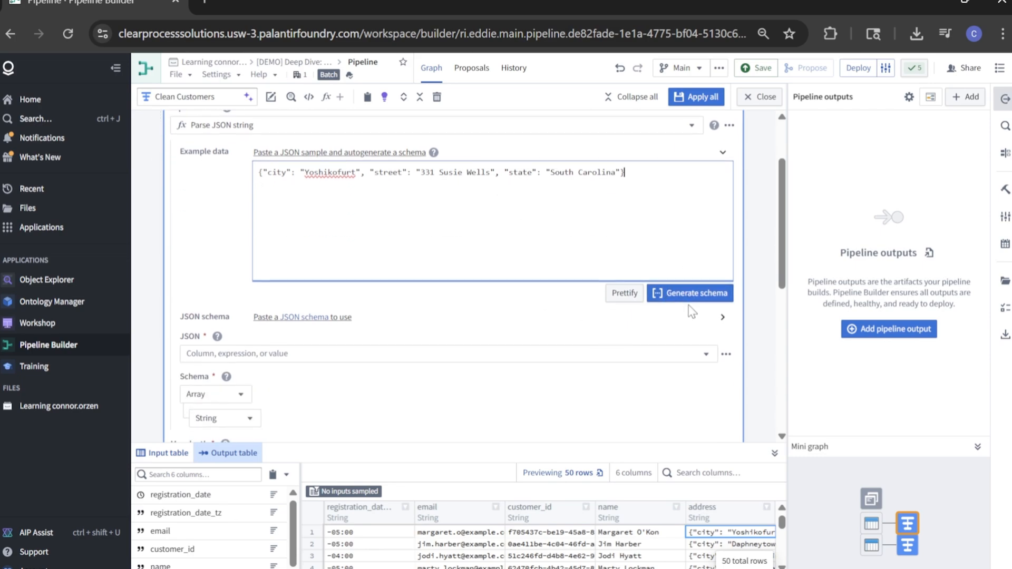
left_click(690, 294)
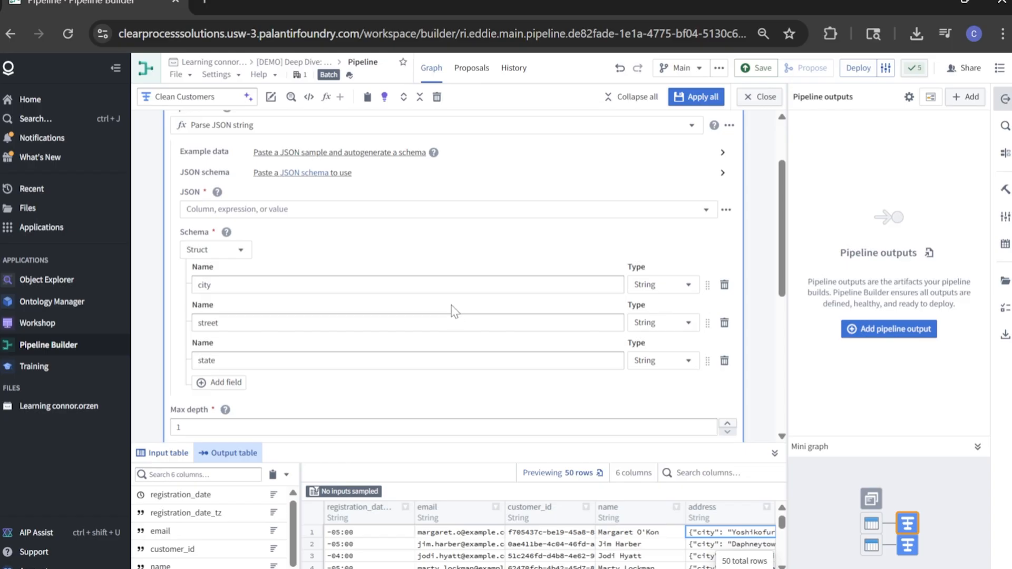
- Set the Flatten struct's JSON input to the address column and its separator to a single space, and apply the transform
left_click(351, 209)
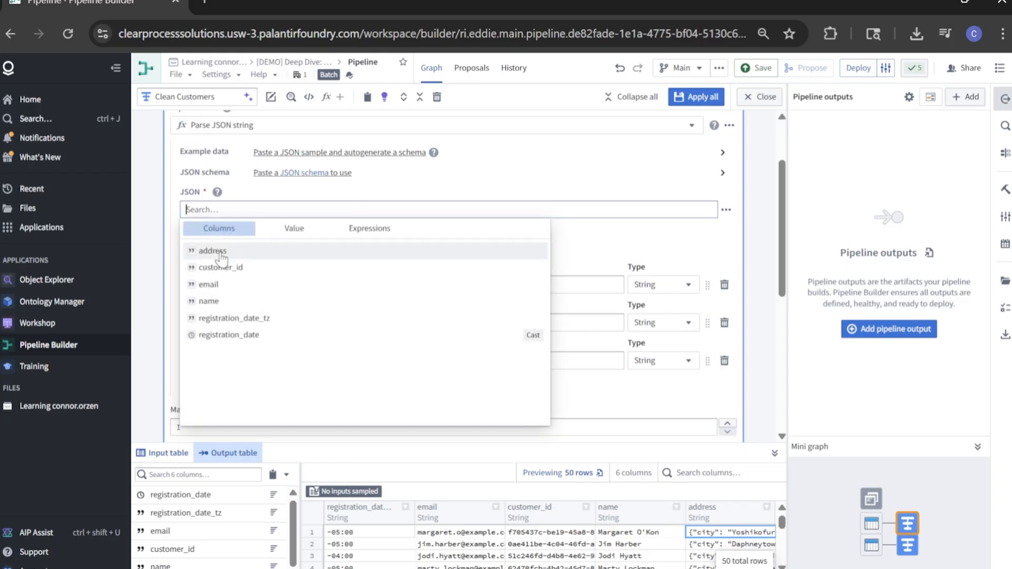
left_click(234, 258)
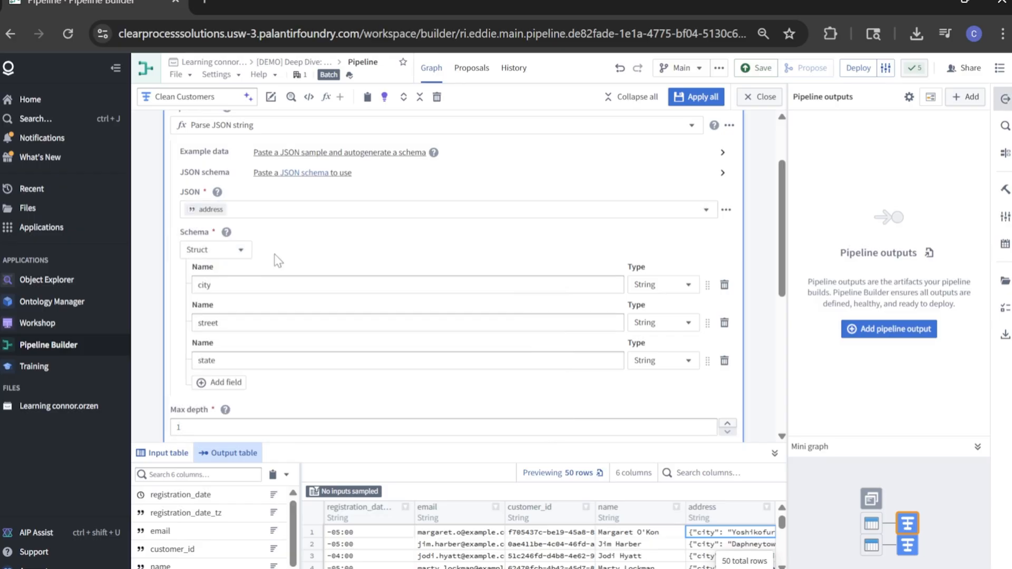
scroll(366, 301, "down", 4)
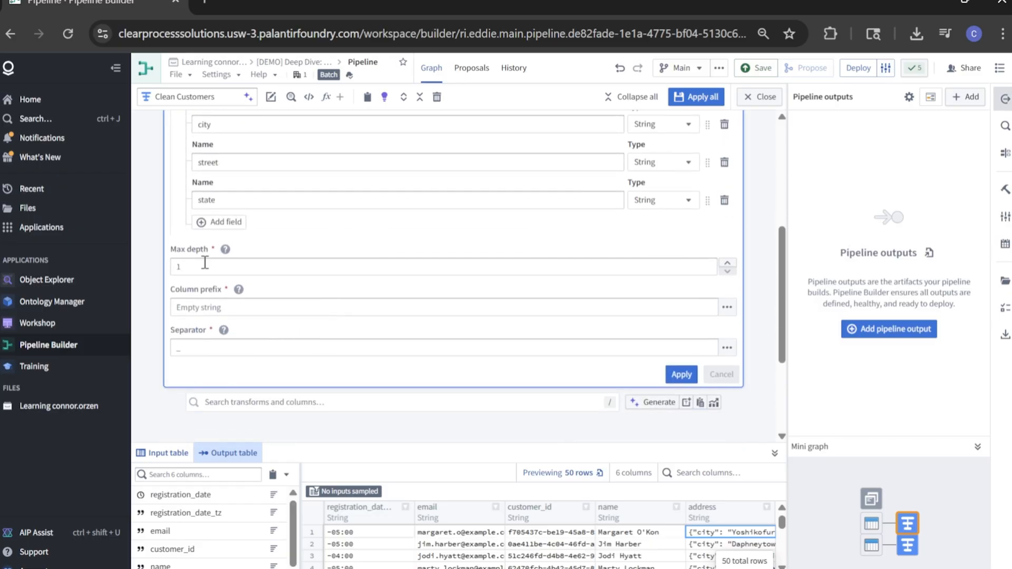
left_click(201, 348)
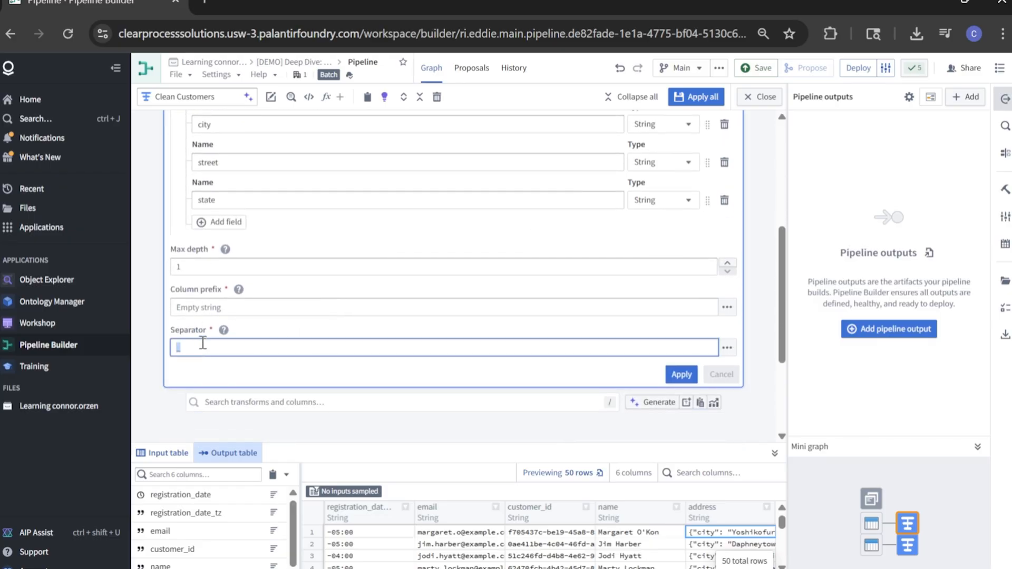
key("BackSpace")
left_click(682, 375)
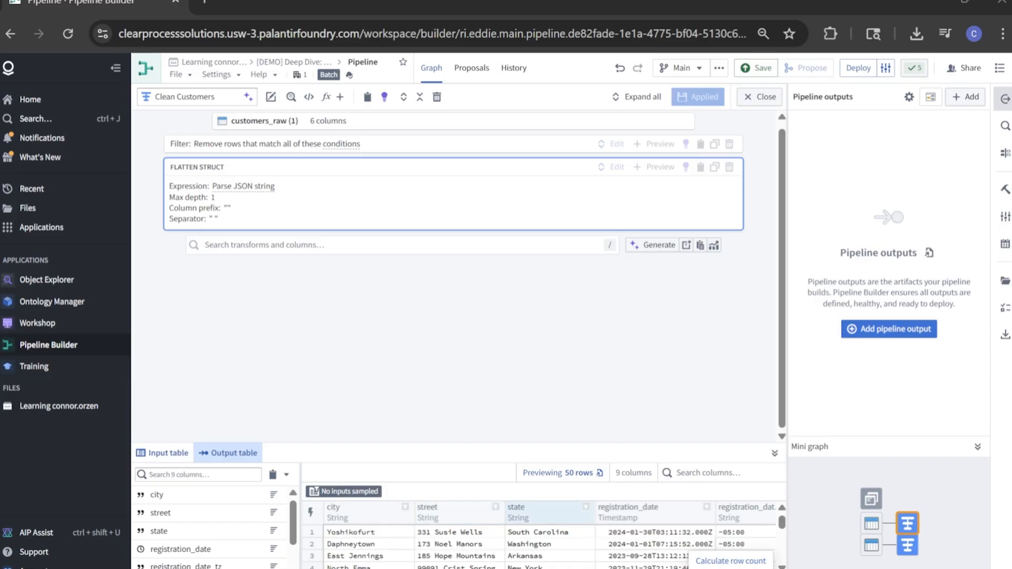
- Add a Concatenate strings transform after the Flatten struct, with a comma as the separator
left_click(269, 245)
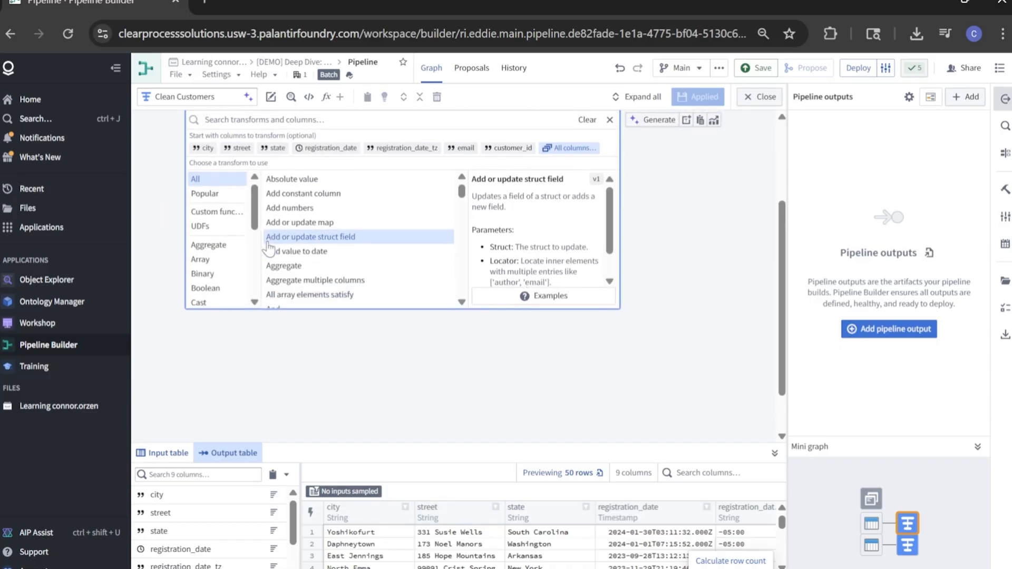
type("conc")
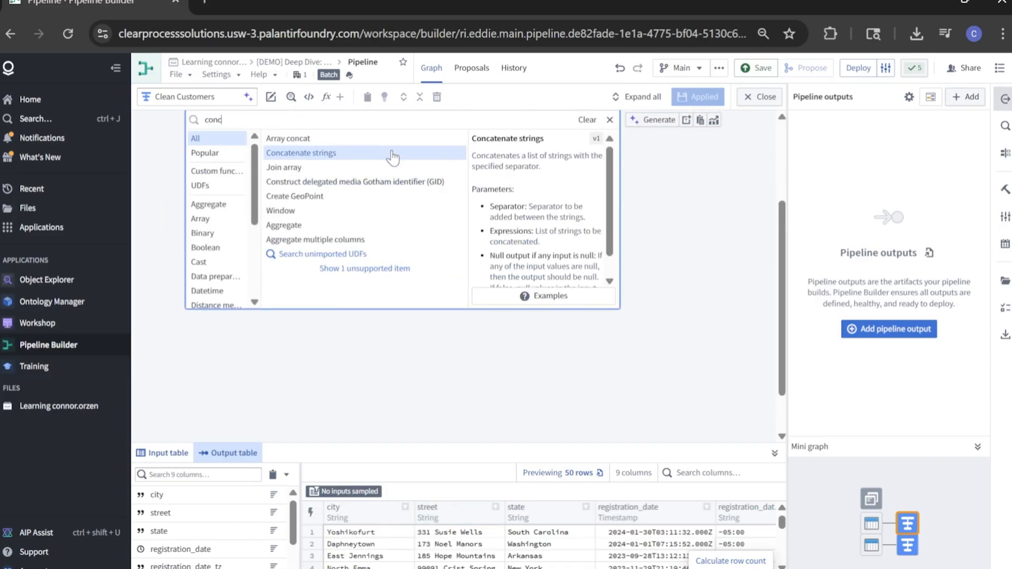
left_click(349, 154)
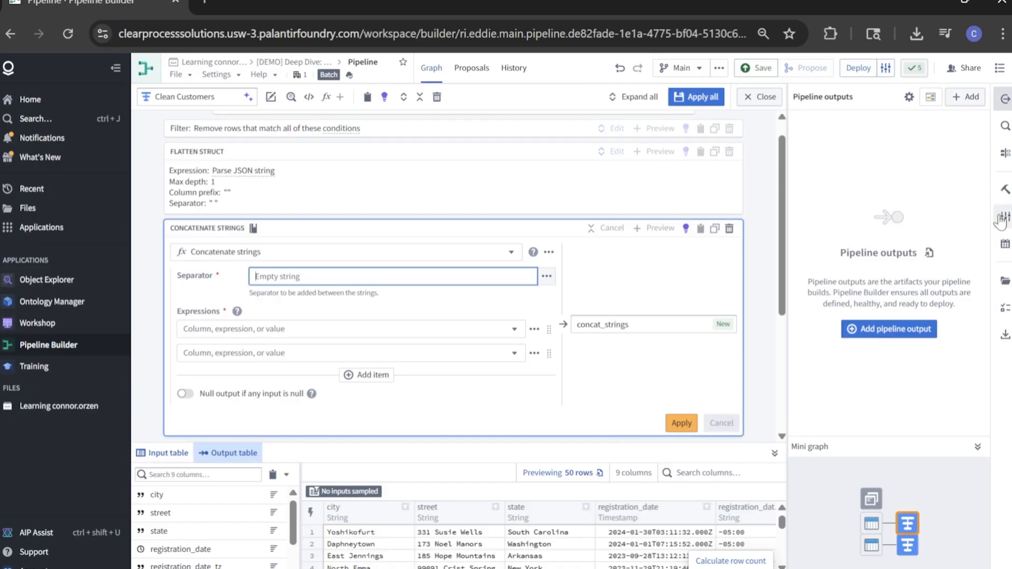
left_click(288, 277)
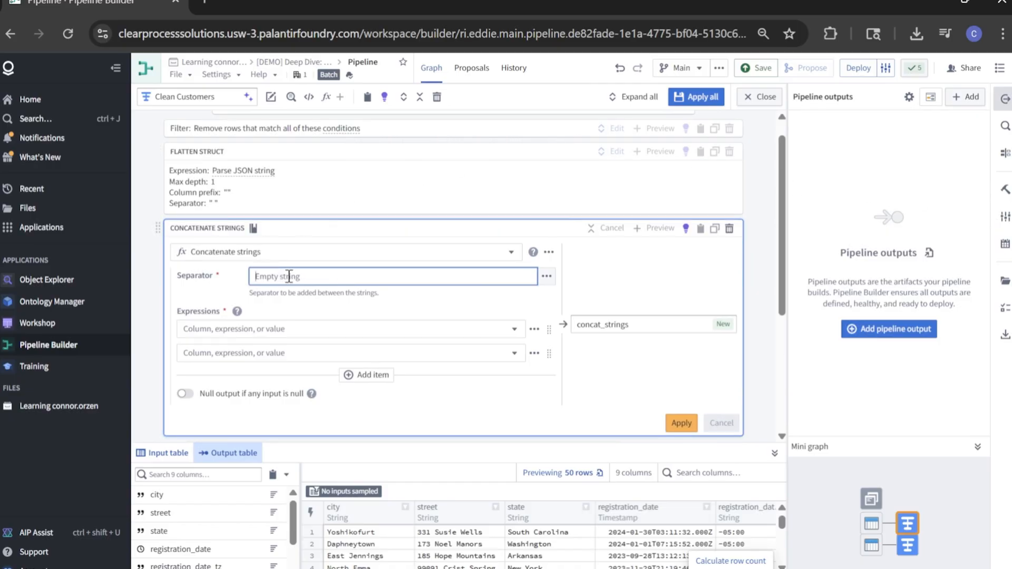
type(",")
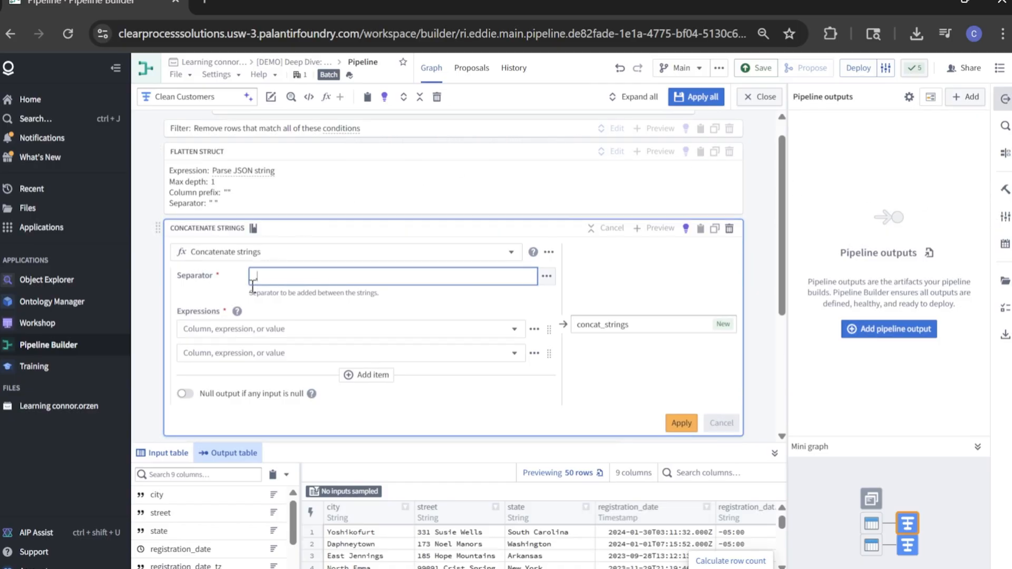
- Set the expressions to concatenate to the street, city and state columns, in that order
left_click(245, 329)
type("str")
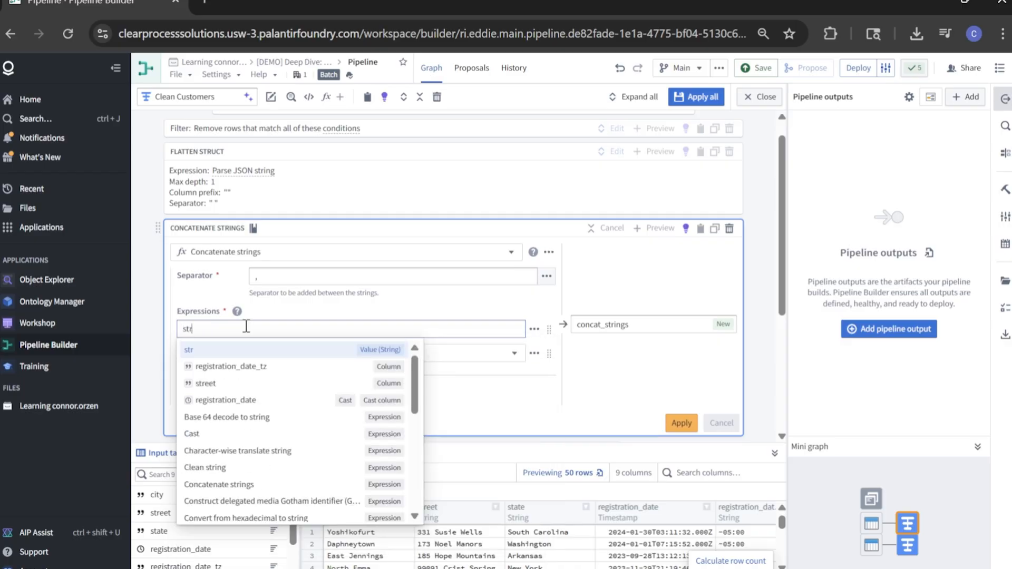
left_click(248, 384)
left_click(256, 354)
type("ci")
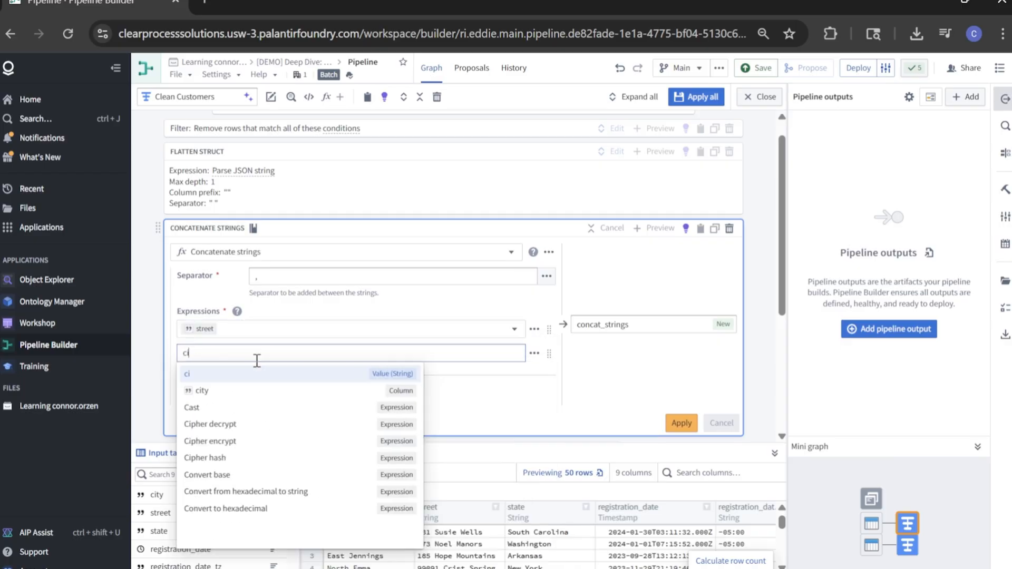
left_click(253, 390)
left_click(372, 376)
left_click(259, 378)
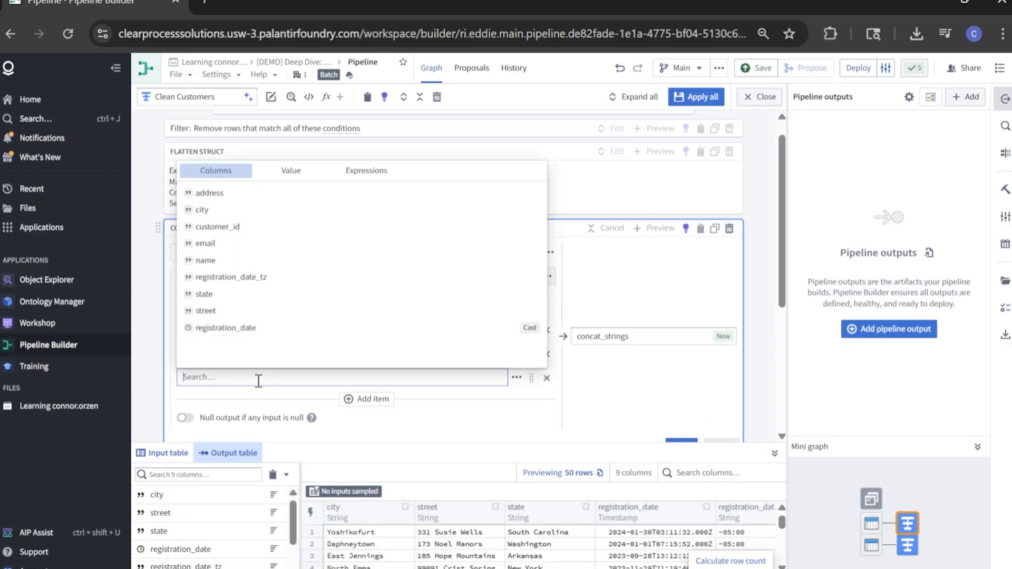
left_click(206, 294)
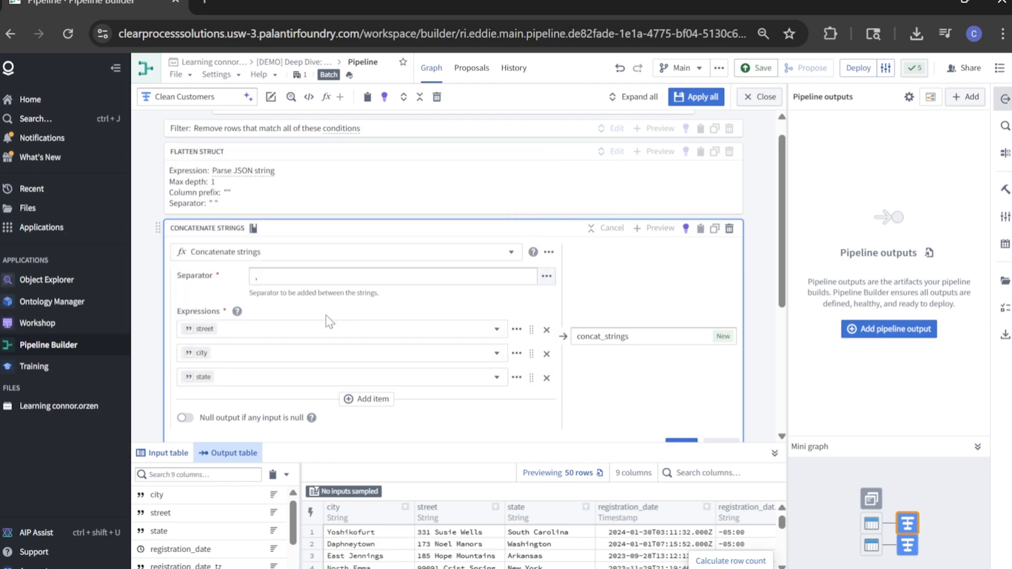
- Write the concatenated result to the existing address column, apply the transform, and widen the address column in the preview
scroll(264, 296, "down", 2)
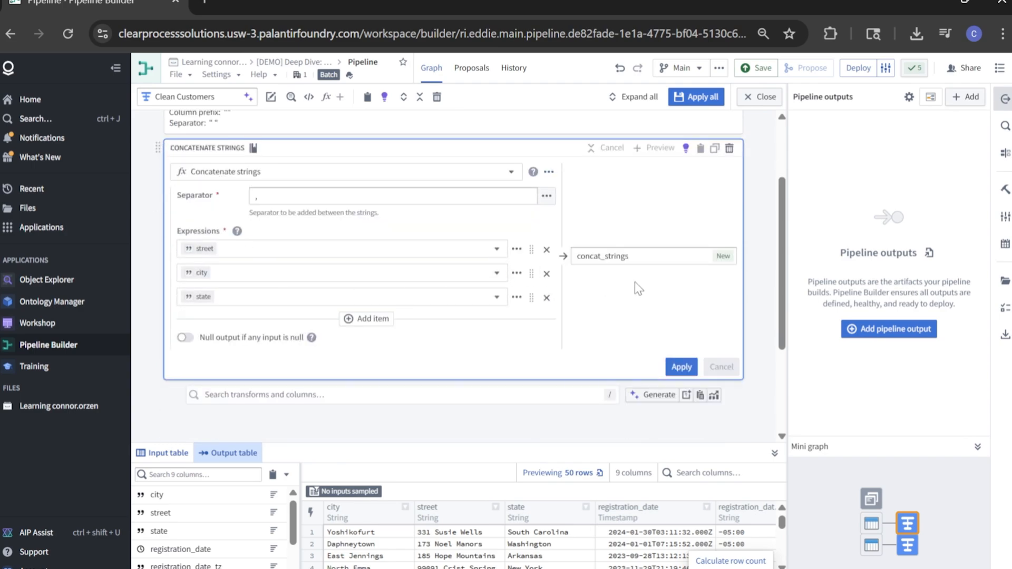
double_click(610, 256)
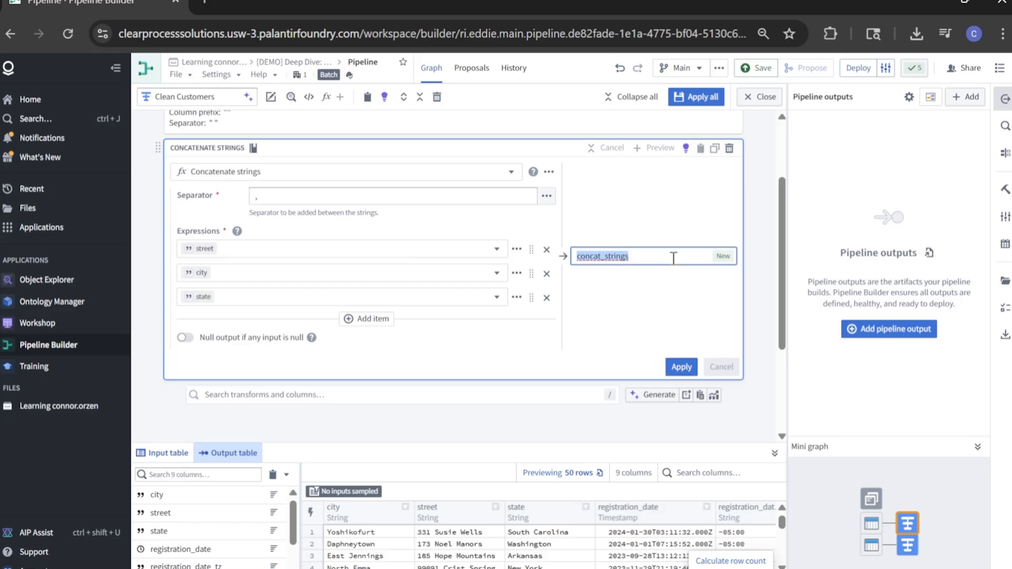
type("add")
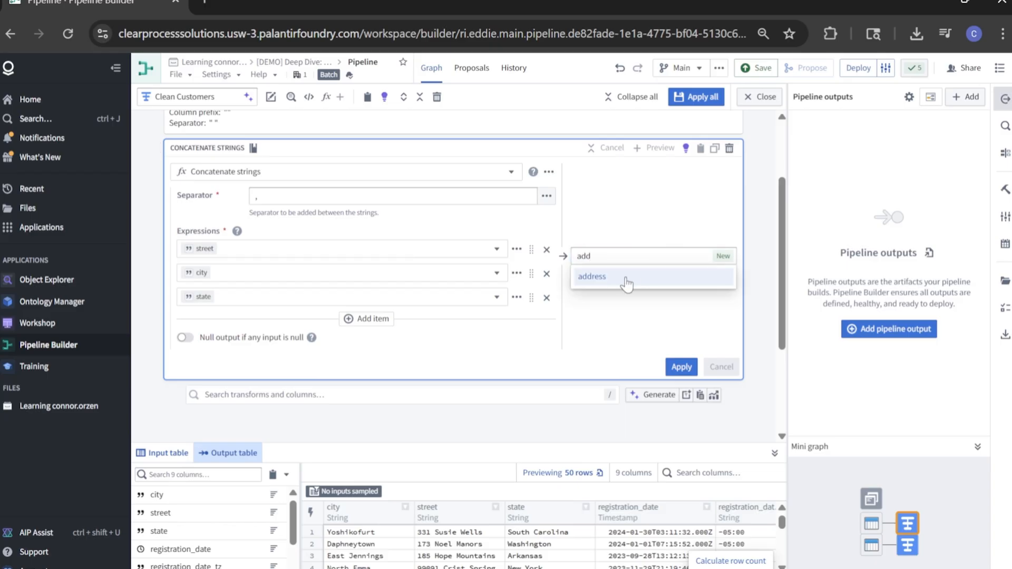
key("Return")
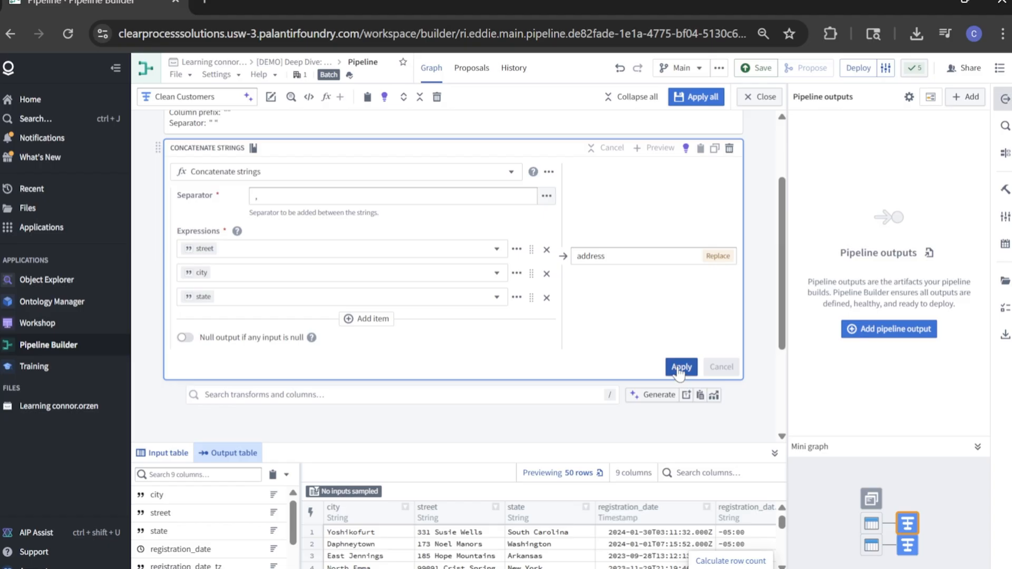
left_click(680, 367)
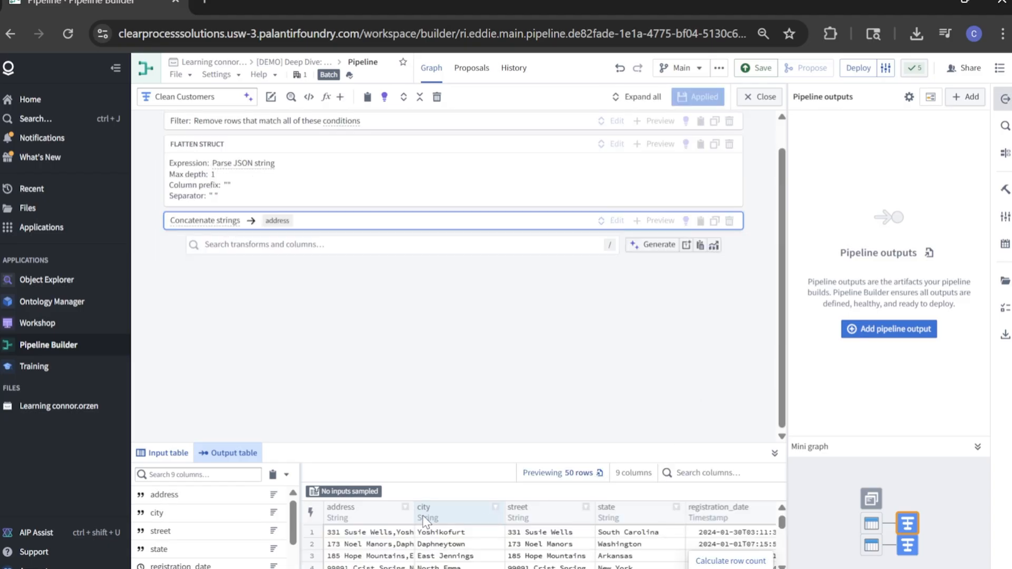
left_click_drag(415, 515, 554, 516)
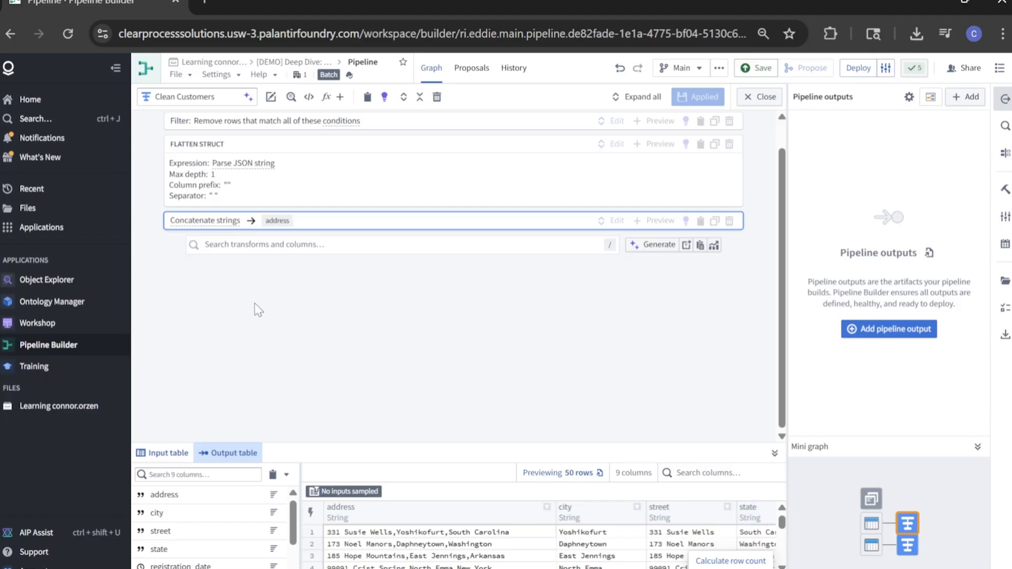
- Add a Drop columns transform that removes the city, state and street columns, and apply it
left_click(283, 246)
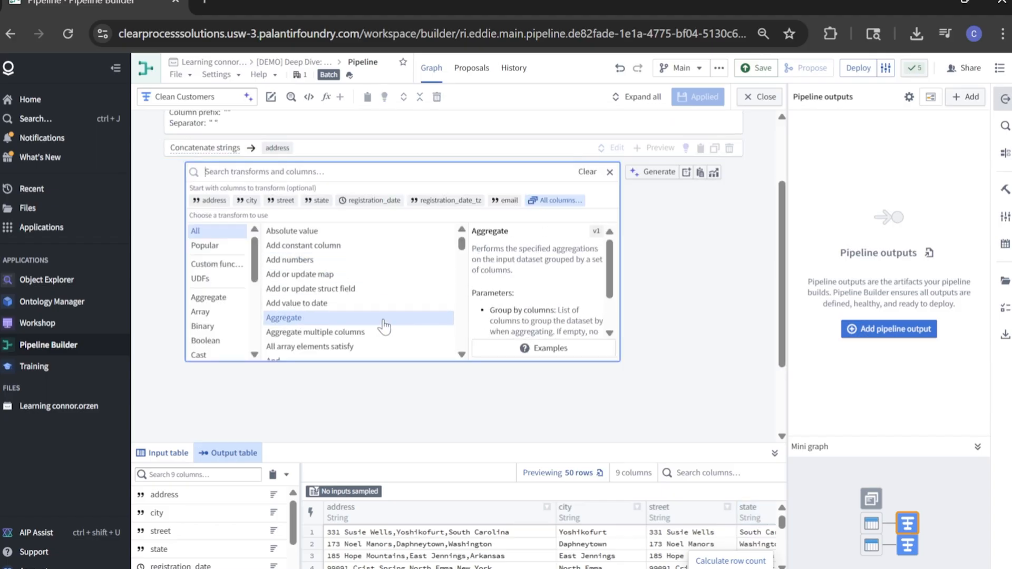
type("drop")
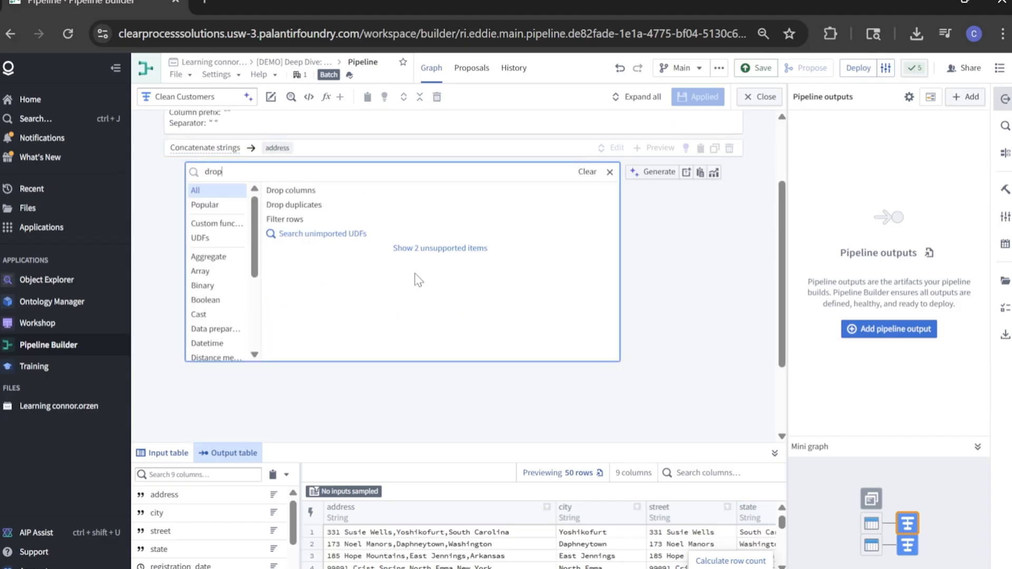
key("Return")
type("c")
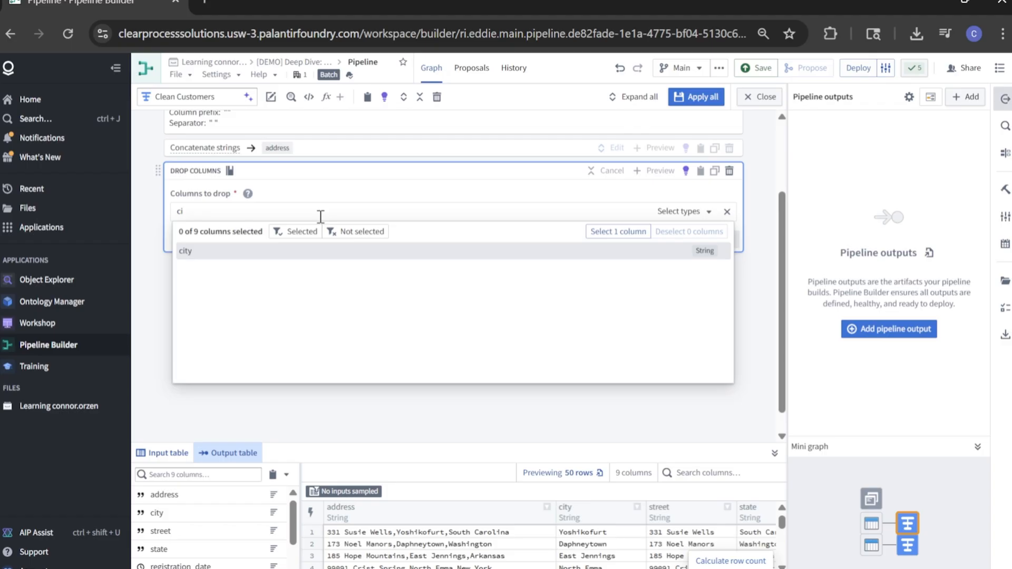
left_click(237, 252)
type("s")
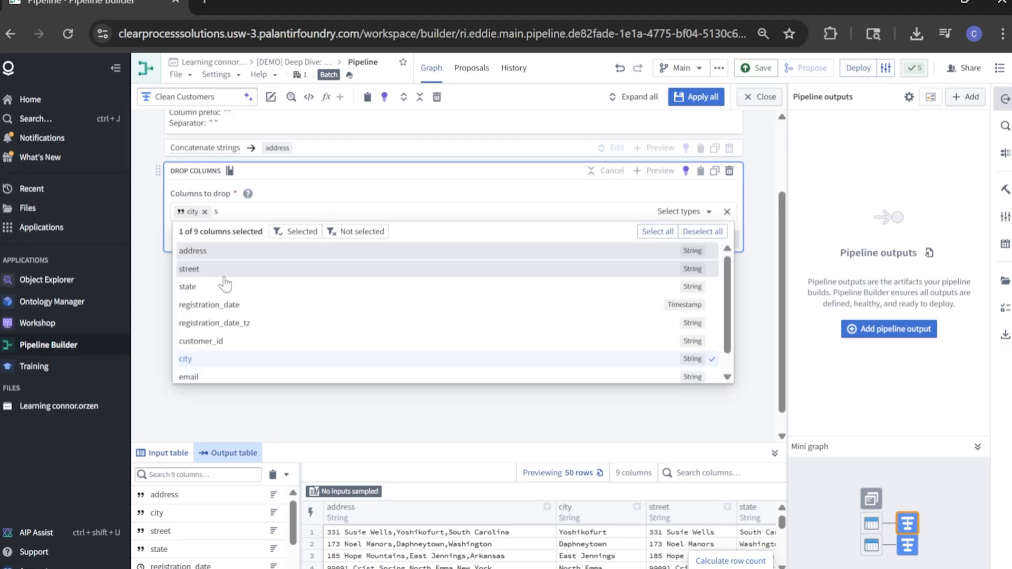
left_click(225, 285)
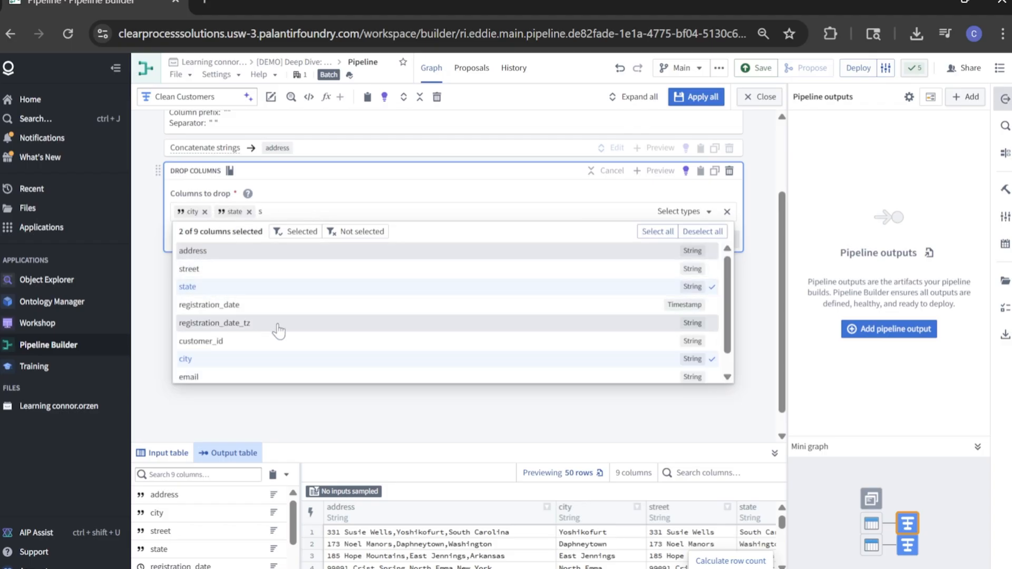
left_click(219, 269)
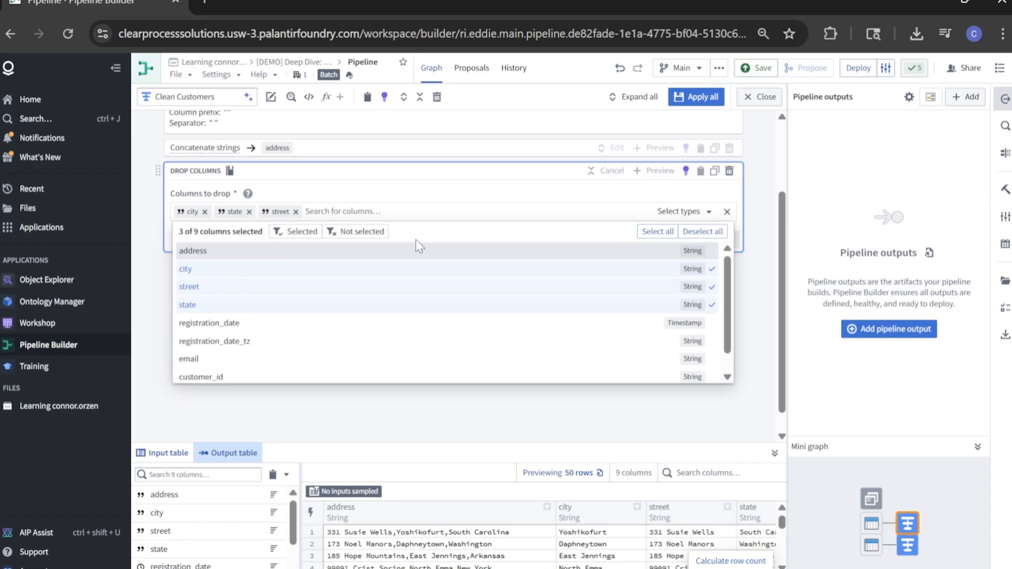
left_click(452, 414)
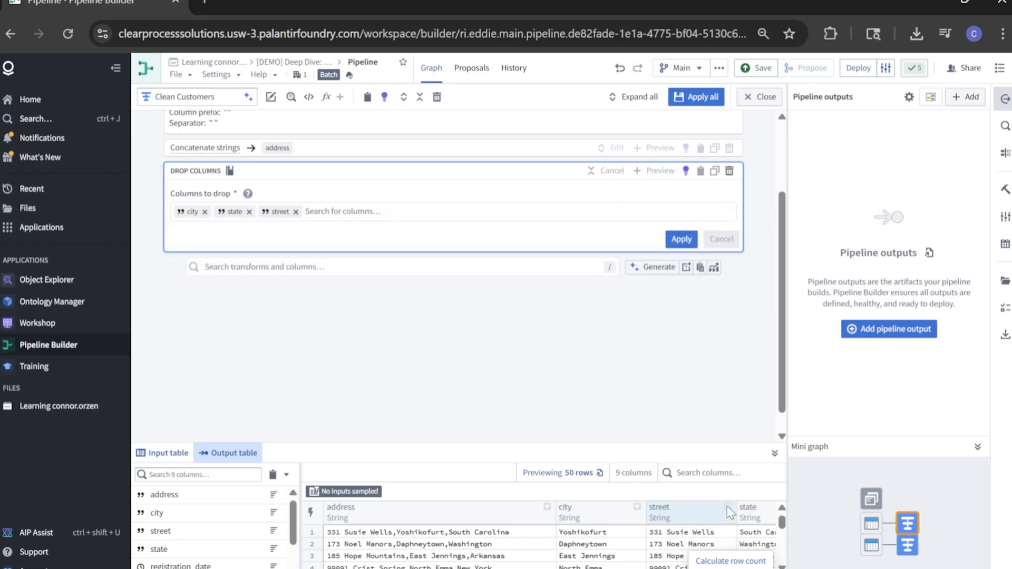
left_click(680, 238)
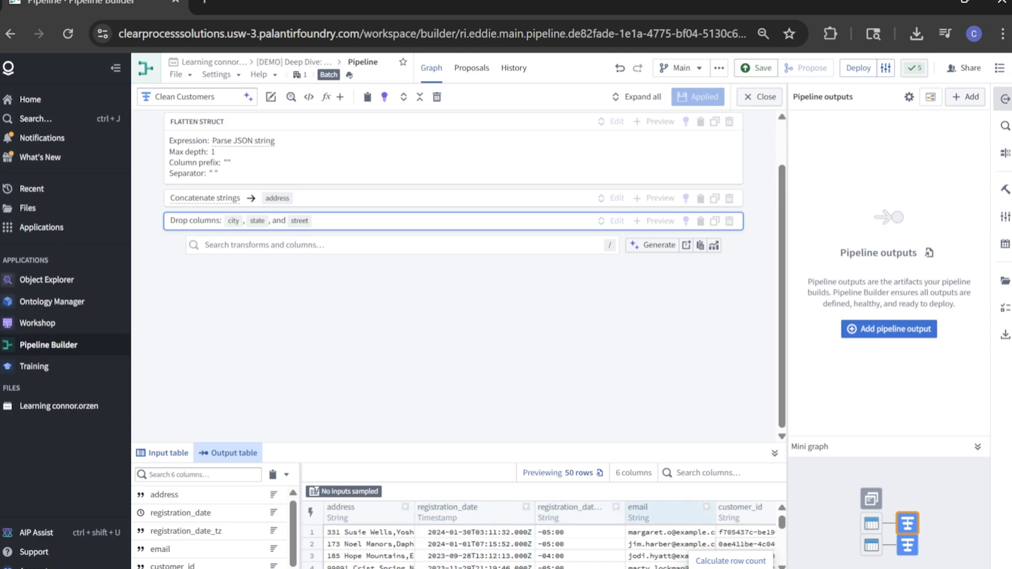
- Save the pipeline and close the Clean Customers transform path to return to the graph
left_click(755, 67)
left_click(760, 97)
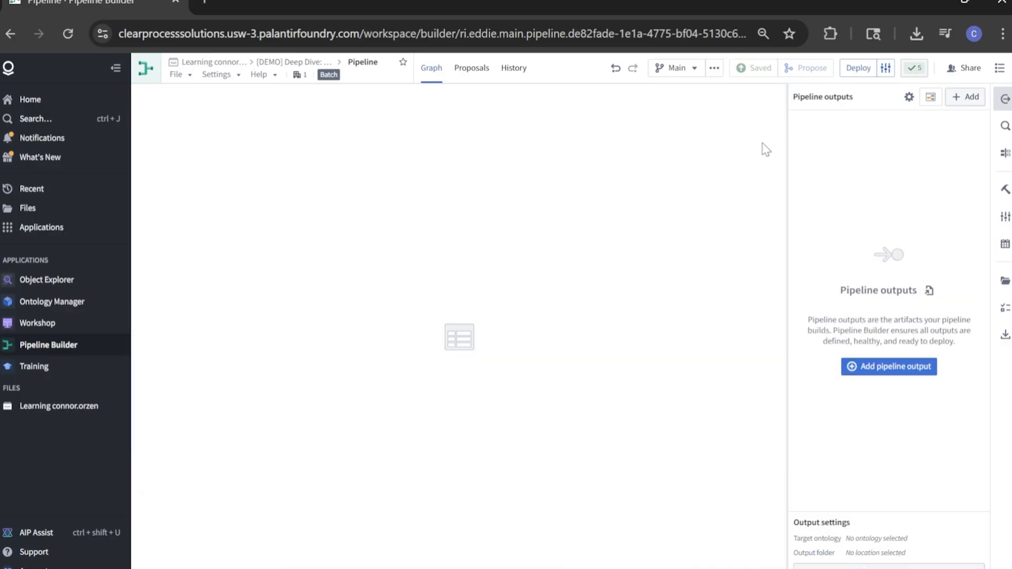
left_click(647, 182)
left_click_drag(339, 207, 192, 232)
- Create a transform path named Clean Transactions on the transaction dataset, starting with Extract rows from a JSON file
left_click(316, 189)
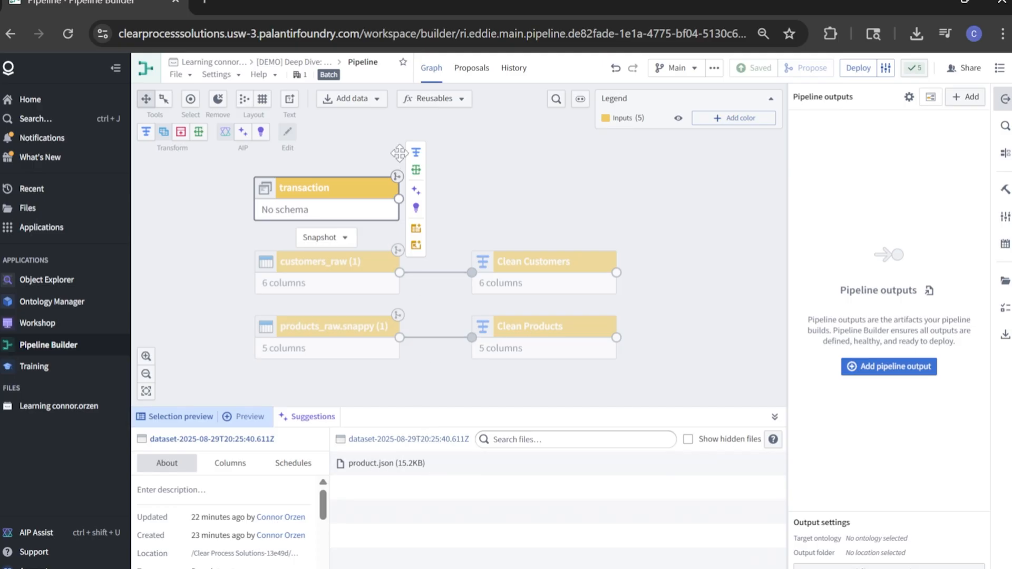
left_click(448, 153)
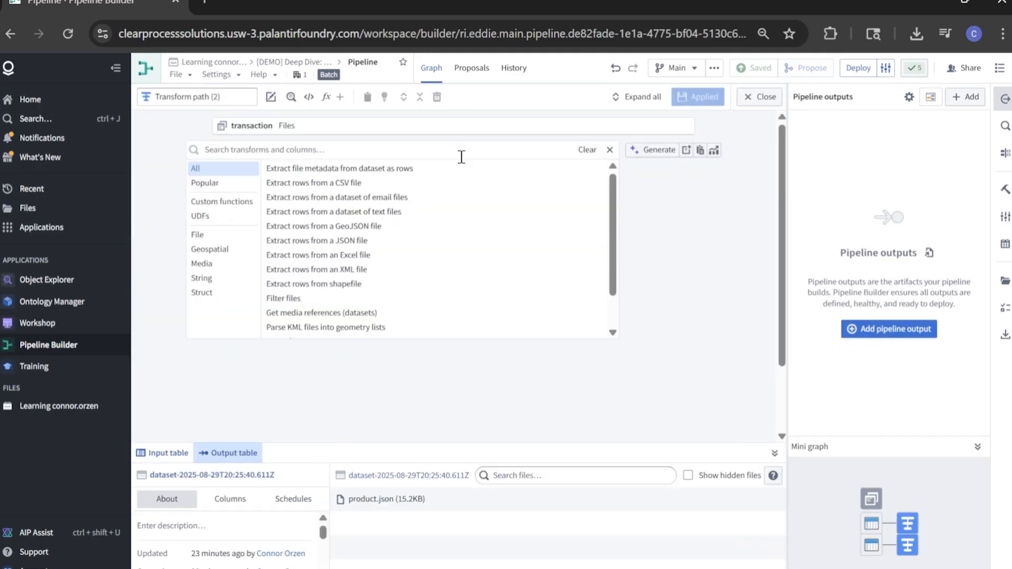
left_click(343, 243)
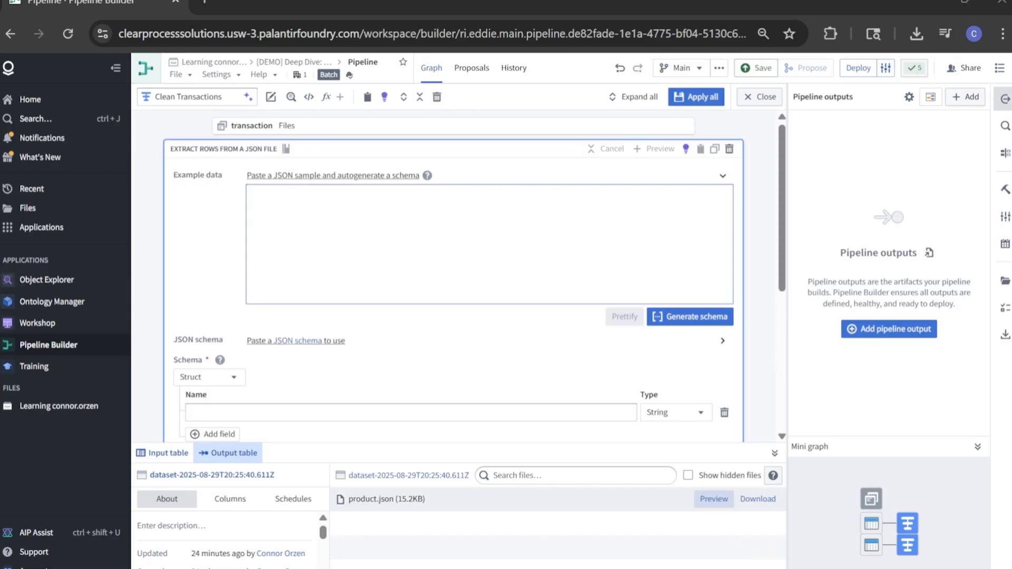
- Preview product.json, copy its complete first JSON record including the product_id, and close the file preview
left_click(715, 499)
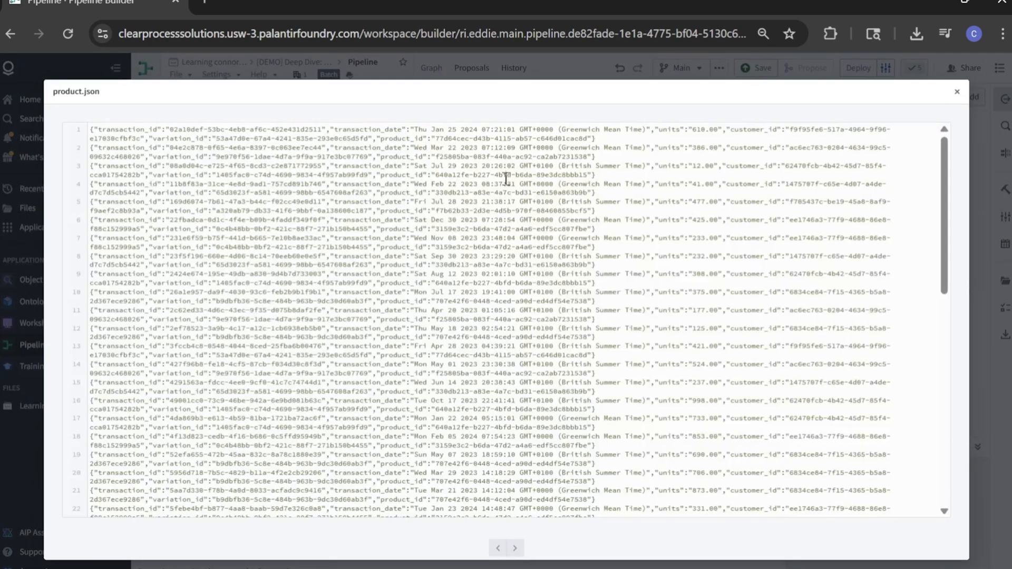
left_click_drag(620, 130, 90, 128)
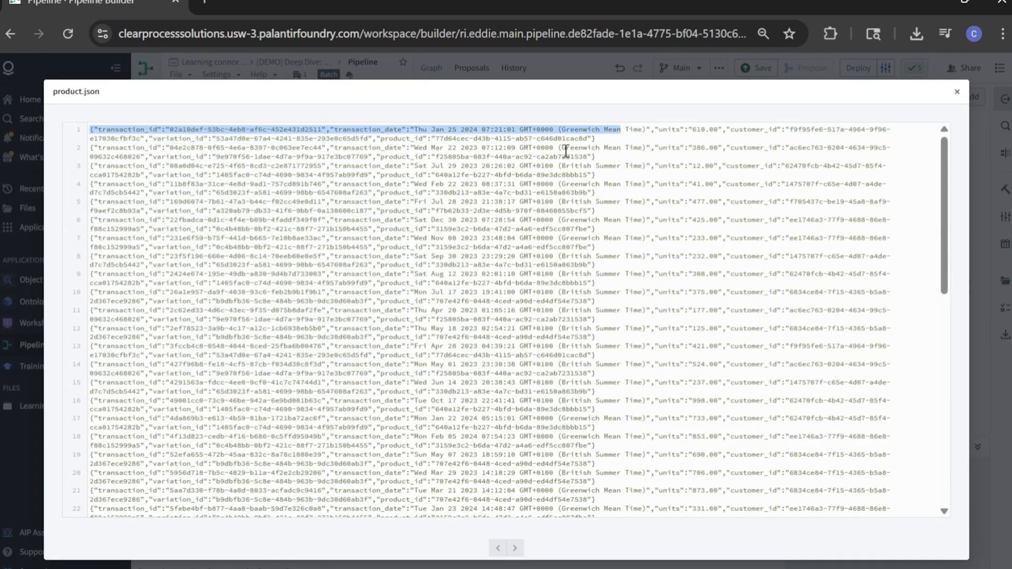
left_click(586, 153)
left_click_drag(599, 140, 89, 129)
key("ctrl+c")
left_click(957, 91)
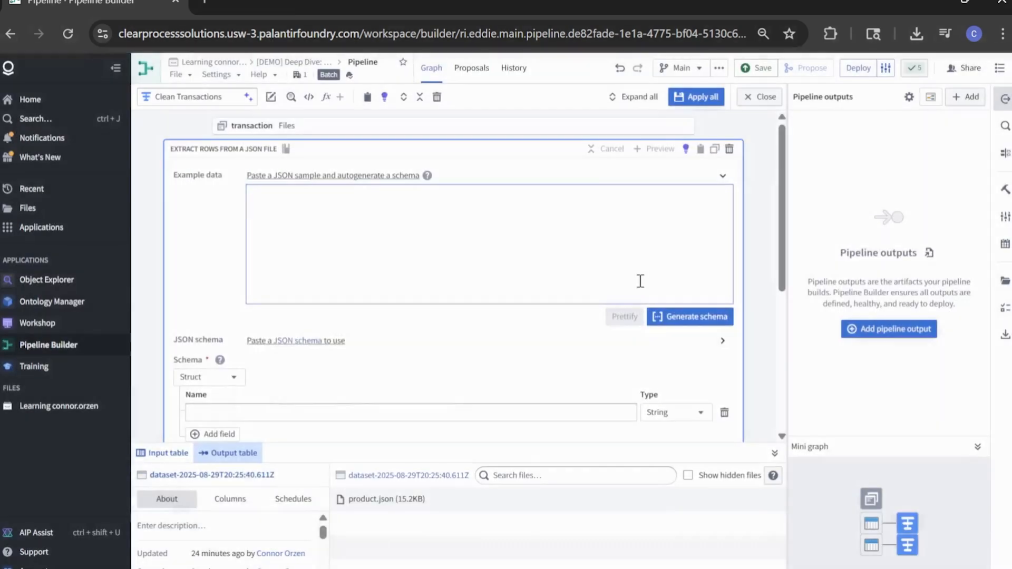
- Paste the copied transaction record as the example data and generate the extraction schema from it
left_click(310, 213)
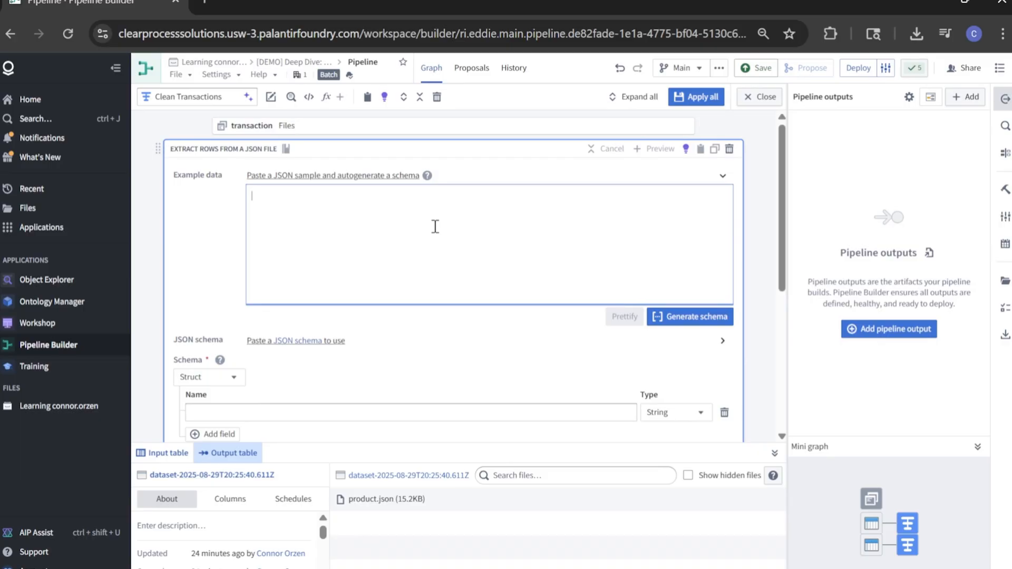
key("ctrl+v")
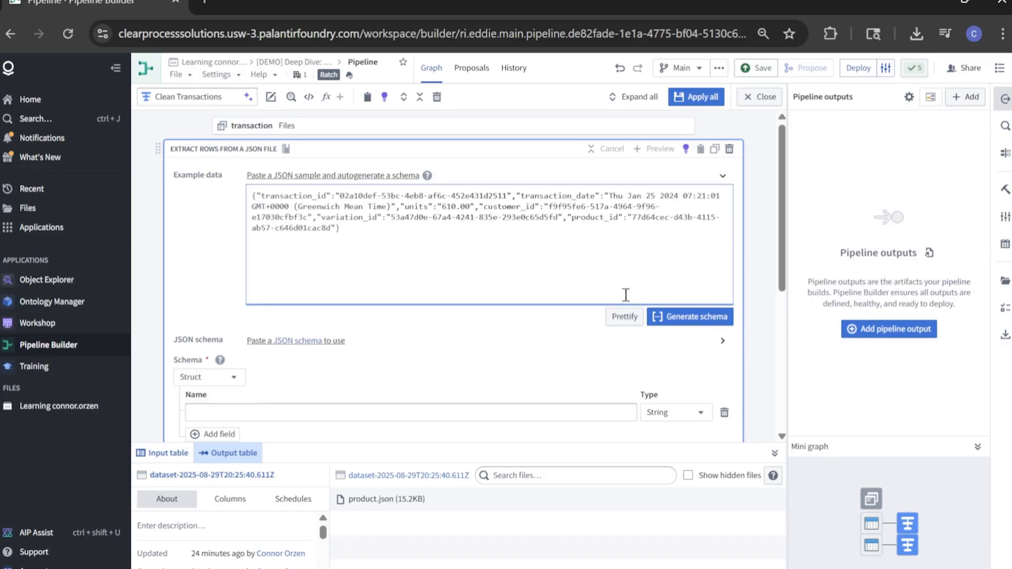
left_click(718, 318)
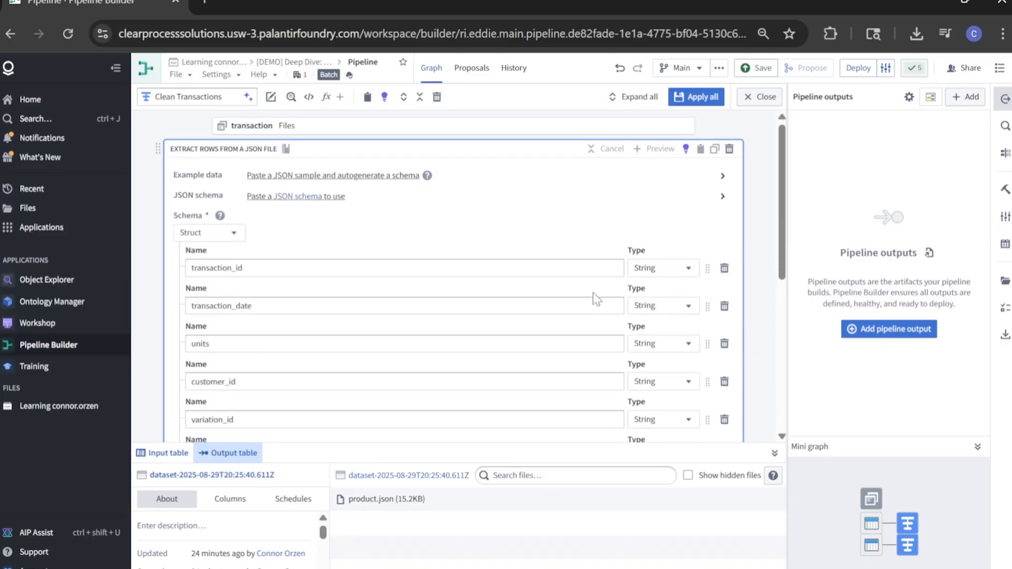
scroll(474, 300, "down", 2)
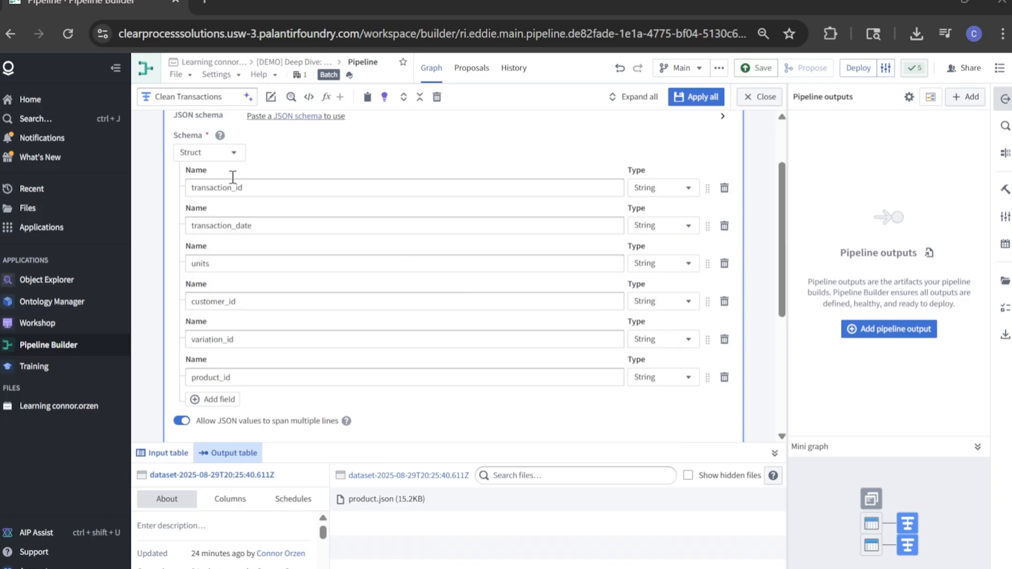
scroll(232, 177, "up", 2)
scroll(299, 226, "down", 4)
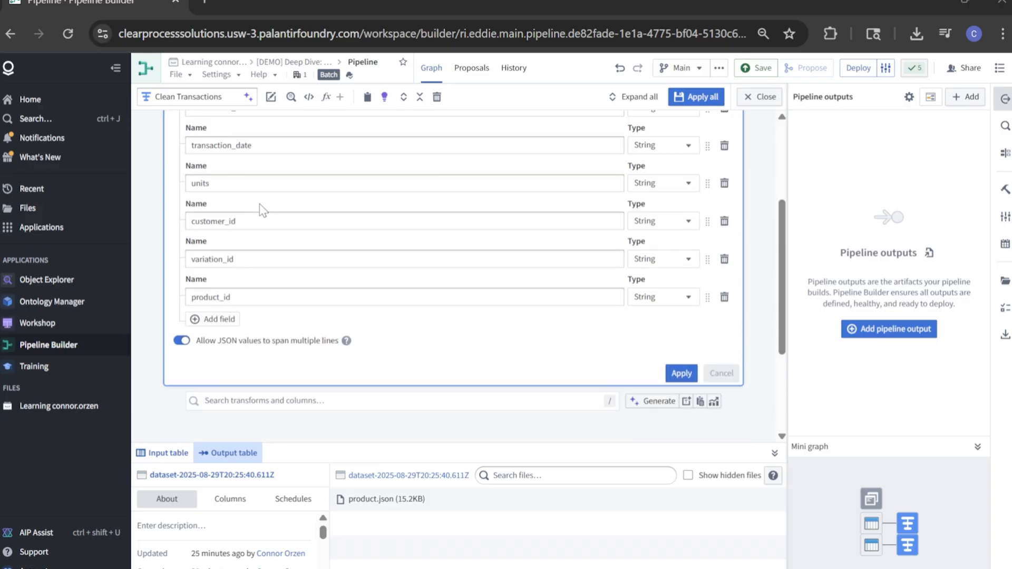
scroll(267, 227, "up", 2)
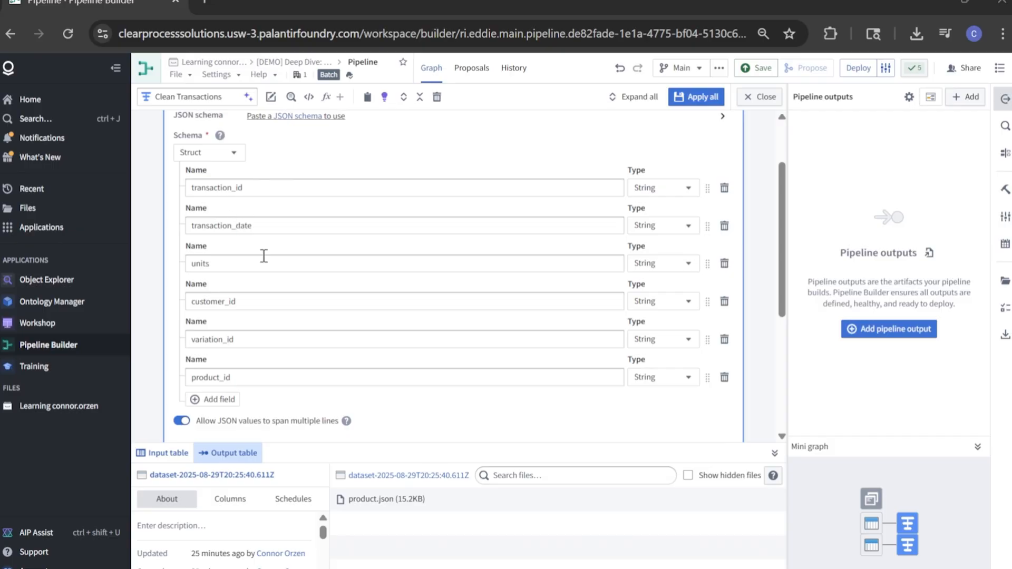
scroll(216, 250, "down", 2)
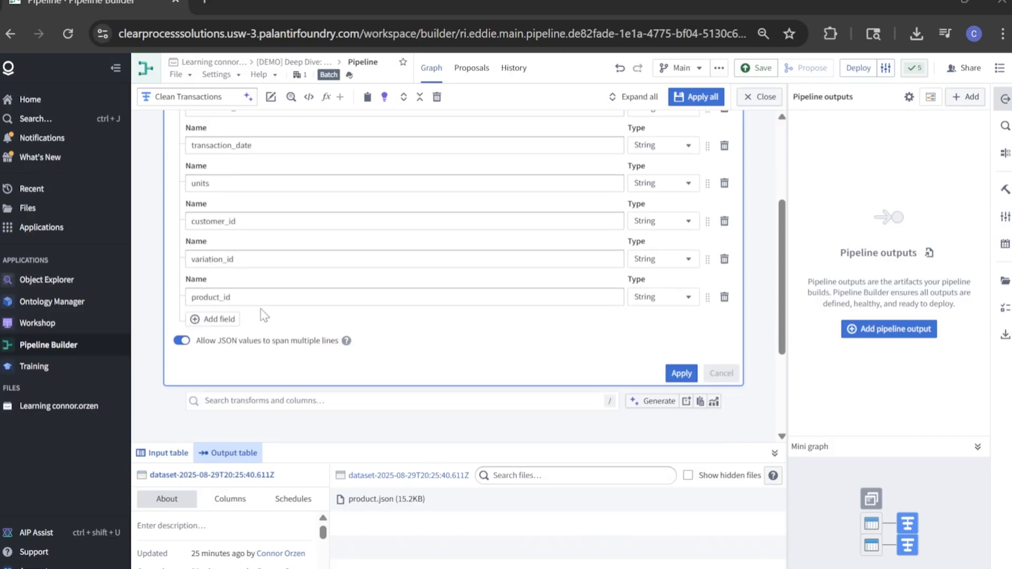
scroll(264, 315, "up", 2)
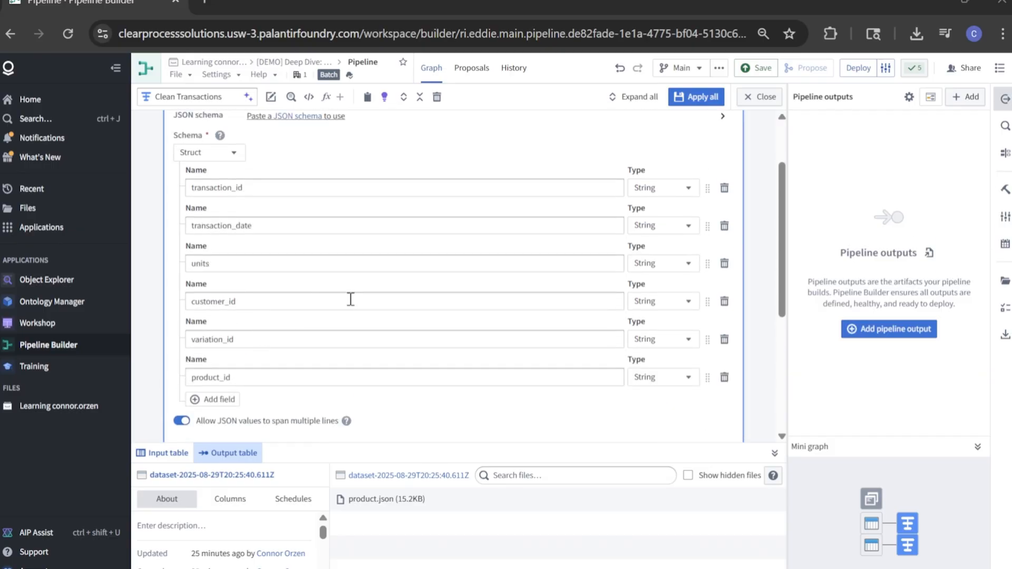
- Disallow JSON values from spanning multiple lines, apply the row extraction and review the extracted columns
left_click(182, 422)
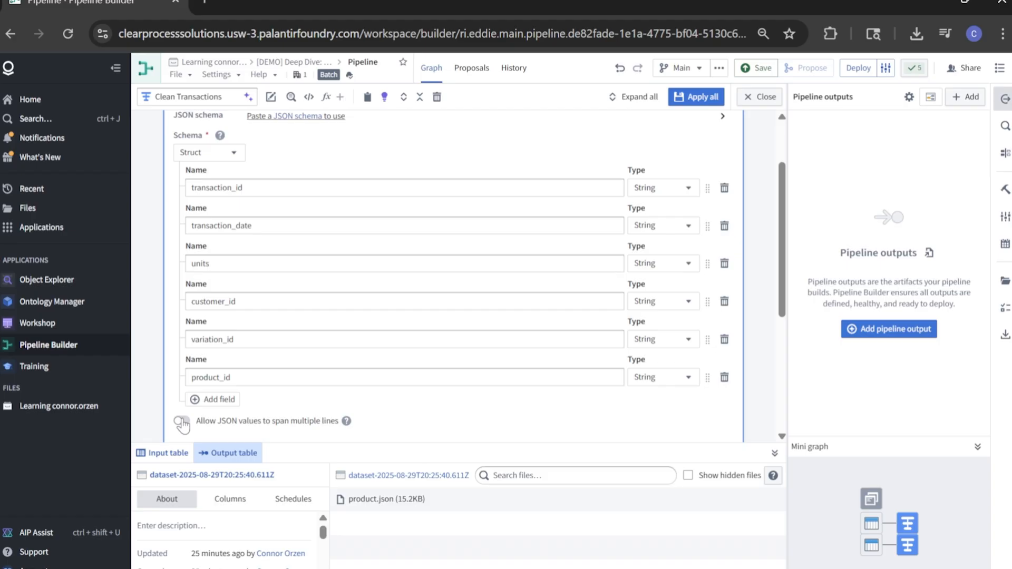
scroll(182, 423, "down", 4)
mouse_move(347, 263)
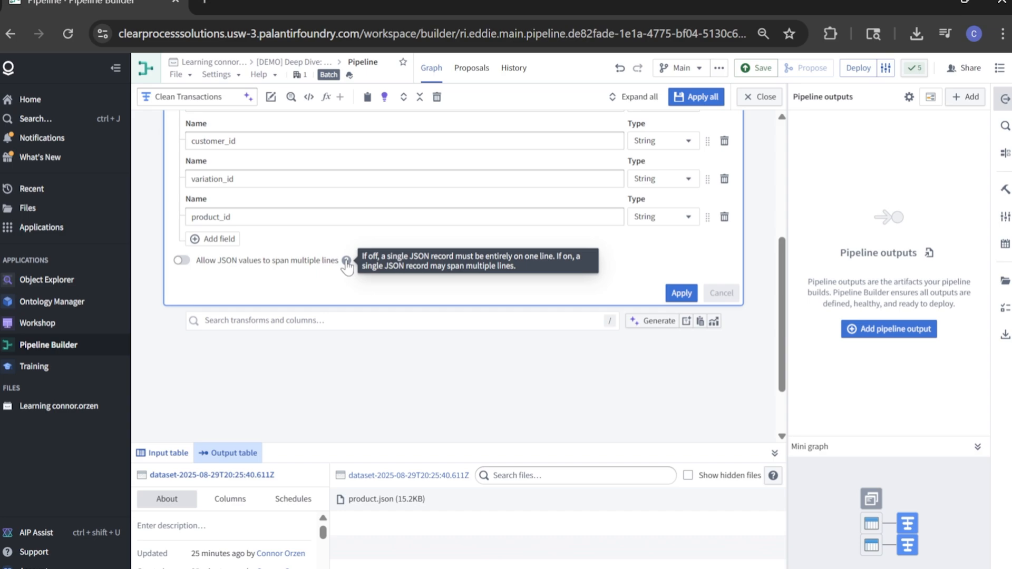
left_click(682, 293)
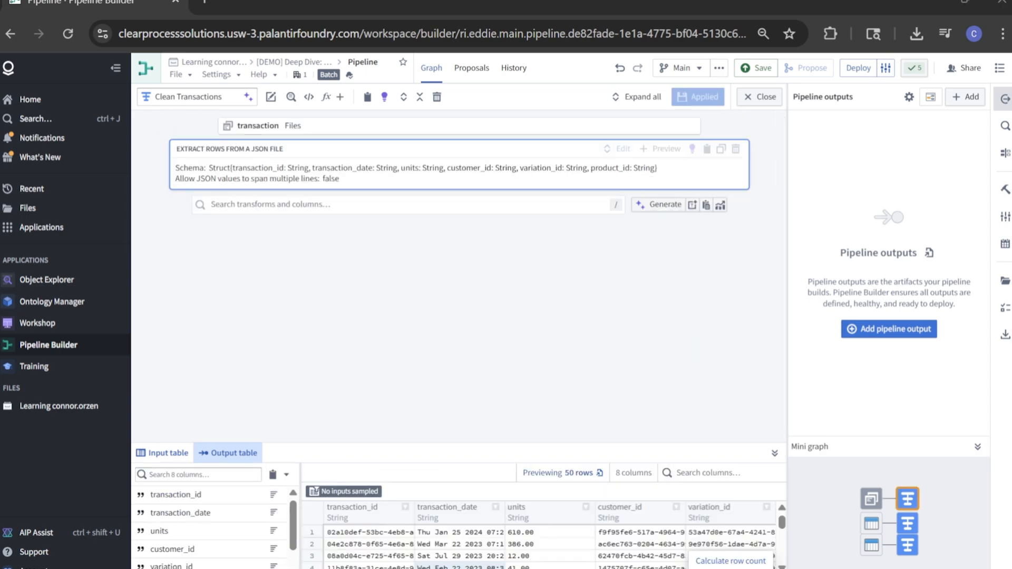
left_click_drag(464, 568, 467, 568)
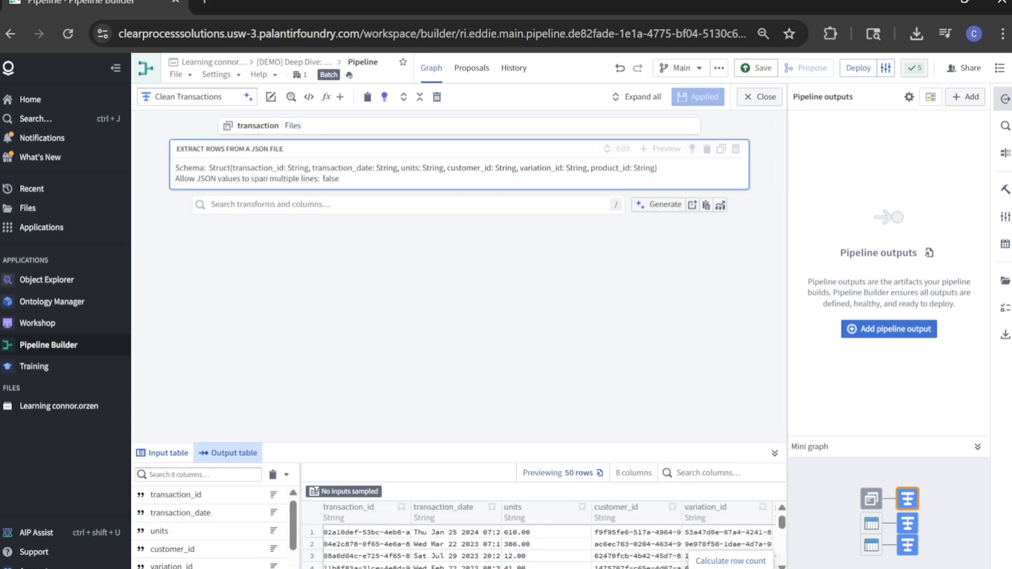
scroll(458, 557, "down", 5)
scroll(458, 557, "up", 5)
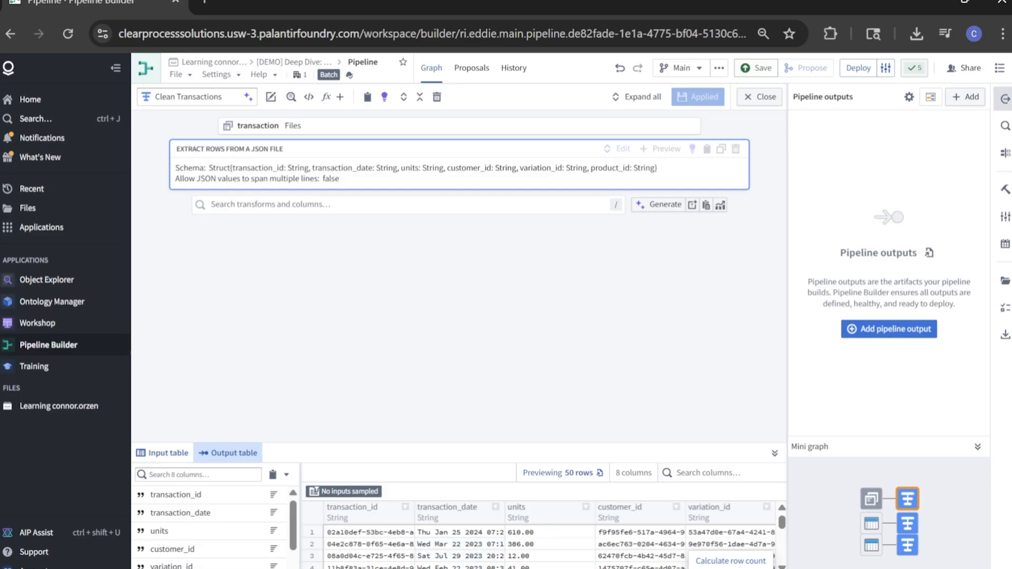
scroll(543, 543, "right", 5)
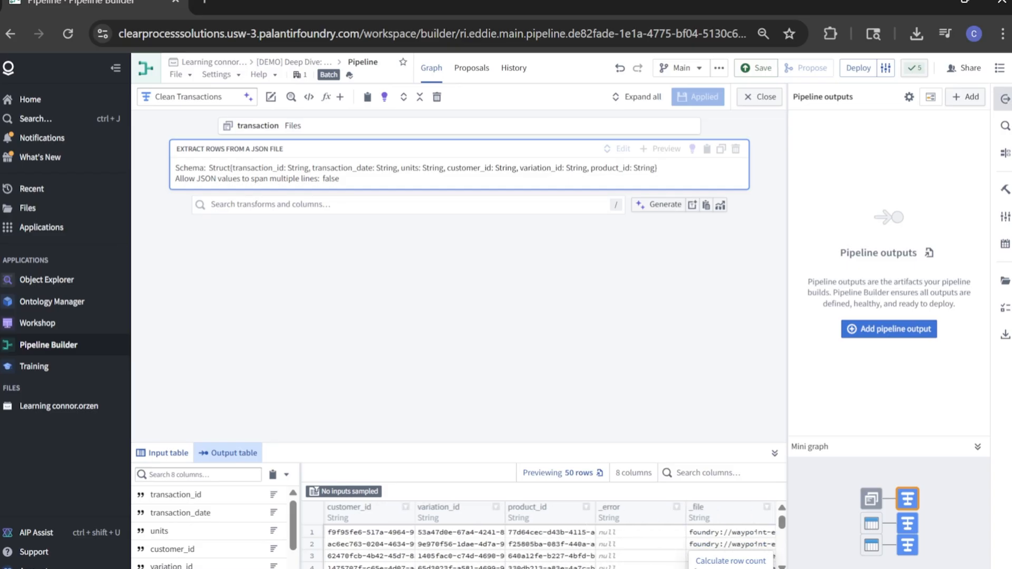
scroll(457, 543, "left", 5)
- Add a Cast transform on the transaction_date column and set its target type to Timestamp
left_click(457, 515)
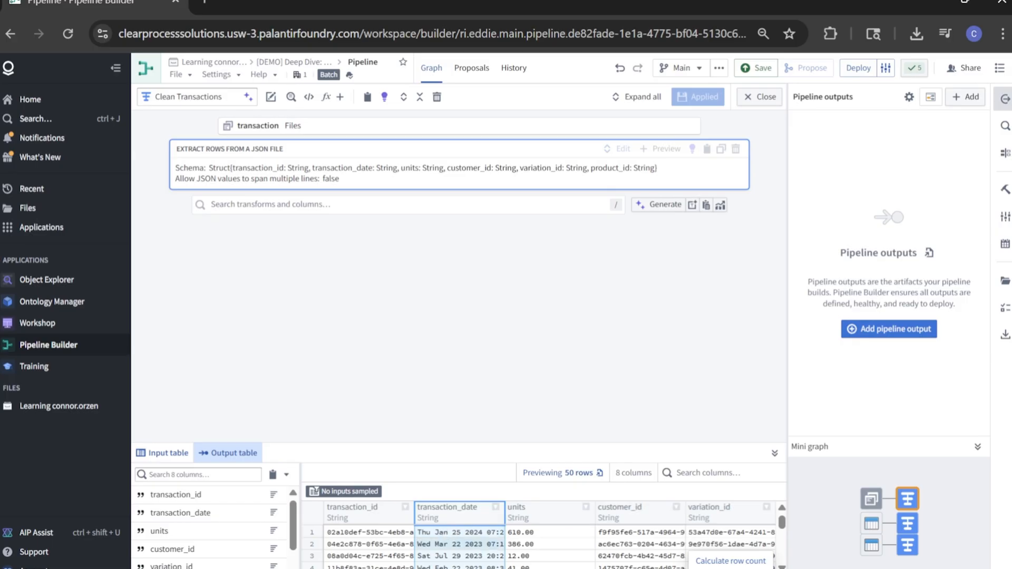
left_click(299, 211)
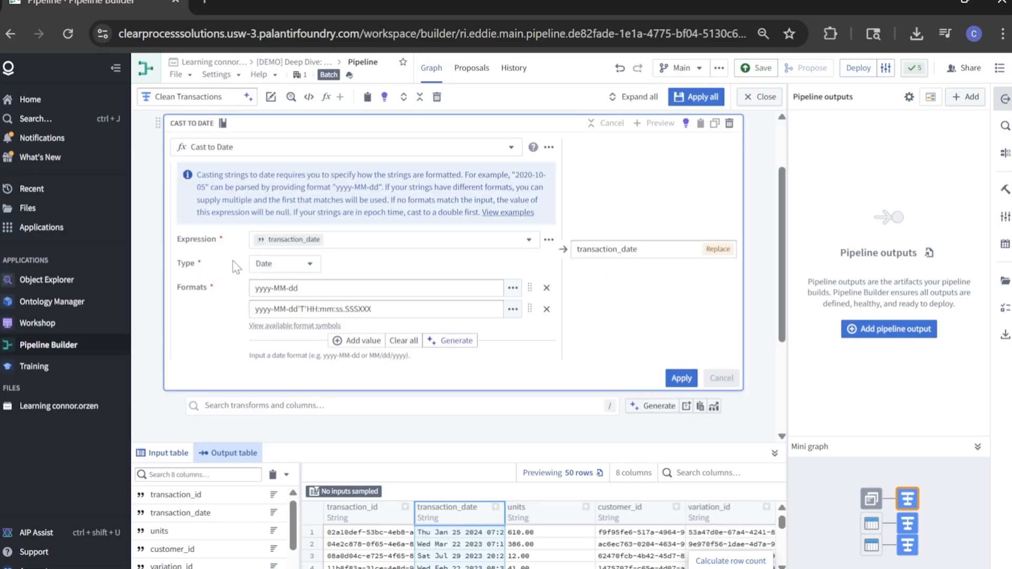
left_click(291, 266)
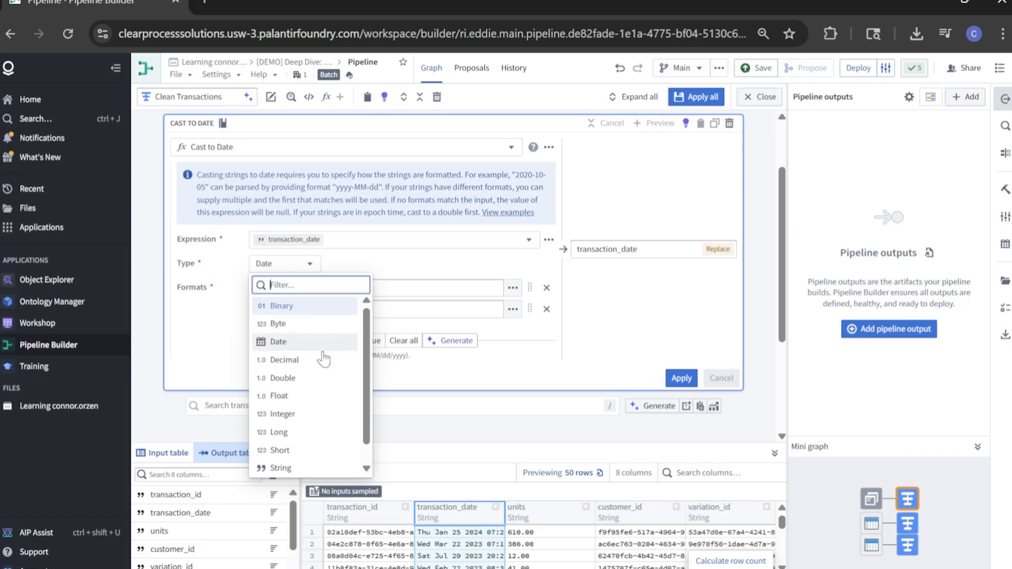
scroll(308, 377, "down", 1)
left_click(282, 467)
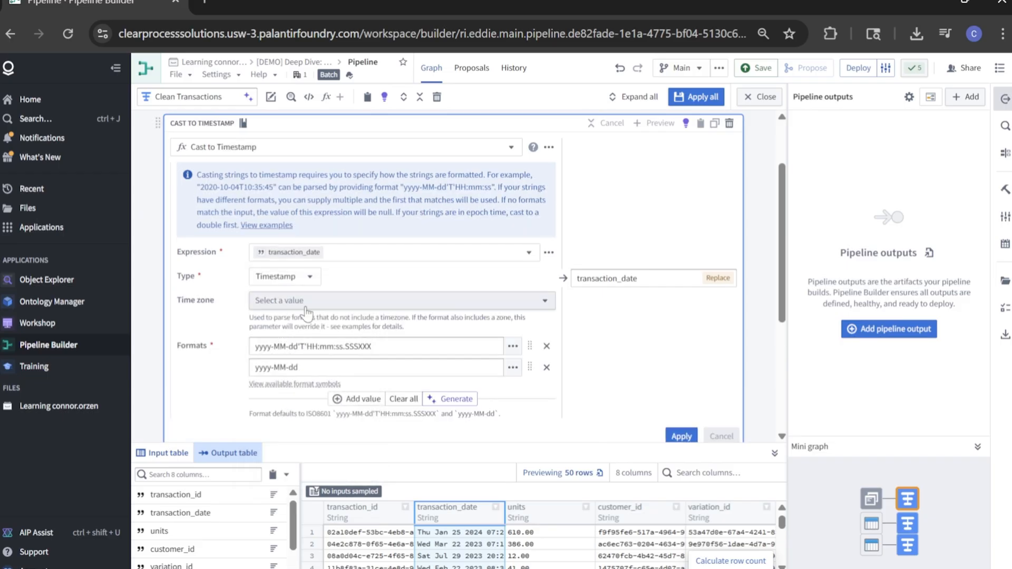
- Remove the yyyy-MM-dd format and set the remaining timestamp format to EEE MMM dd yyyy HH:mm:ss 'GMT'Z (zzzz)
scroll(356, 306, "down", 2)
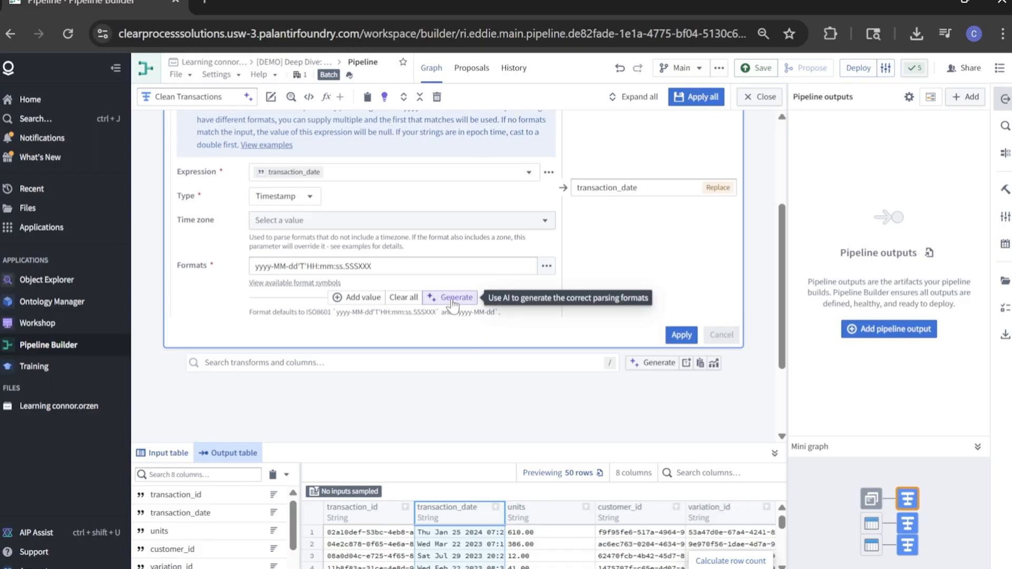
left_click(385, 266)
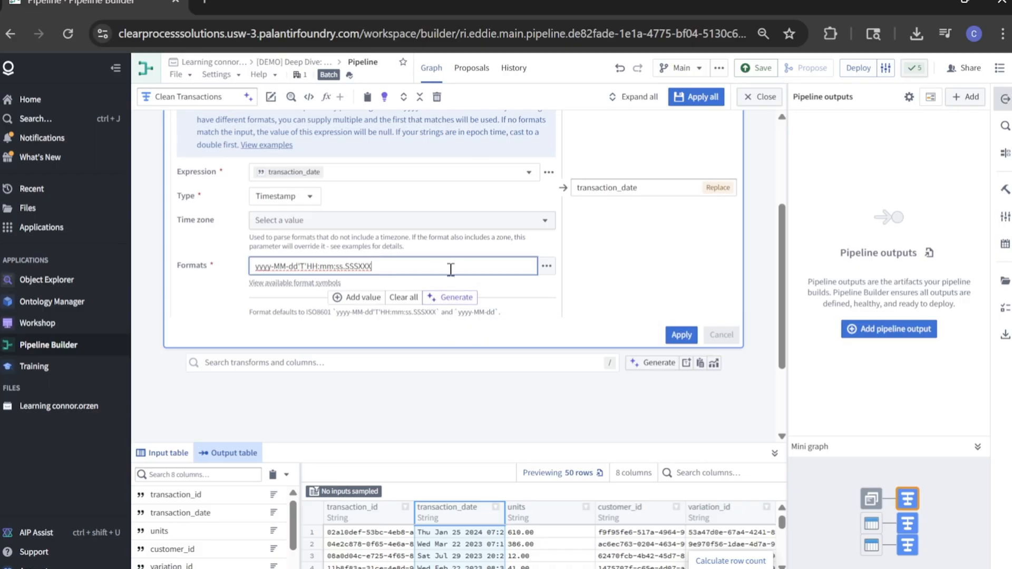
key("ctrl+a")
type("EEE MMM dd yyyy HH:mm:ss 'GMT'Z (zzzz)")
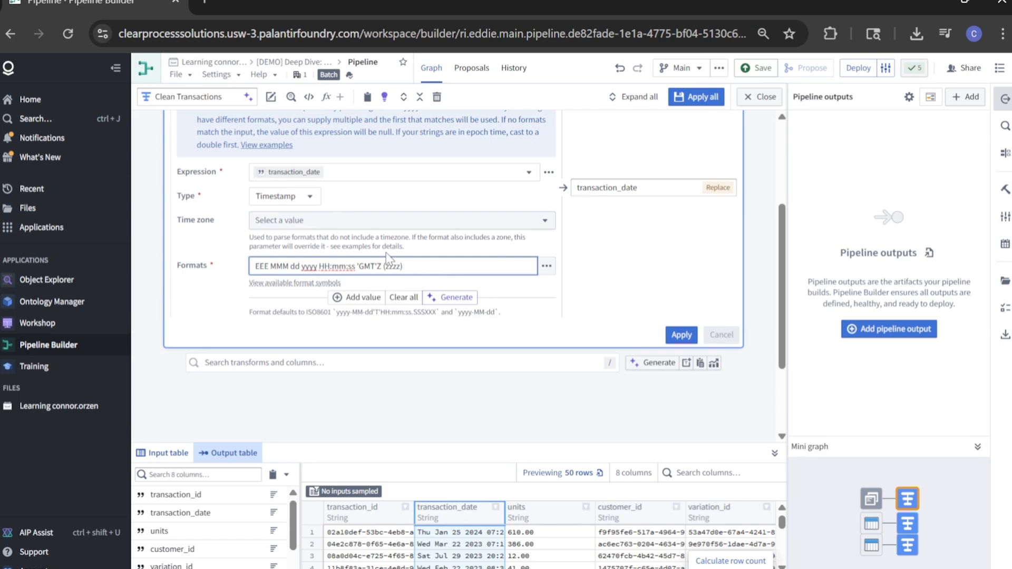
left_click(229, 283)
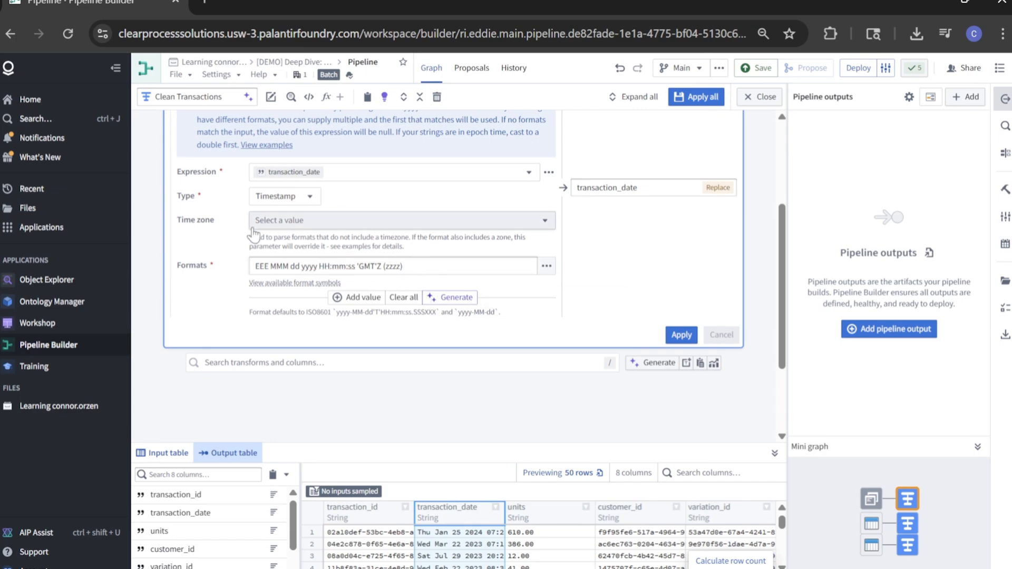
- Set the timestamp cast's time zone to New York, keep transaction_date as the output column, and apply it
left_click(310, 223)
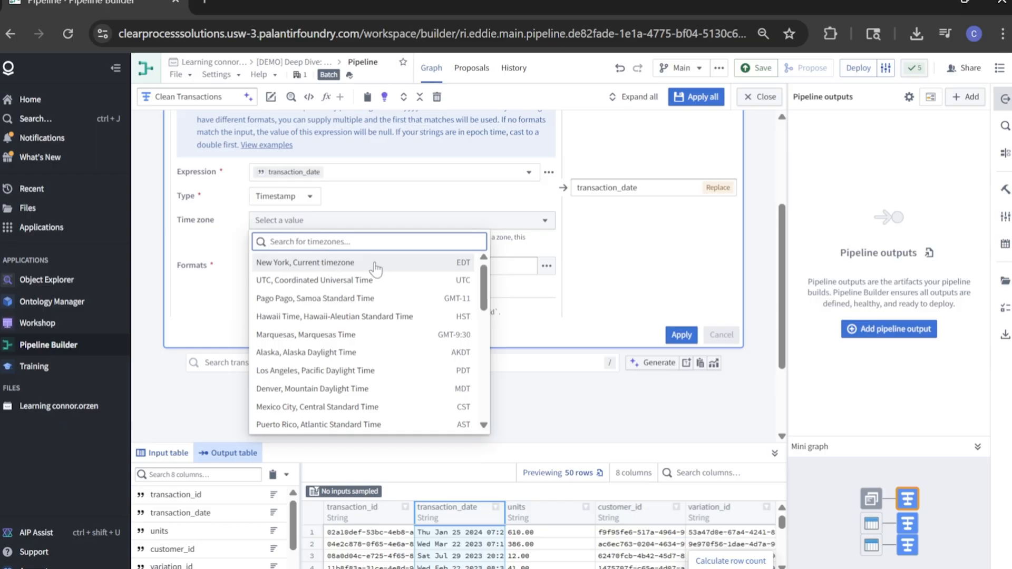
left_click(289, 264)
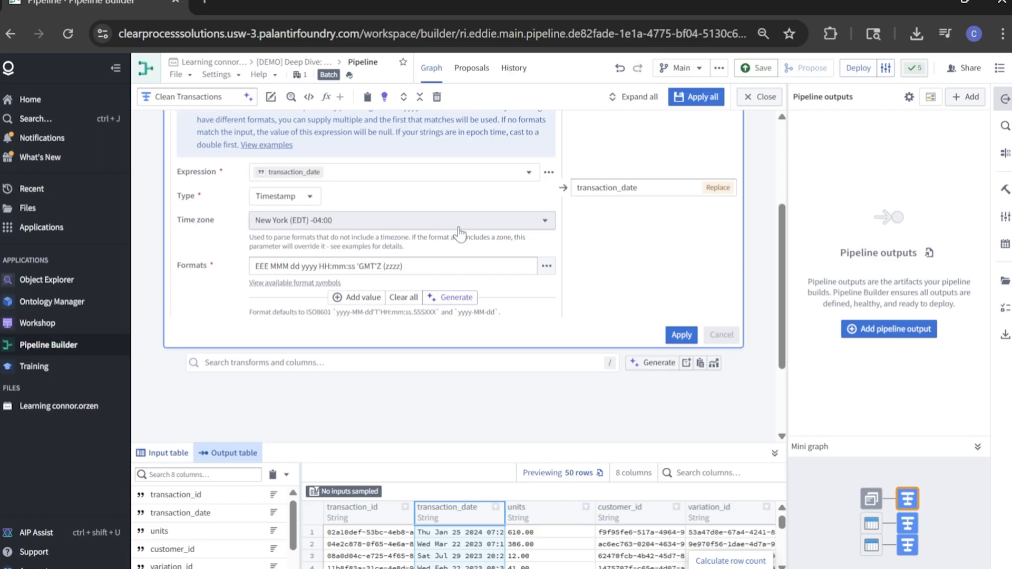
scroll(496, 267, "up", 2)
left_click(593, 269)
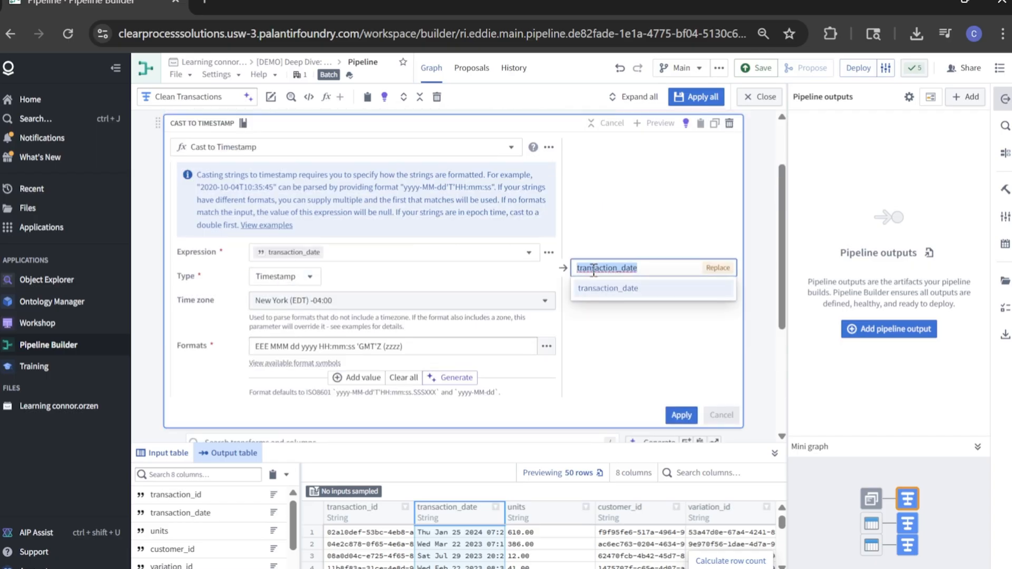
left_click(659, 221)
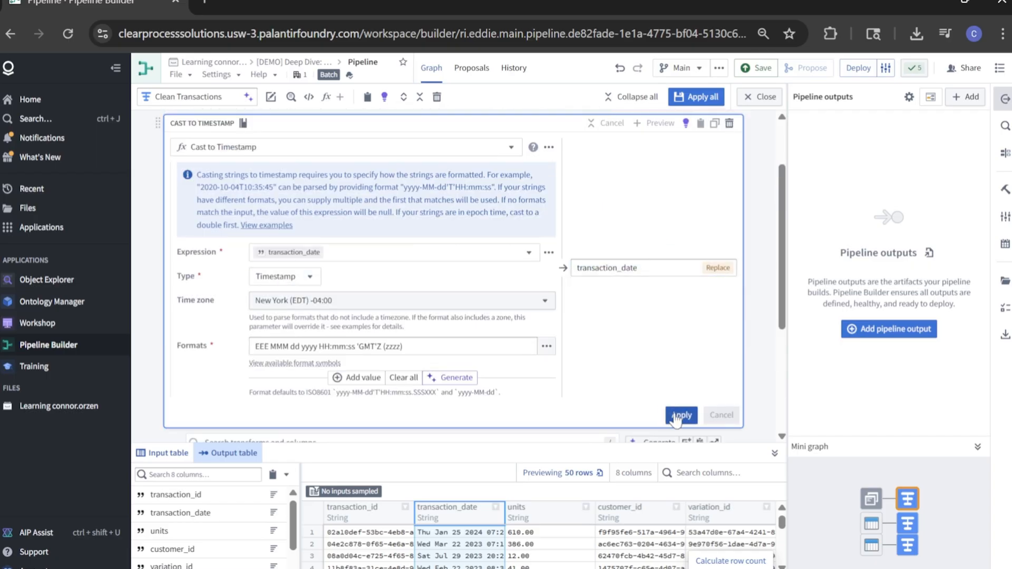
left_click(682, 415)
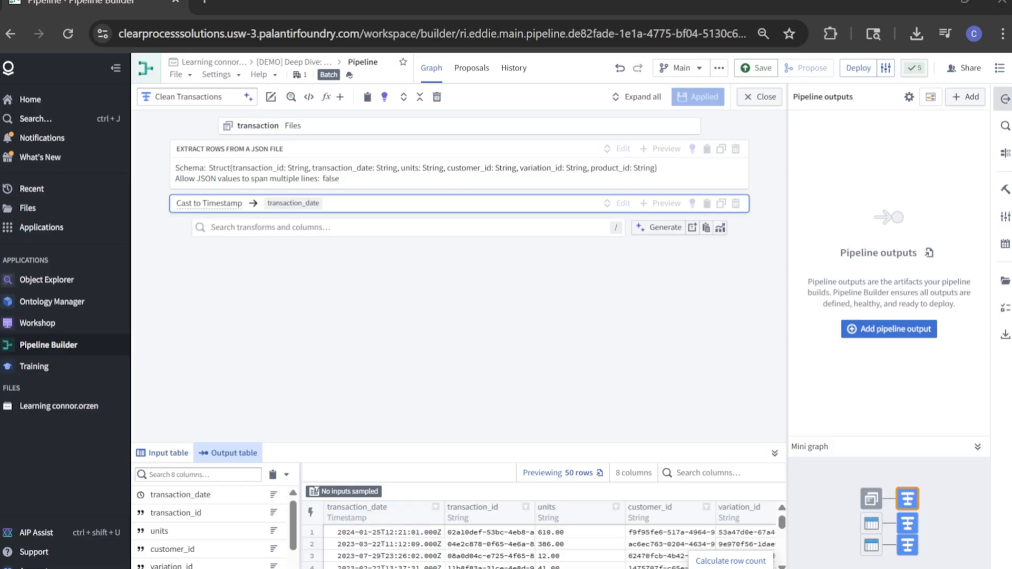
- Add a Cast transform that converts the units column to Double, replacing the original column, and apply it
left_click(560, 516)
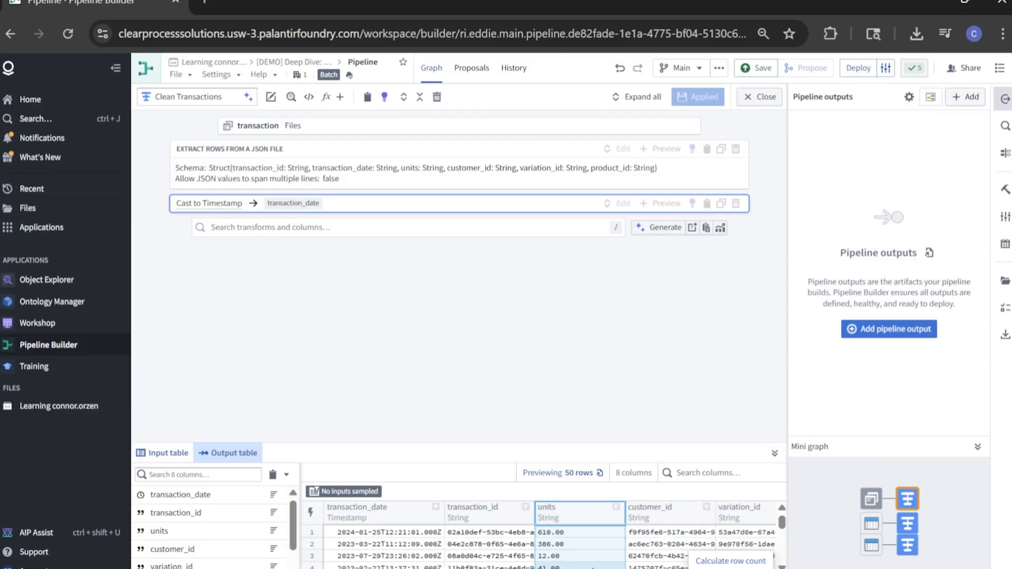
scroll(597, 536, "right", 5)
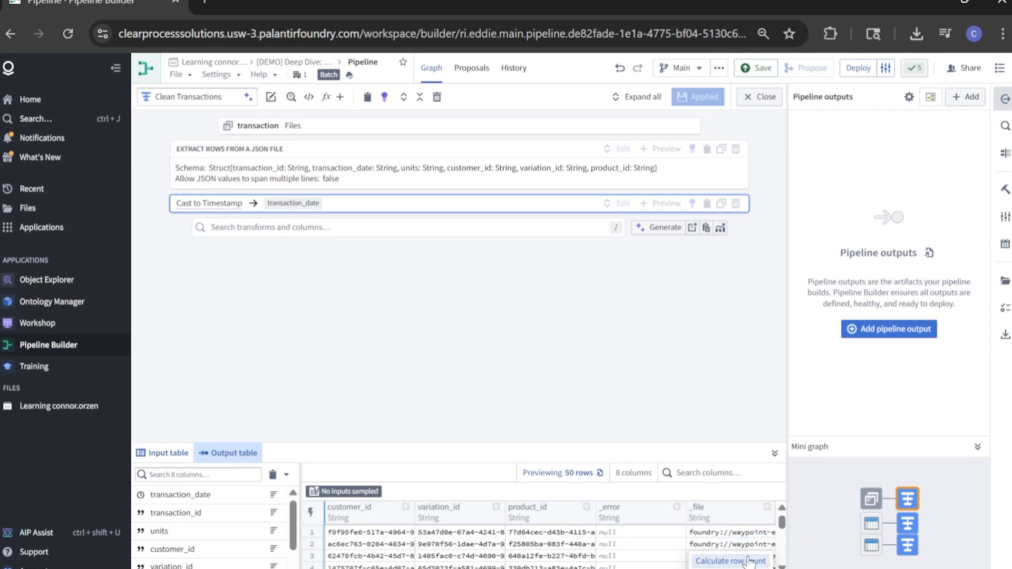
scroll(659, 549, "down", 2)
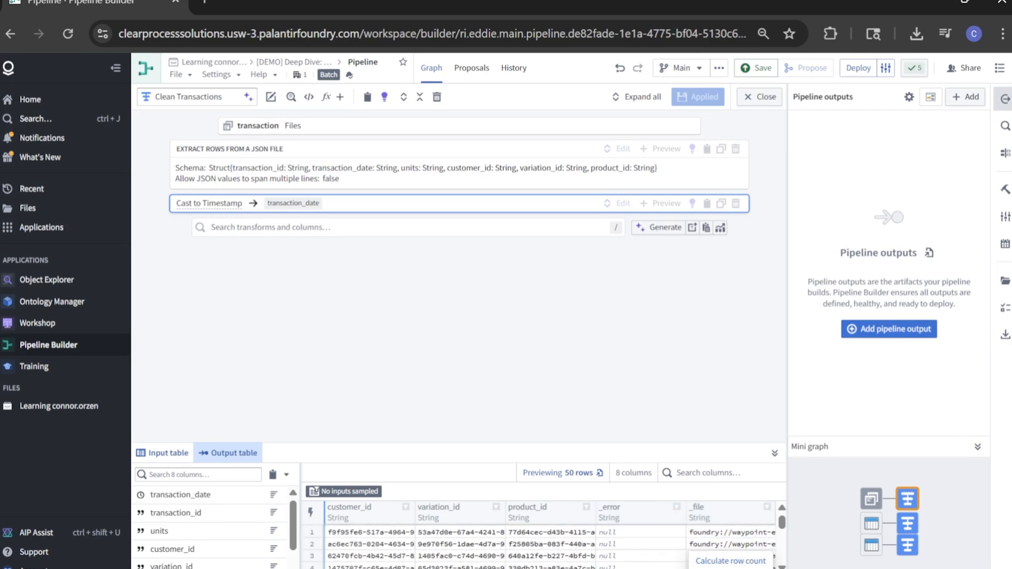
left_click(285, 227)
type("cast")
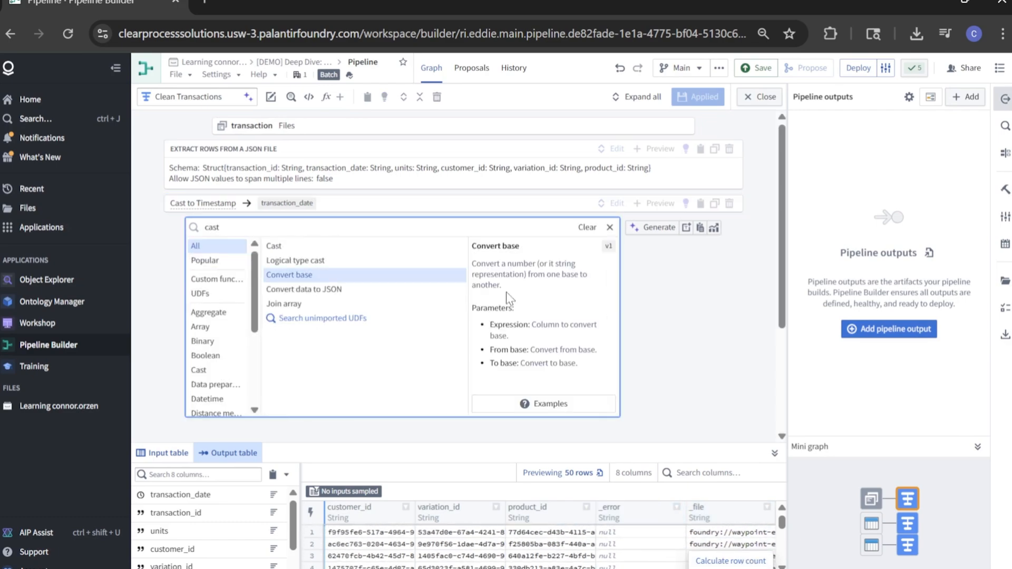
left_click(284, 247)
left_click(320, 274)
left_click(295, 417)
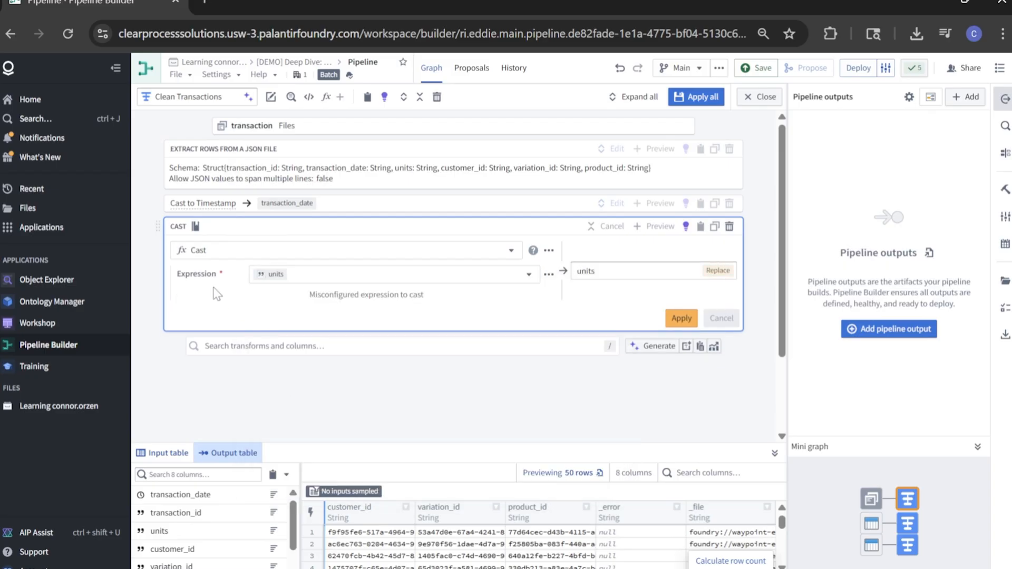
scroll(343, 337, "down", 2)
left_click(296, 286)
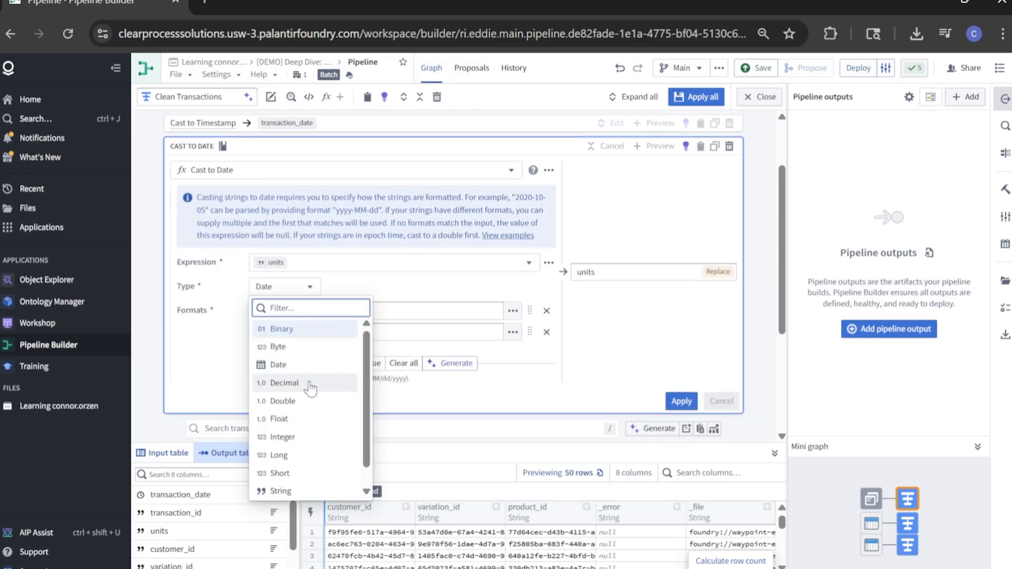
left_click(293, 403)
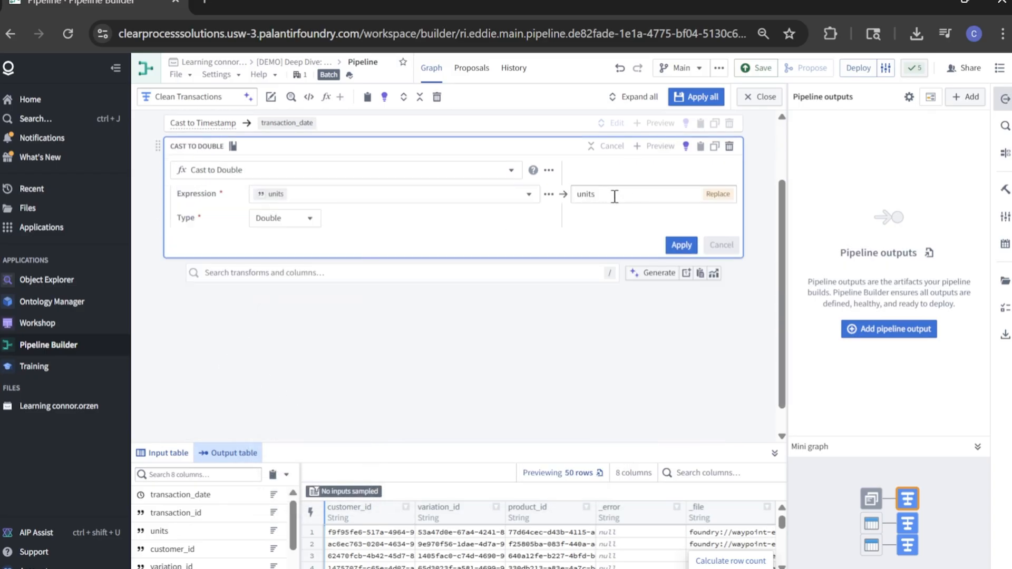
left_click(681, 244)
- Add a Drop columns transform that removes the _error and _file columns, and apply it
left_click(388, 245)
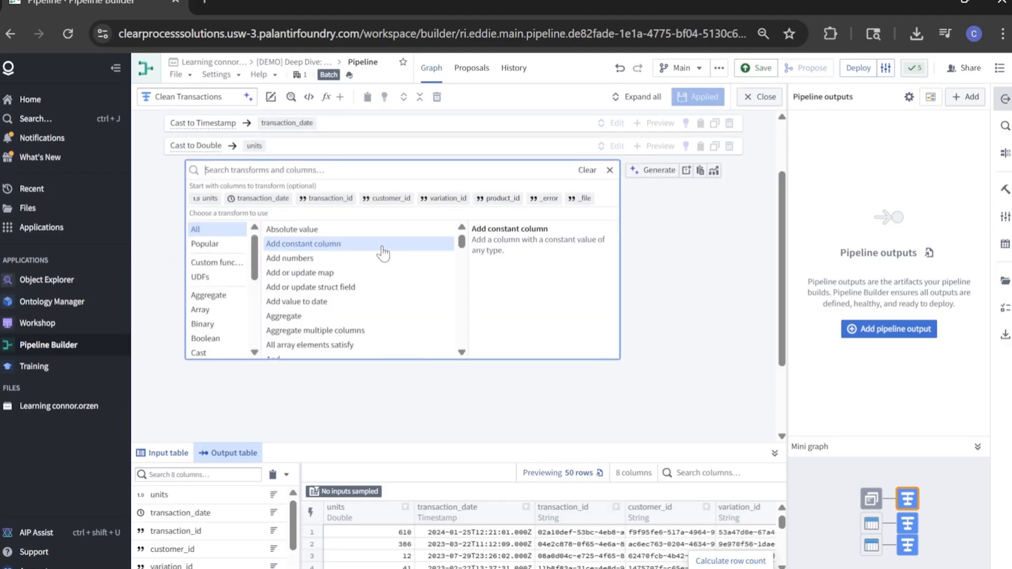
type("drop")
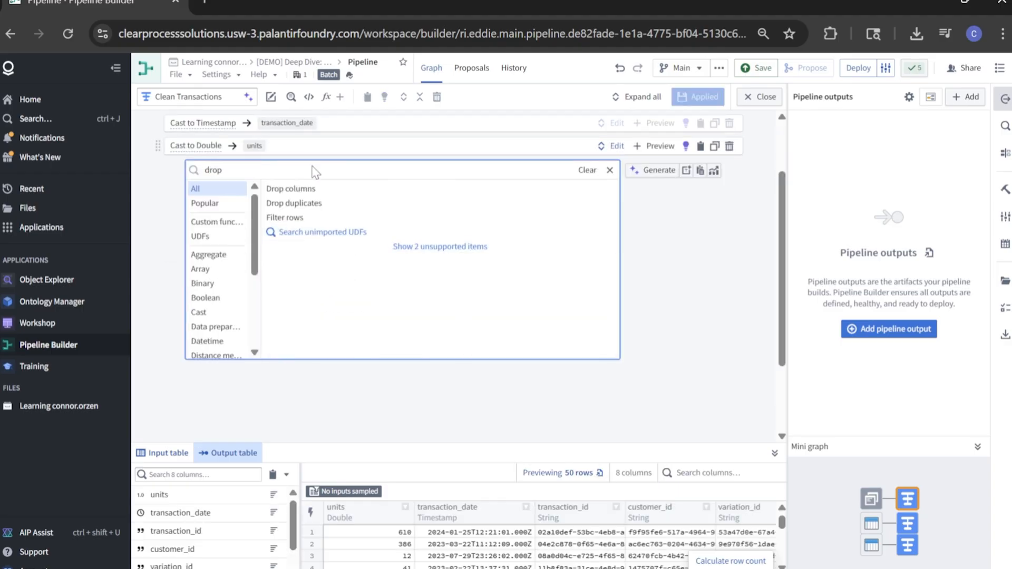
left_click(288, 189)
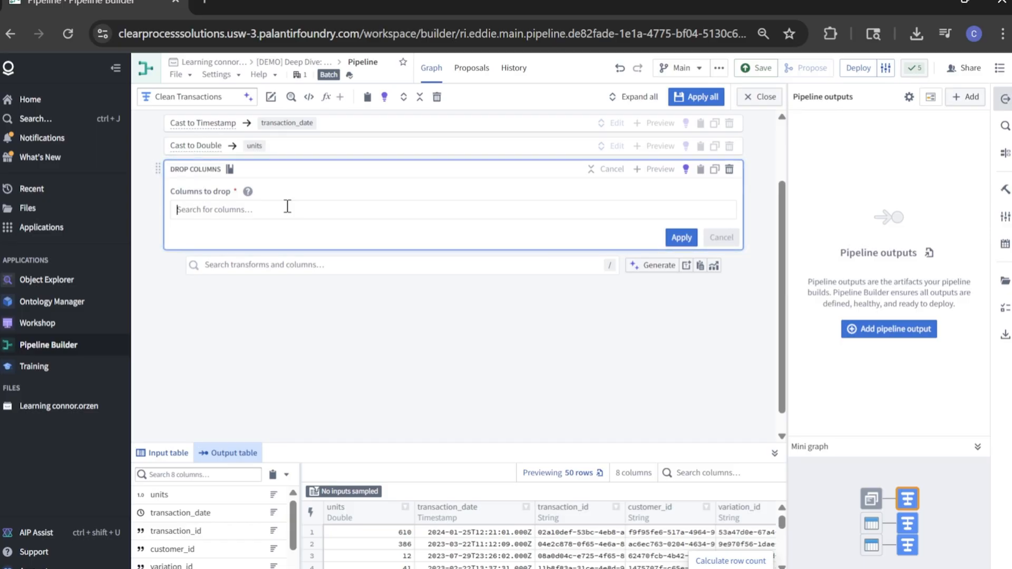
left_click(287, 207)
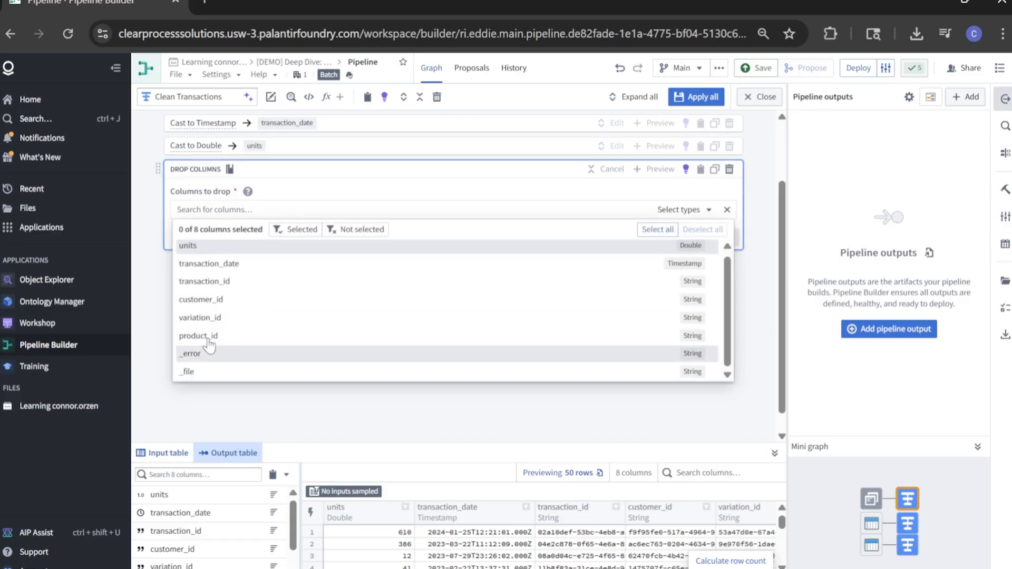
left_click(208, 353)
left_click(193, 372)
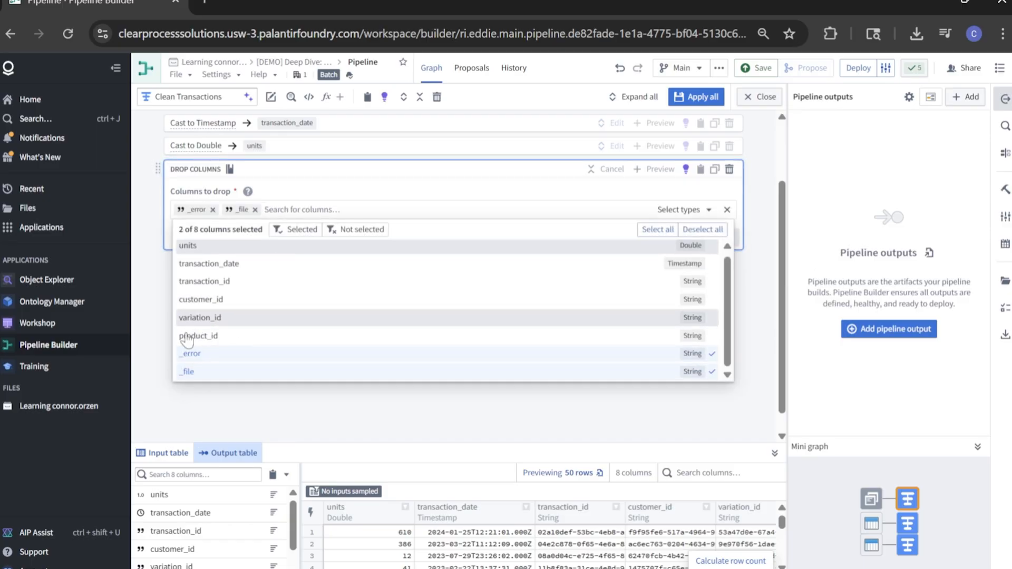
left_click(608, 188)
left_click(681, 237)
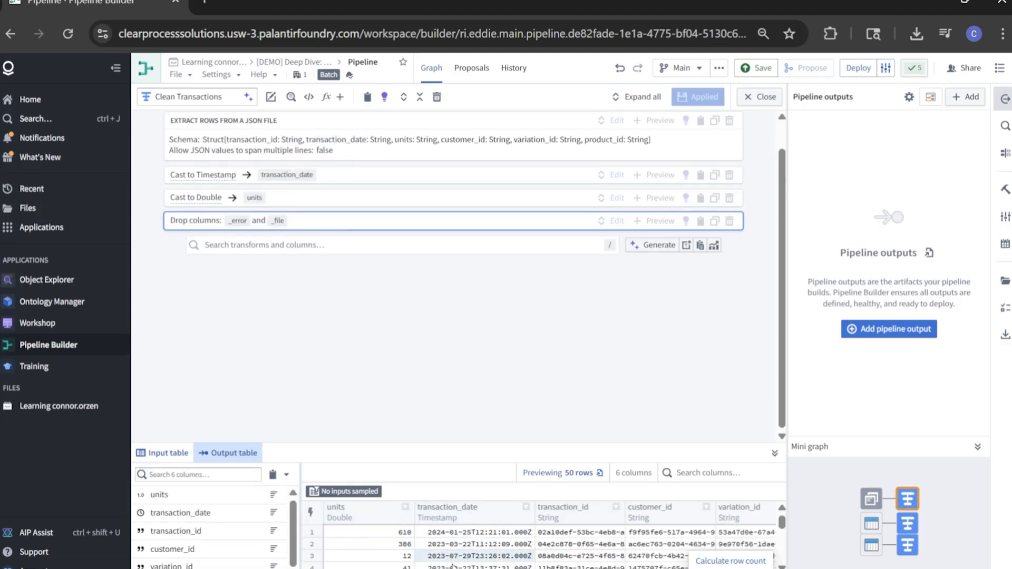
- Check the columns in the Clean Transactions output preview, save the pipeline and return to the graph
left_click(438, 568)
scroll(437, 568, "right", 1)
scroll(550, 537, "right", 2)
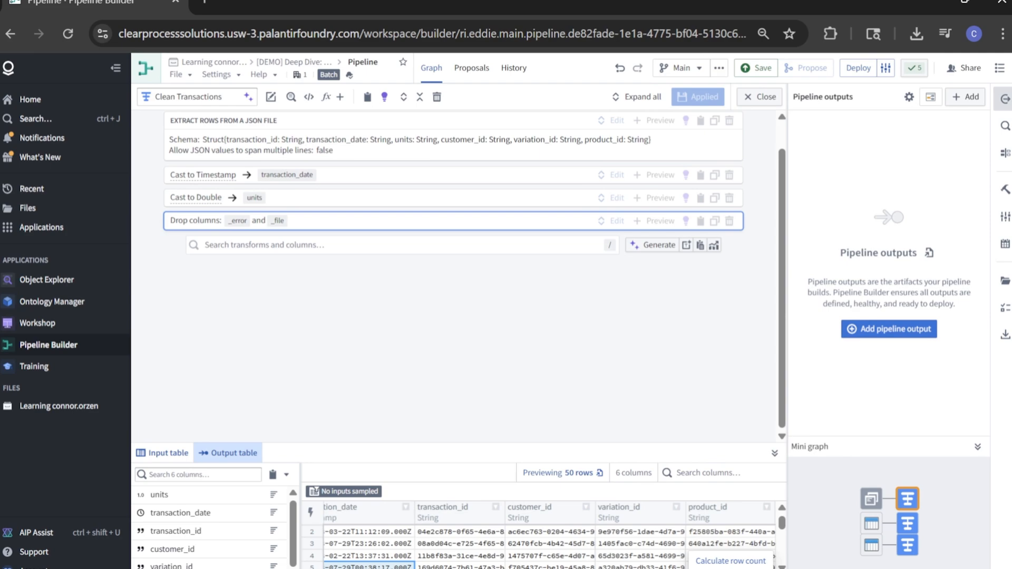
scroll(543, 543, "left", 3)
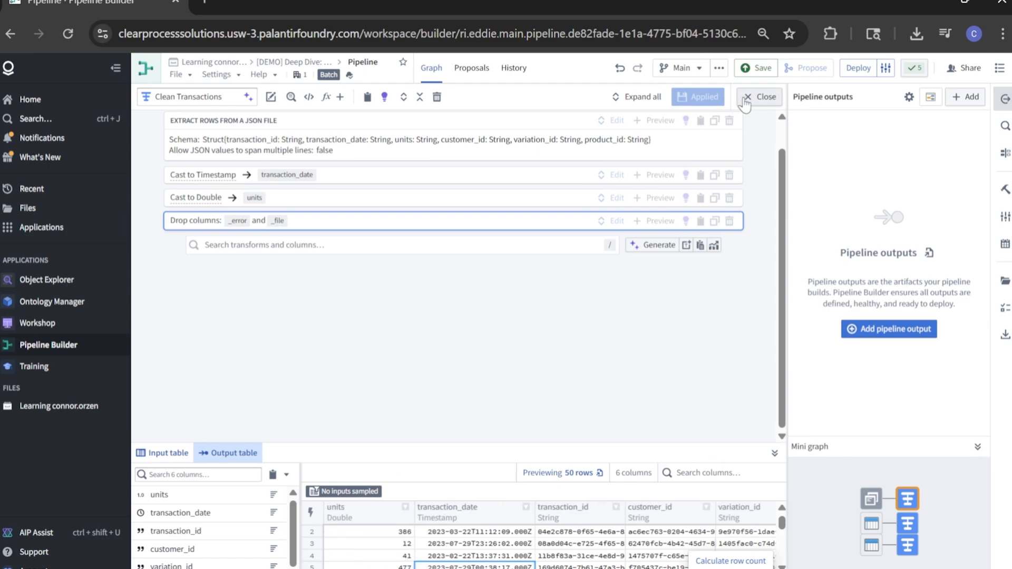
left_click(751, 70)
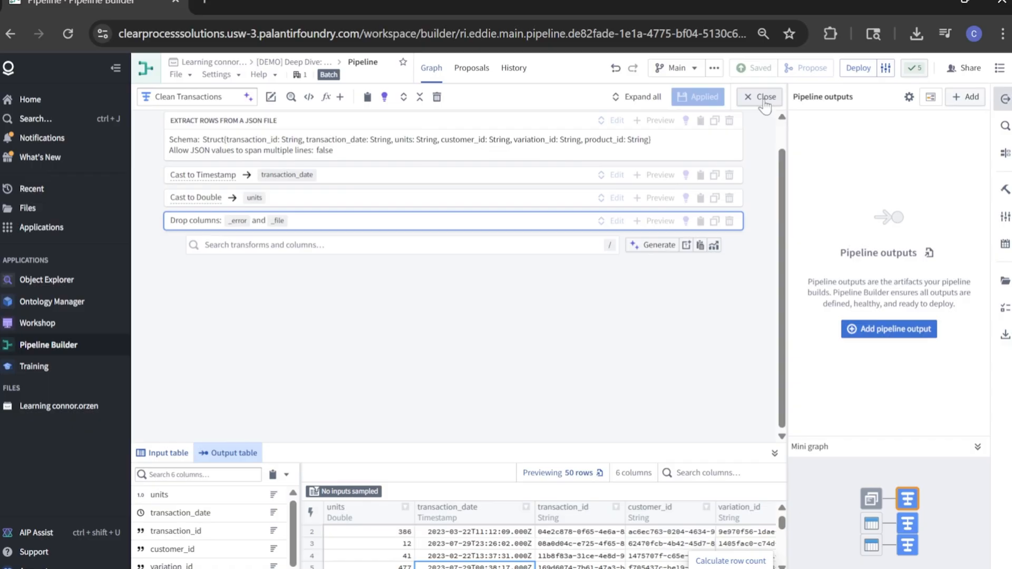
left_click(763, 97)
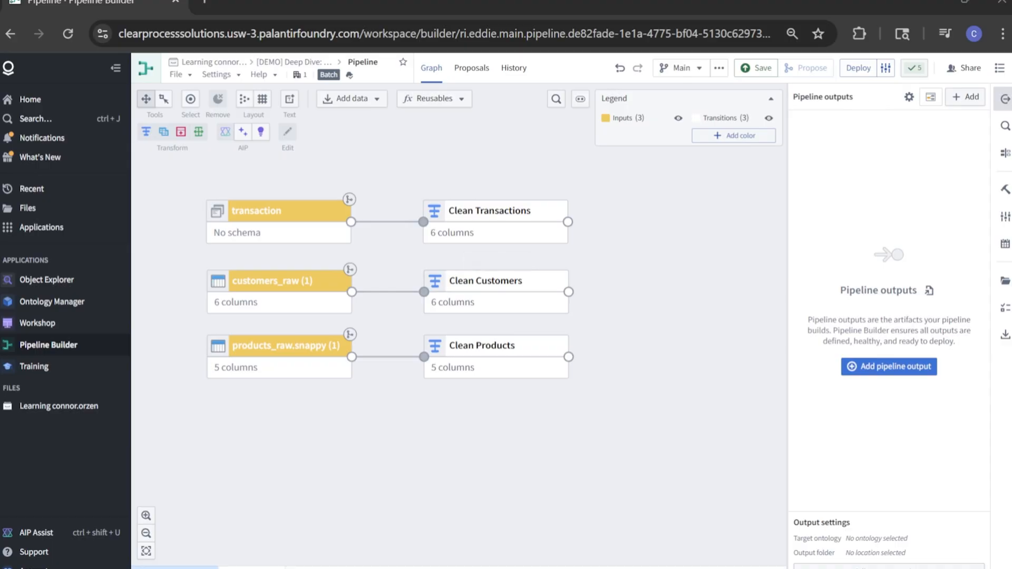
- Rearrange the graph so the products_raw.snappy (1) and Clean Products pair sits between the transaction row and the customers_raw (1) row
left_click(510, 356)
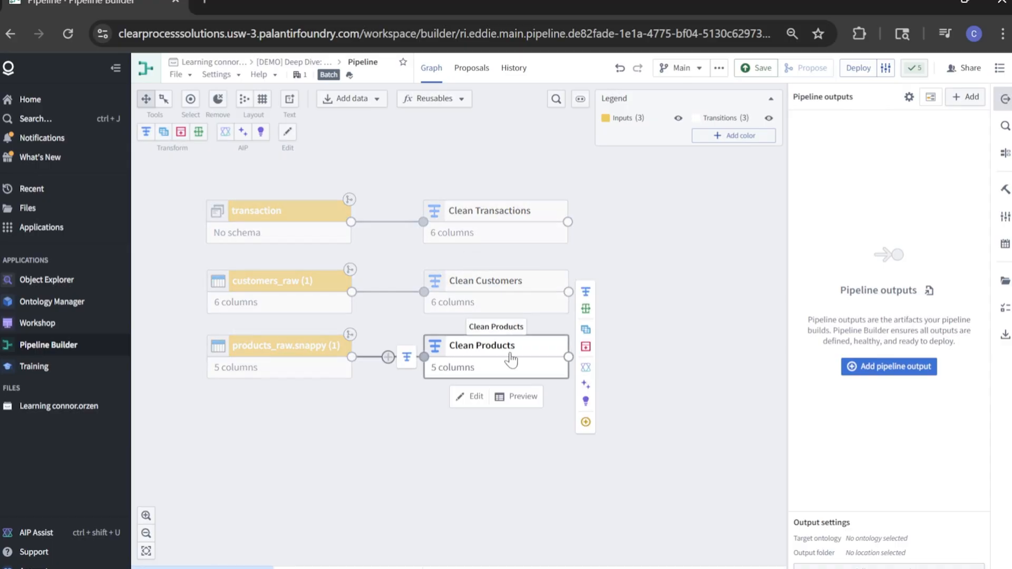
key("Escape")
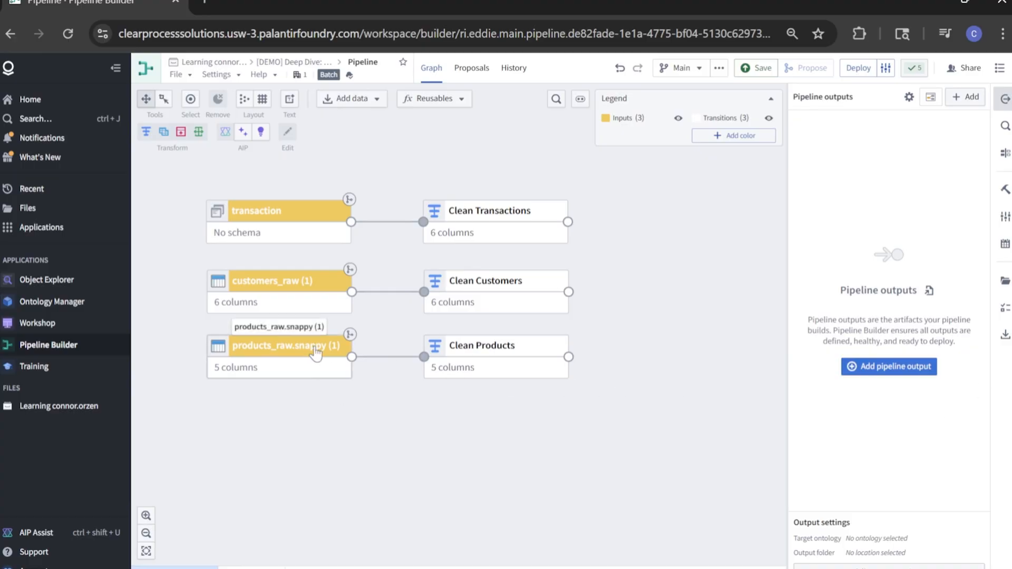
left_click(298, 350)
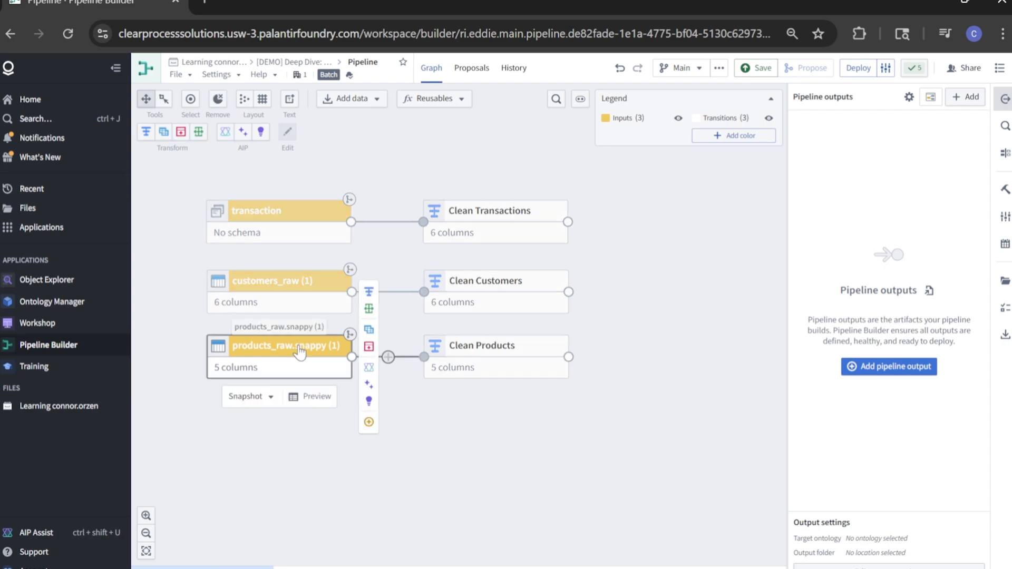
left_click(479, 352, "ctrl")
left_click_drag(532, 359, 543, 480)
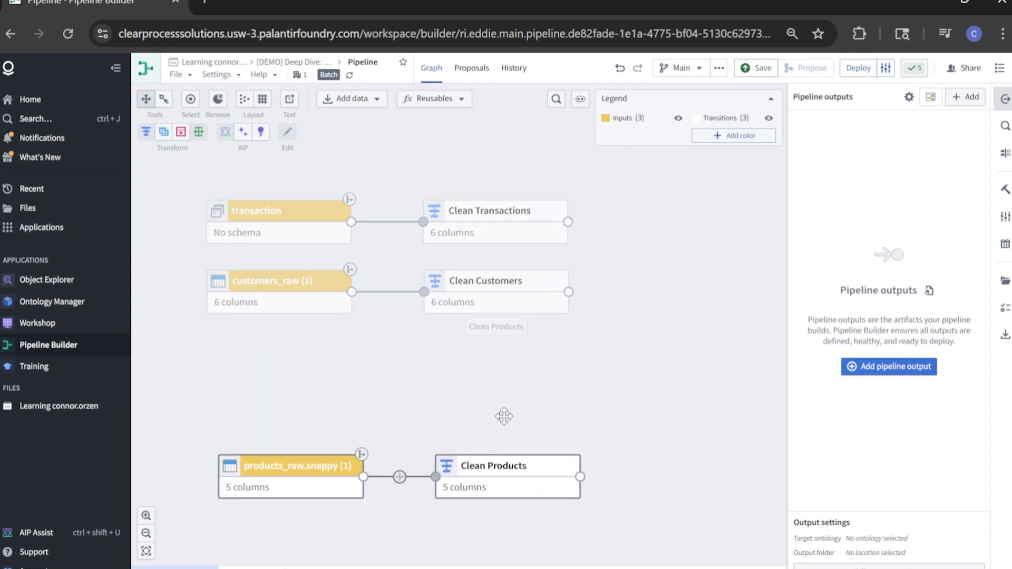
left_click(310, 305)
left_click(468, 304, "ctrl")
left_click_drag(468, 304, 469, 392)
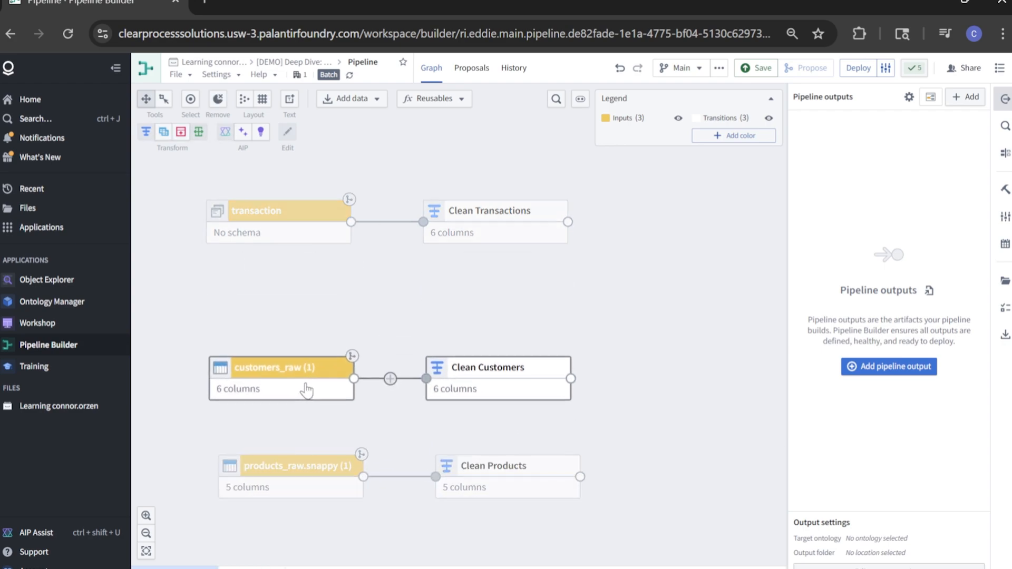
left_click(309, 469)
left_click(519, 462, "ctrl")
left_click_drag(519, 461, 509, 279)
left_click(617, 314)
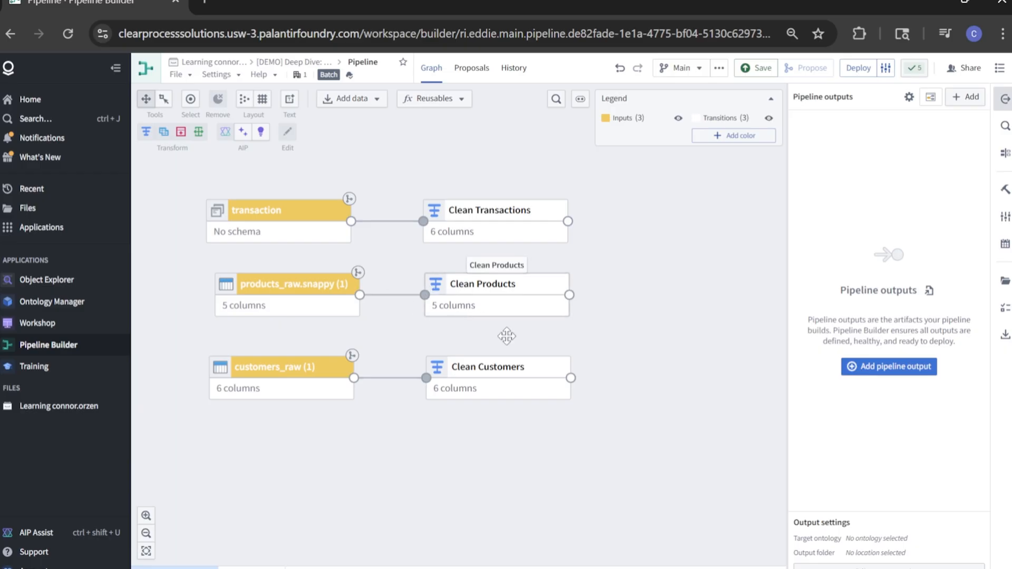
- Start a join with Clean Transactions as the left table and Clean Products as the right table
left_click(525, 236)
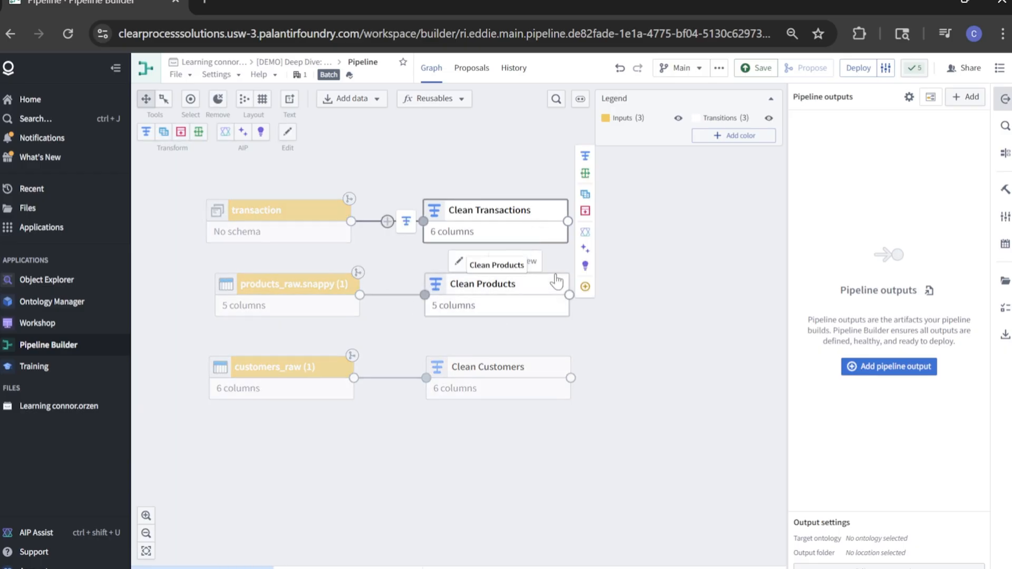
mouse_move(584, 200)
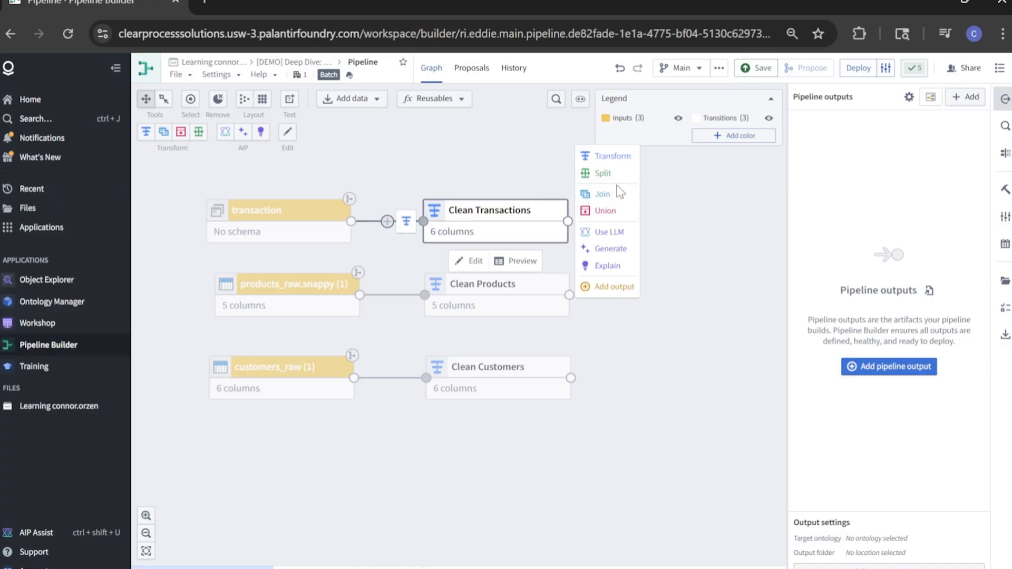
left_click(604, 195)
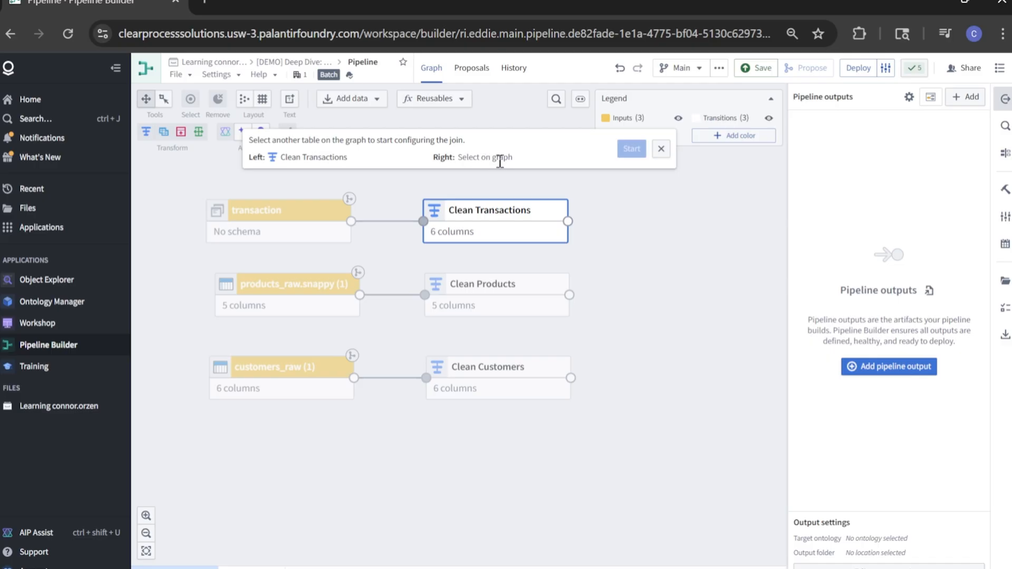
left_click(485, 310)
left_click(632, 149)
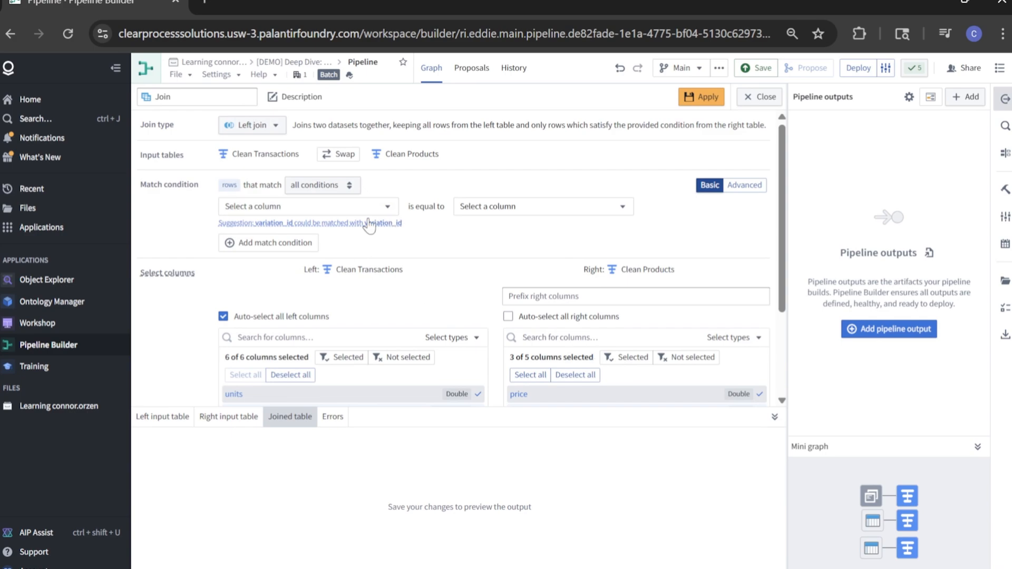
- Set the left join's match condition so product_id in Clean Transactions equals product_id in Clean Products
left_click(338, 210)
left_click(258, 339)
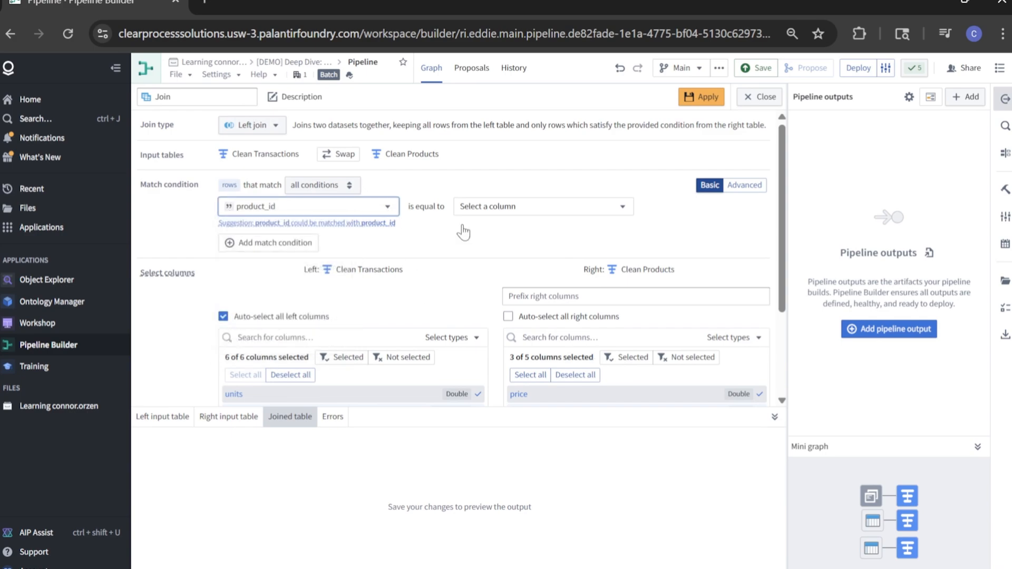
left_click(465, 207)
left_click(474, 323)
- Set the right columns' prefix to product_ and include product_variation_id among the selected right columns
scroll(463, 247, "down", 3)
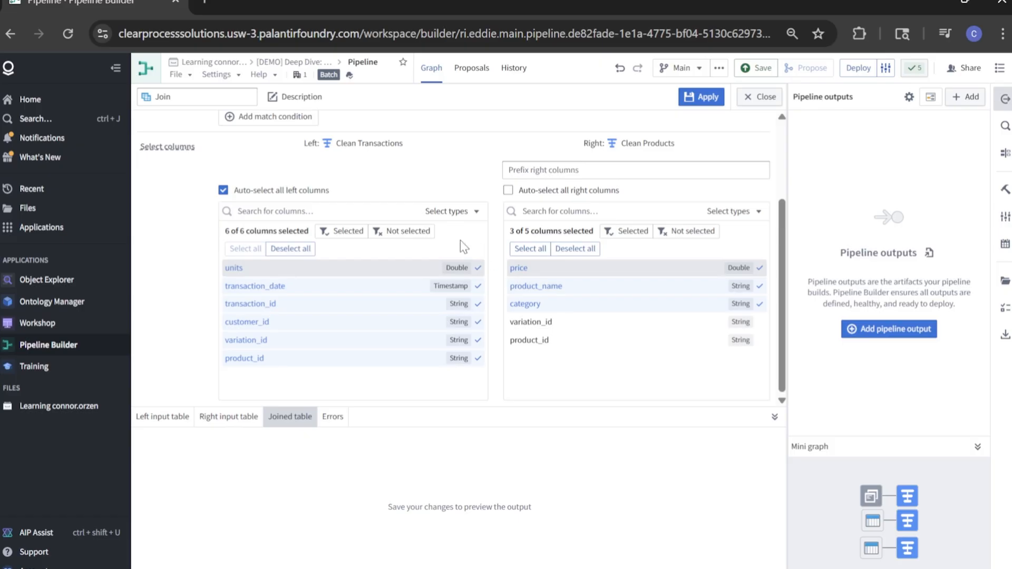
left_click(561, 171)
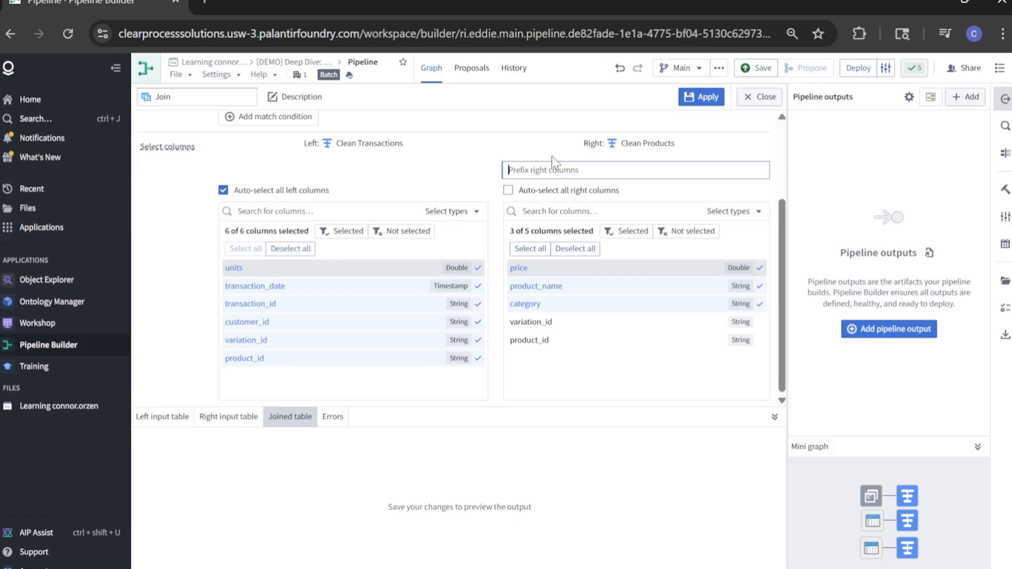
type("prudyct")
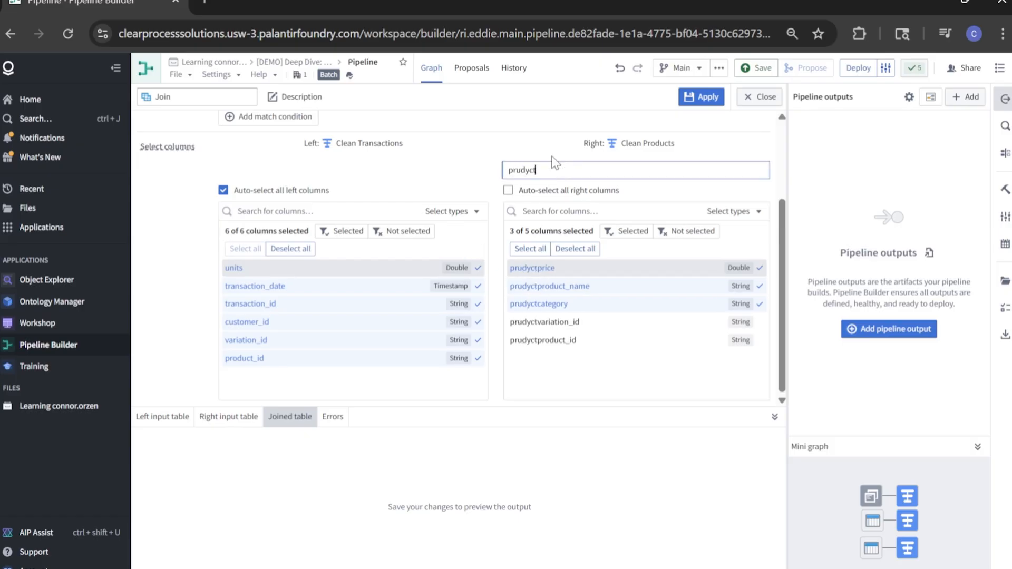
type("_")
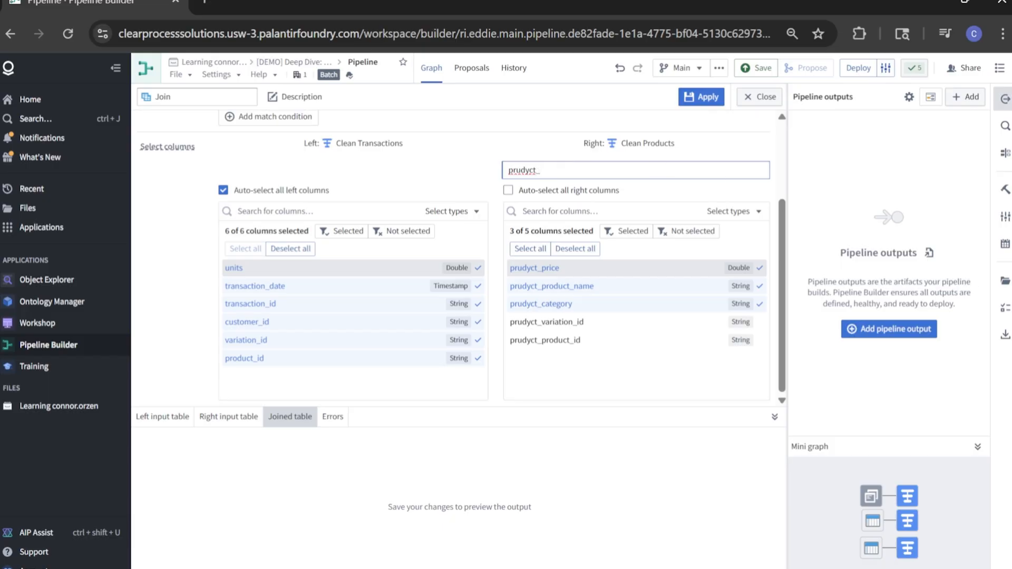
double_click(531, 176)
type("product")
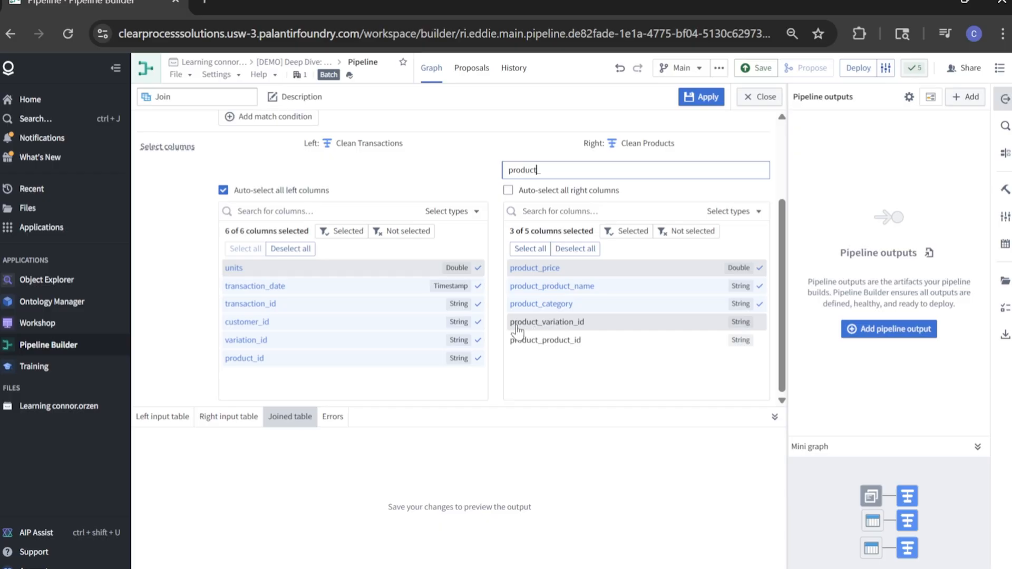
left_click(574, 327)
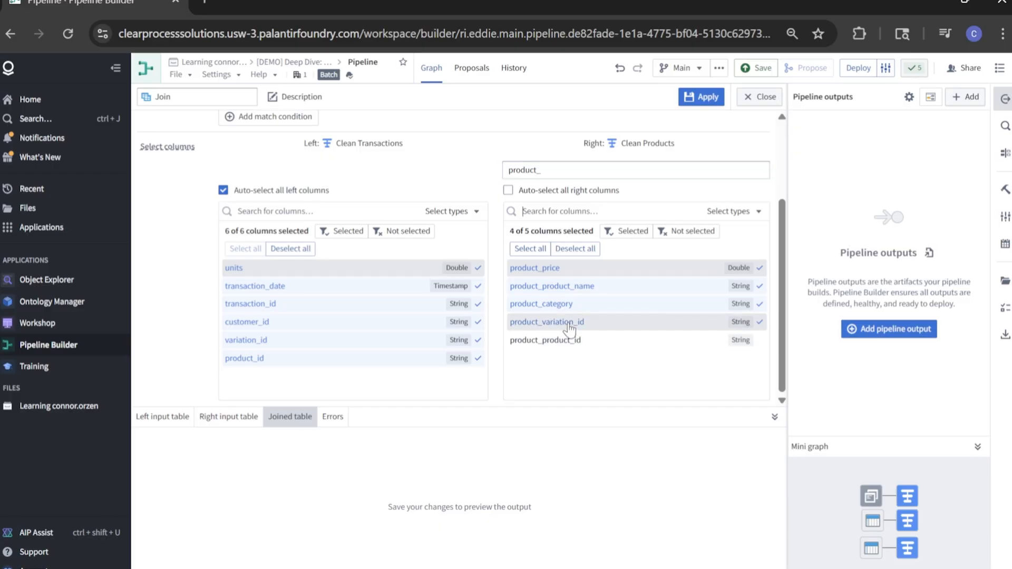
- Name the join Transactions | Products, apply it, then save the pipeline and return to the graph
left_click(201, 99)
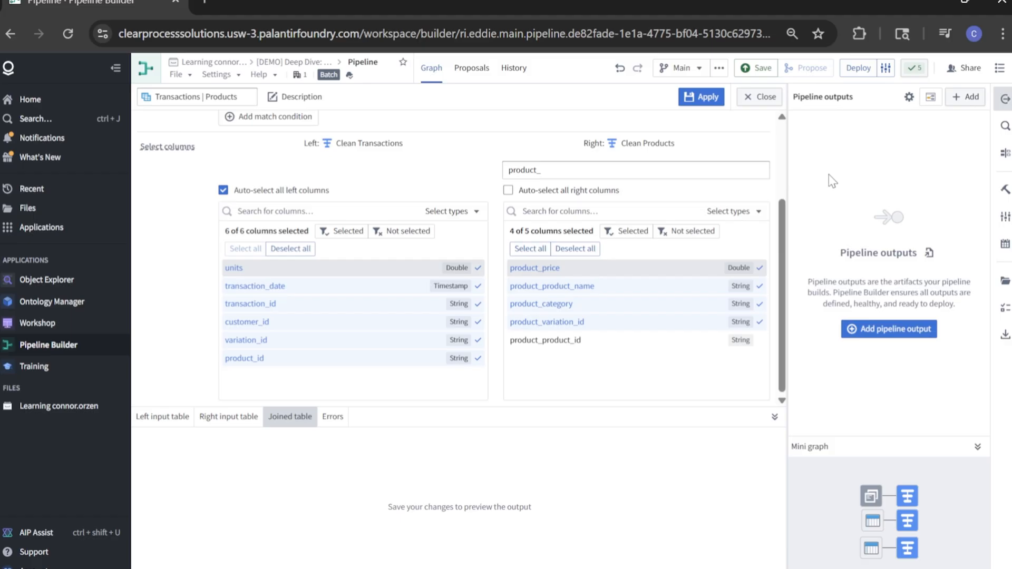
left_click(755, 68)
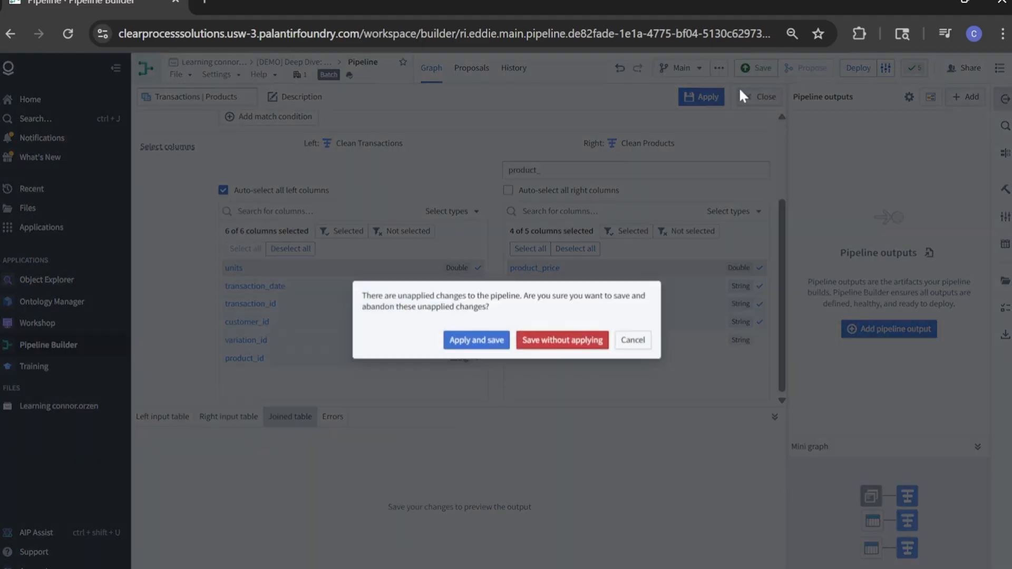
left_click(630, 340)
left_click(701, 97)
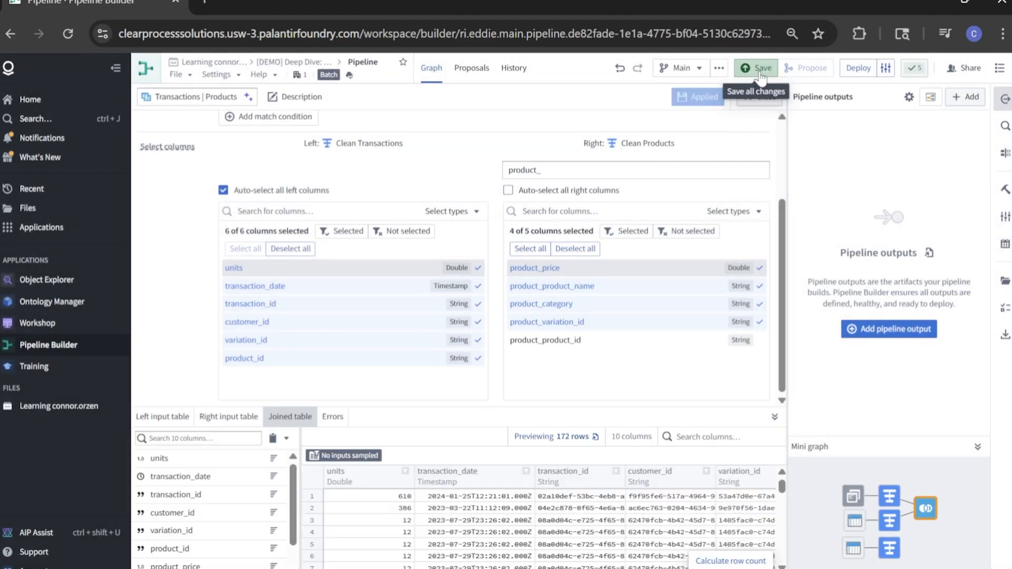
left_click(756, 68)
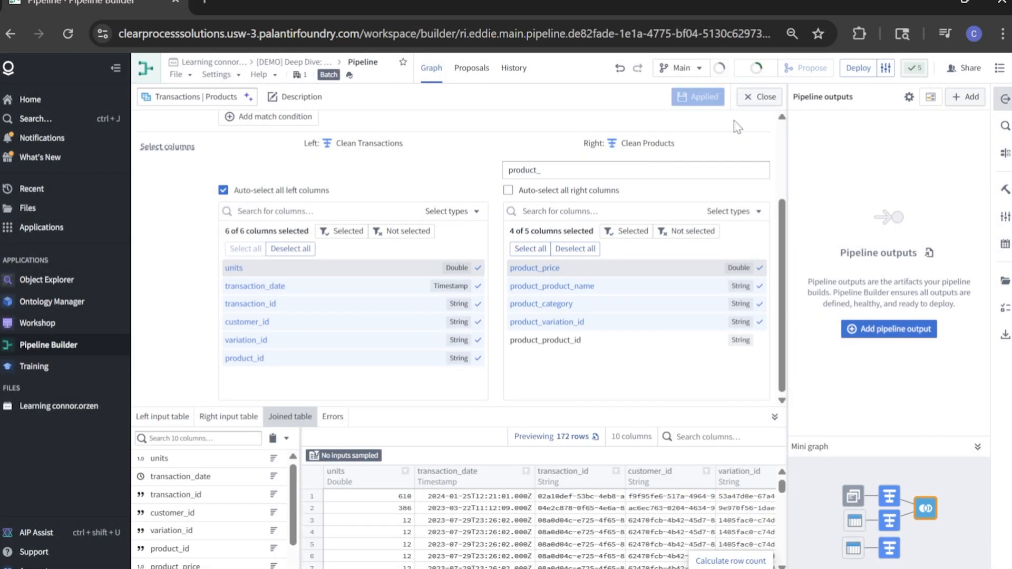
left_click(760, 97)
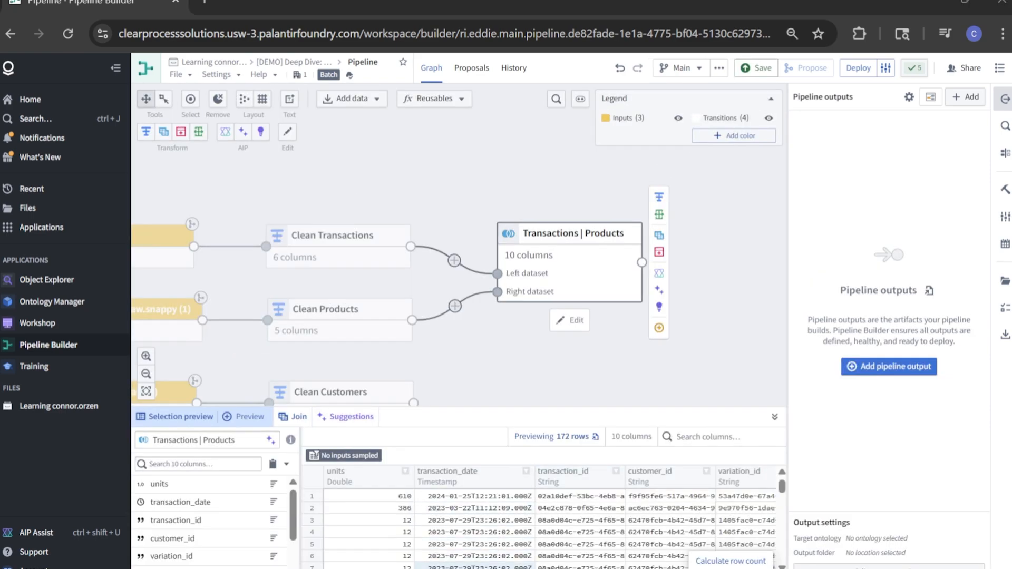
- Examine the joined columns in the Transactions | Products preview table
scroll(548, 520, "right", 3)
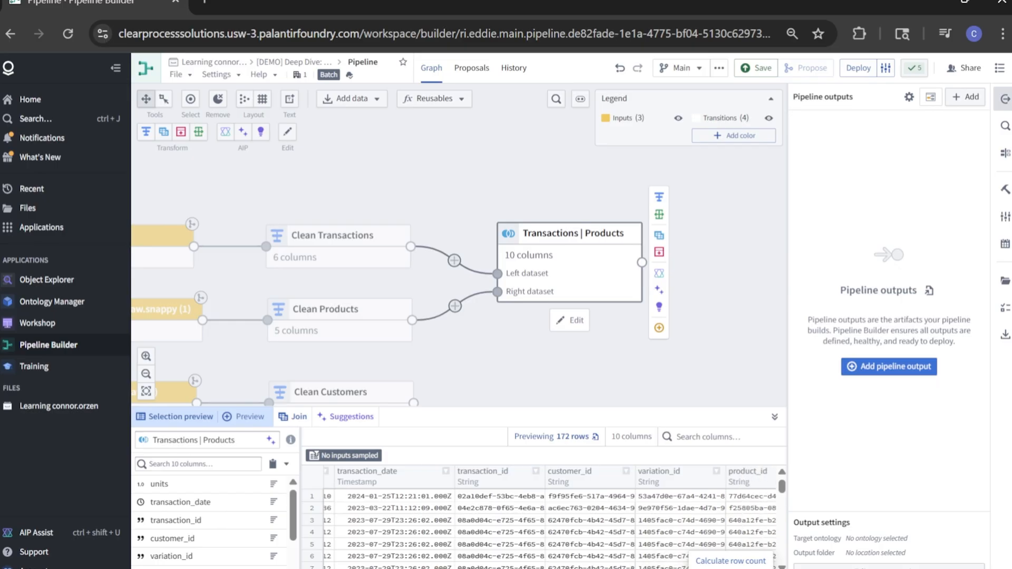
scroll(548, 520, "right", 5)
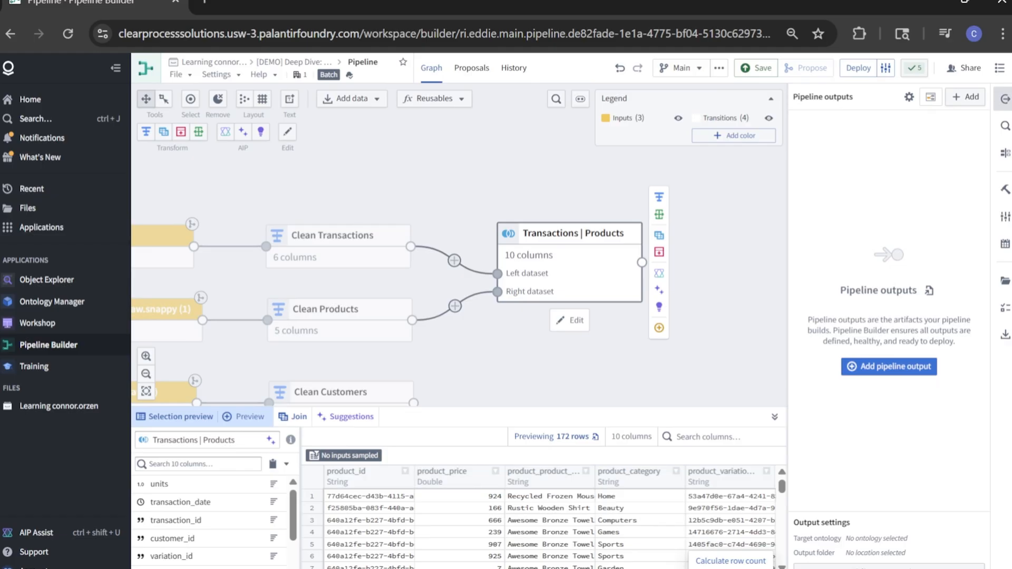
scroll(543, 520, "left", 5)
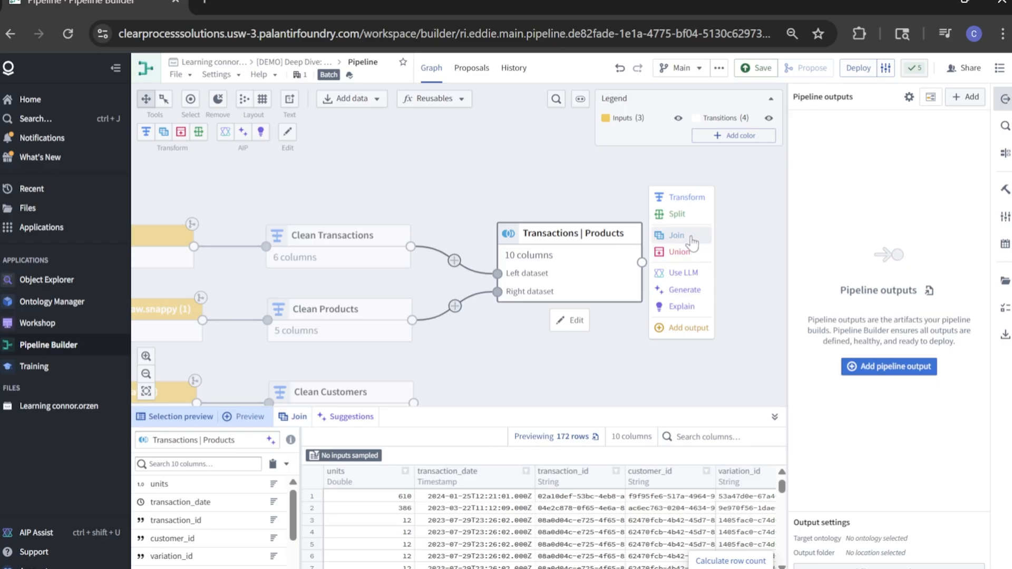
- Left-join Transactions | Products with Clean Customers, matching rows where customer_id equals customer_id
left_click(690, 241)
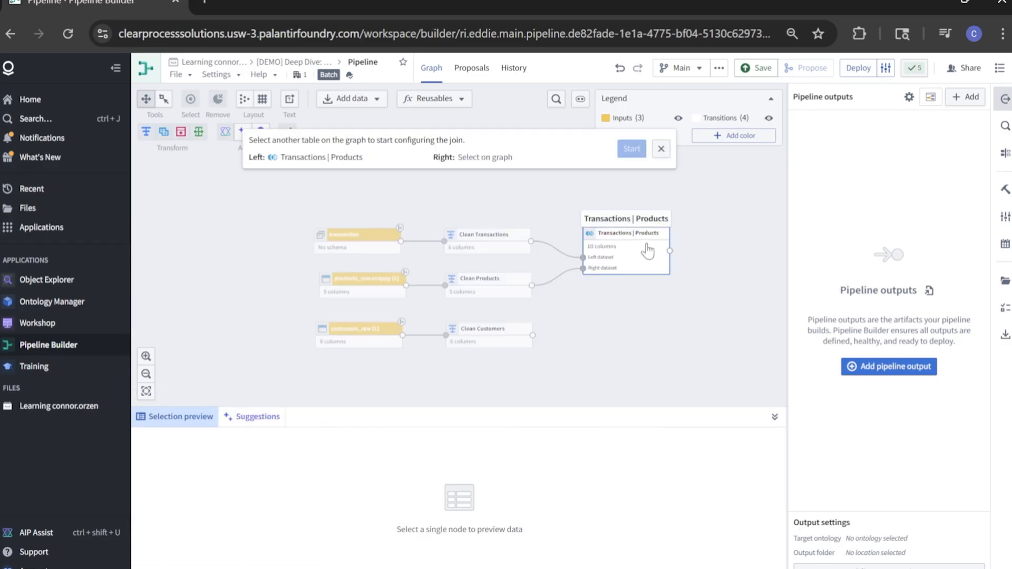
left_click(508, 336)
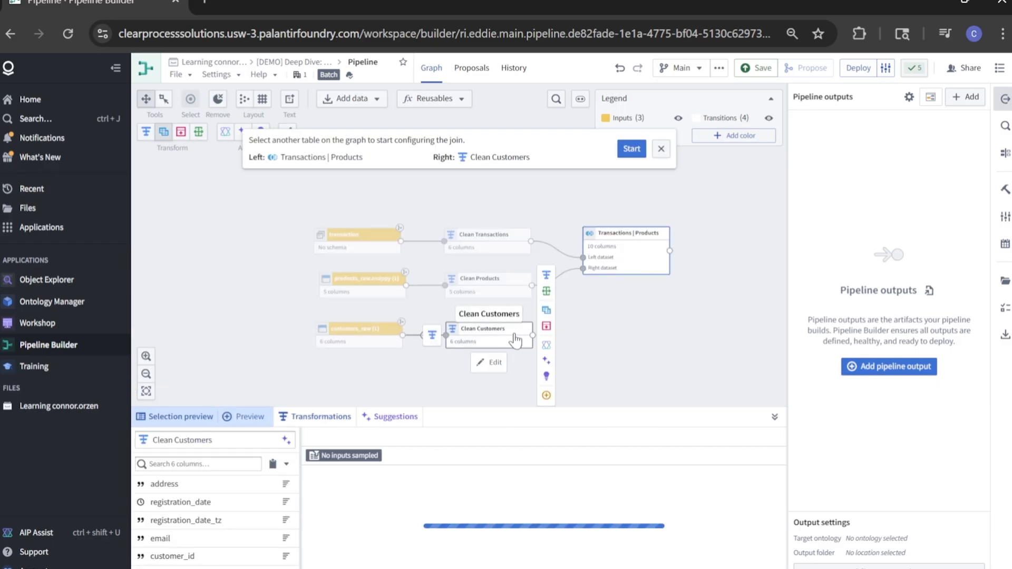
left_click(631, 149)
left_click(309, 206)
left_click(289, 309)
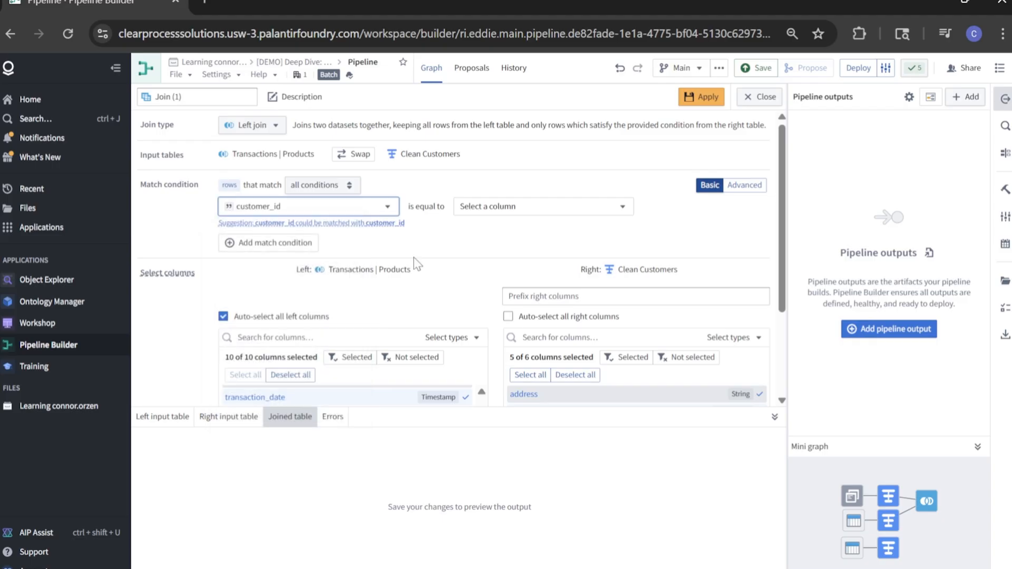
left_click(483, 211)
left_click(492, 263)
- Check the selected columns, apply the customers join, then save the pipeline and return to the graph
scroll(493, 264, "down", 2)
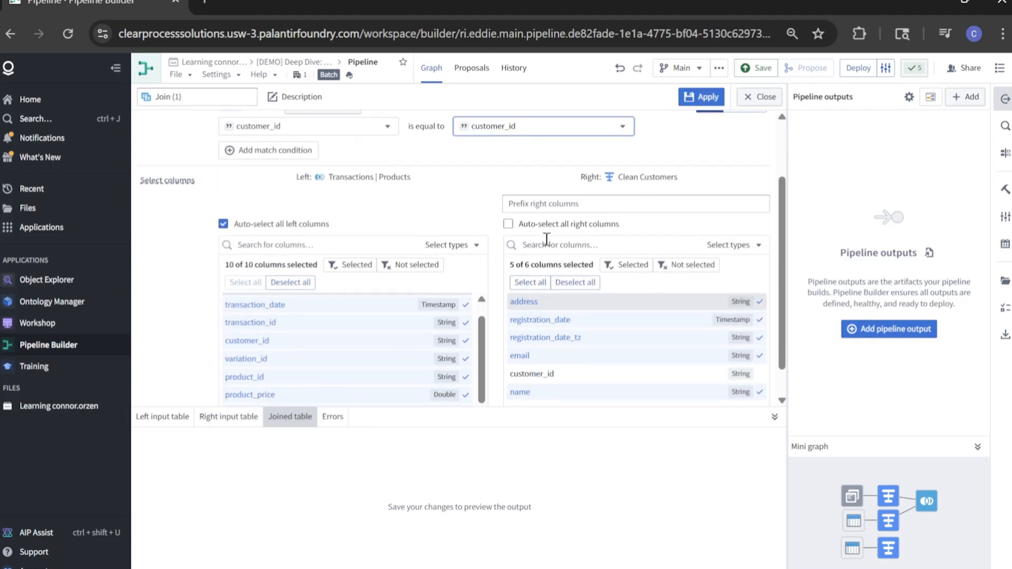
scroll(491, 201, "down", 1)
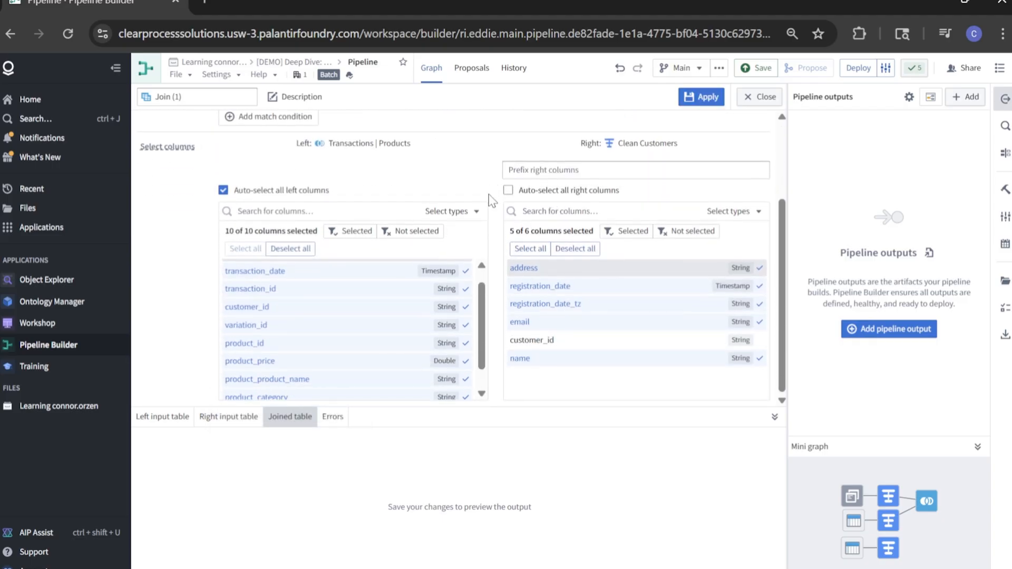
scroll(489, 203, "up", 2)
scroll(475, 244, "down", 2)
left_click(704, 98)
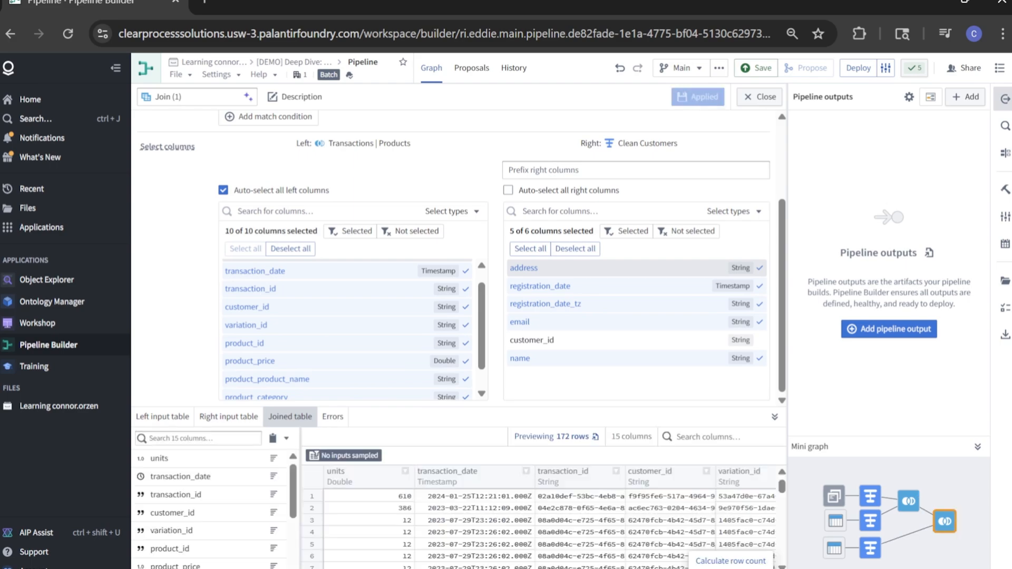
scroll(543, 516, "right", 15)
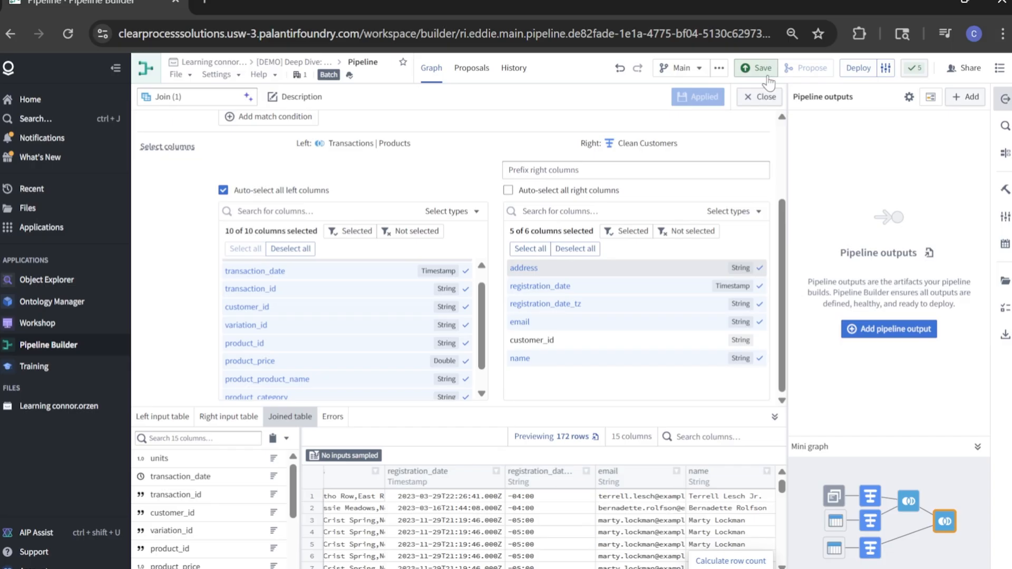
left_click(756, 67)
left_click(765, 97)
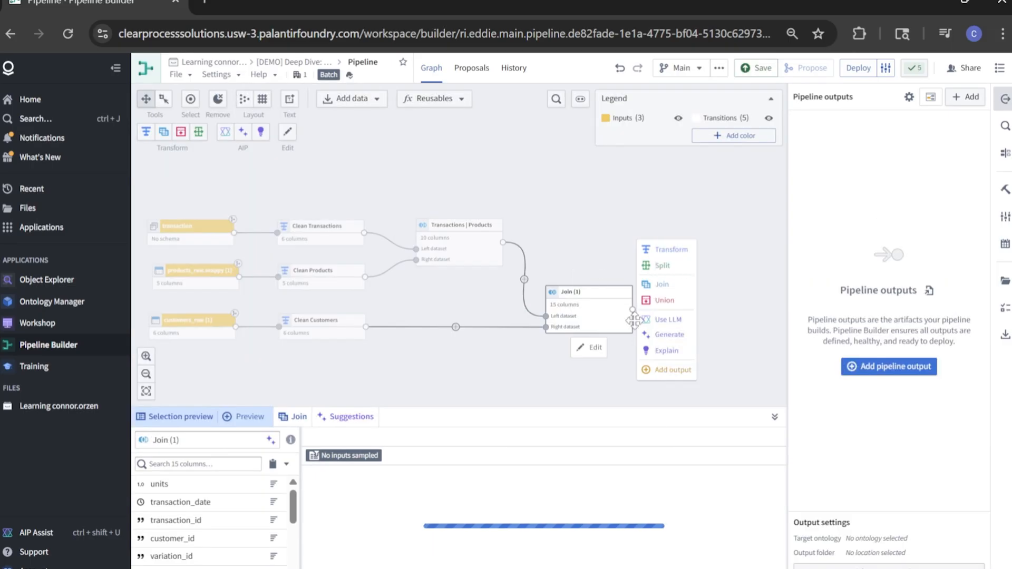
- Rename the new join node as Transactions | Products | Customers
right_click(566, 299)
mouse_move(626, 333)
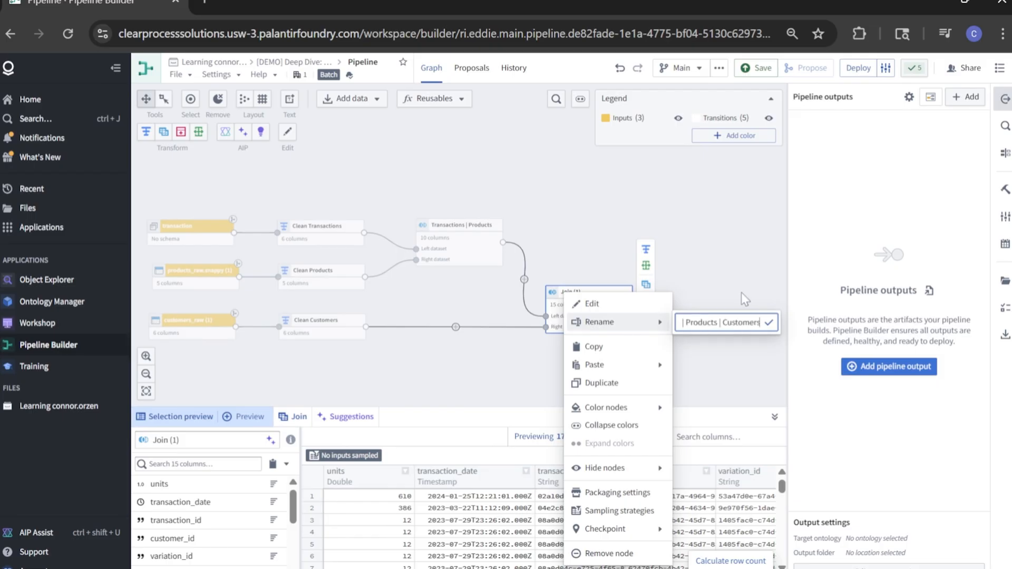
left_click(766, 322)
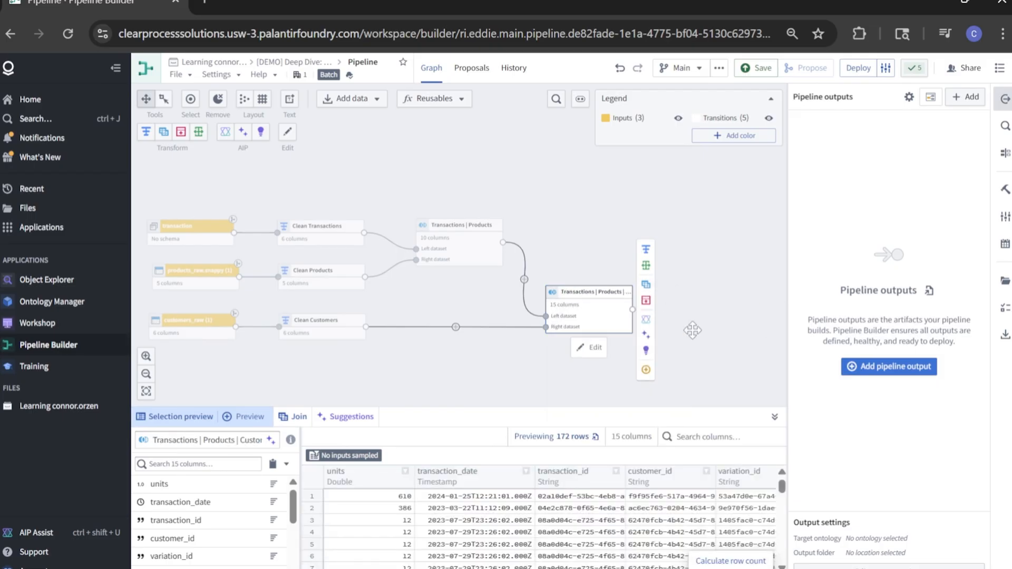
left_click(570, 200)
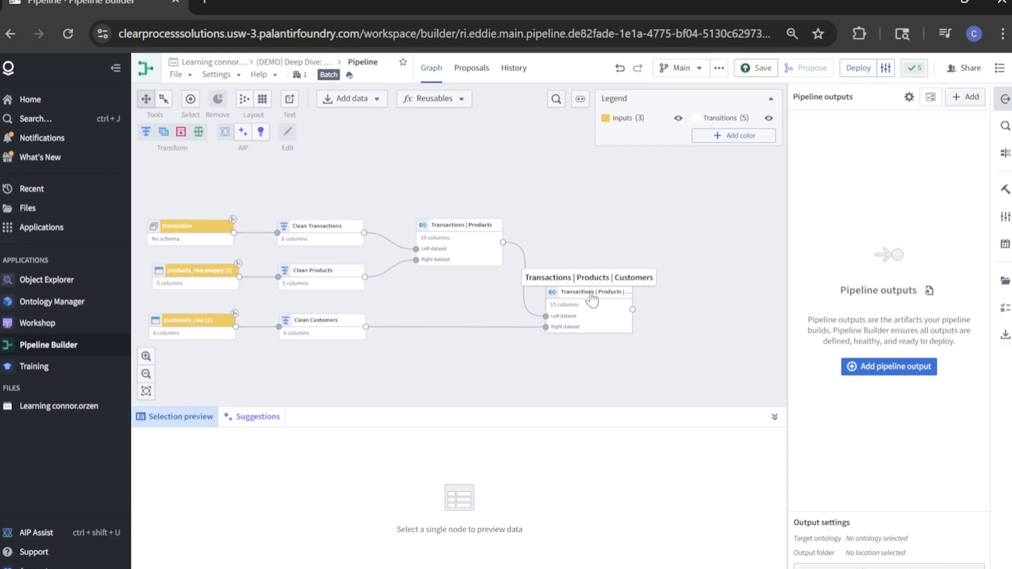
- Add a new dataset output to the Transactions | Products join and name it Transactions | Products
left_click(496, 237)
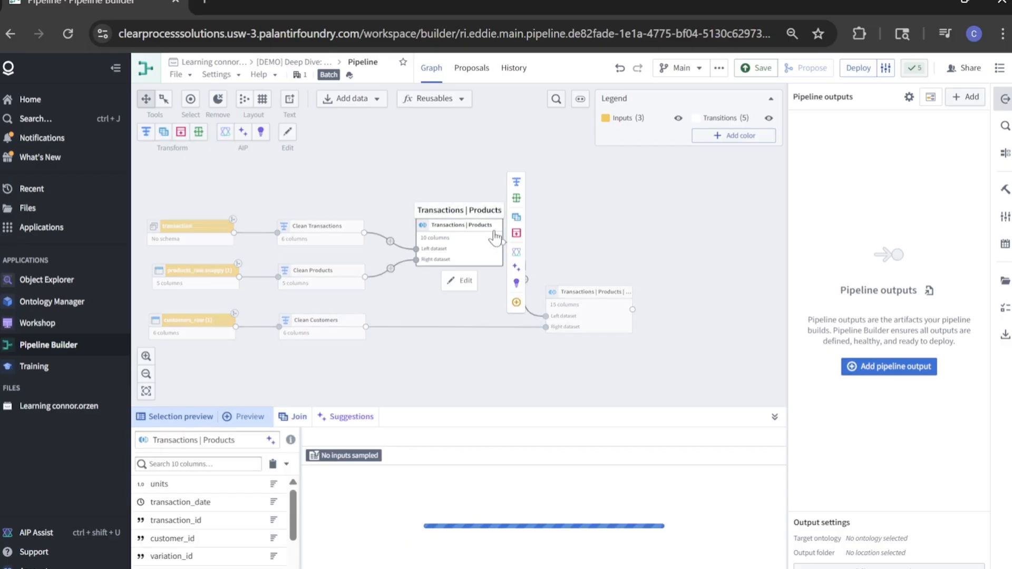
left_click(538, 304)
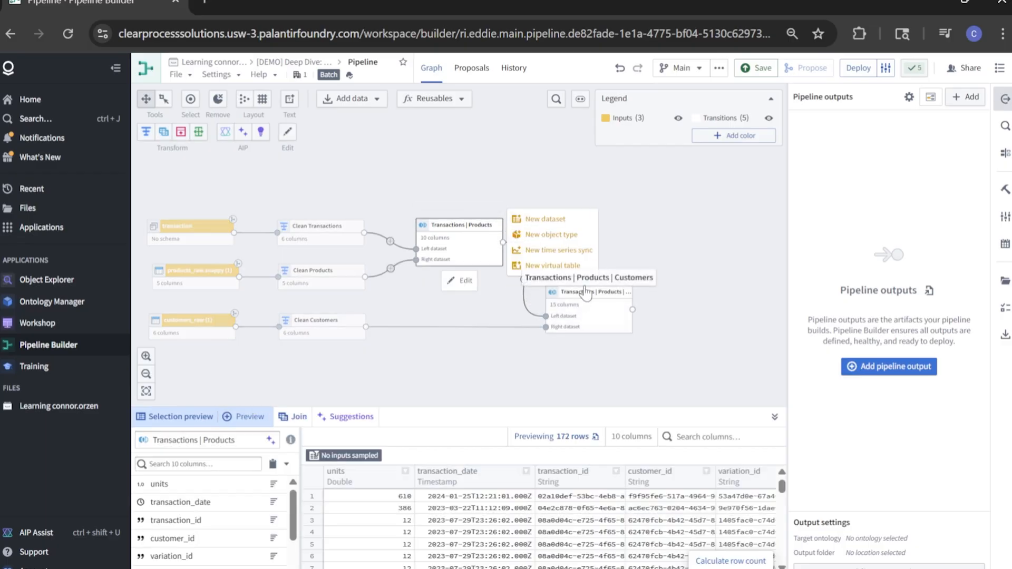
left_click(554, 228)
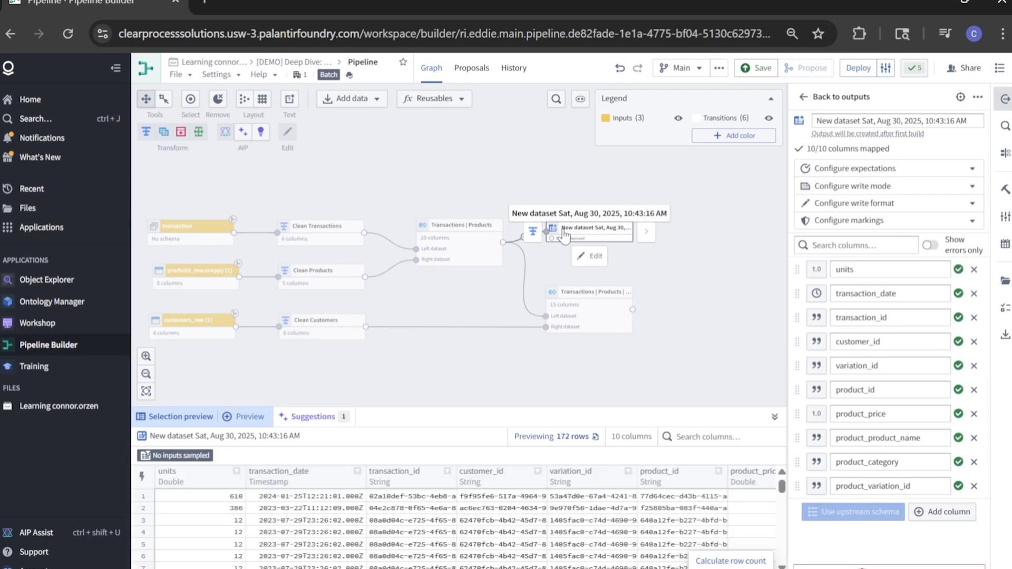
left_click(906, 122)
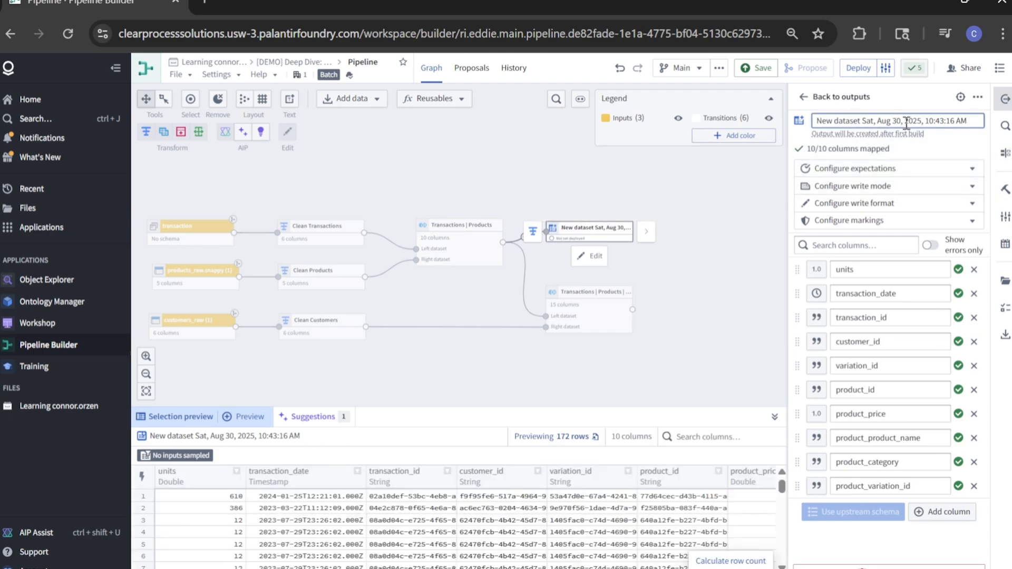
key("ctrl+a")
type("Transactions | Products | Customers")
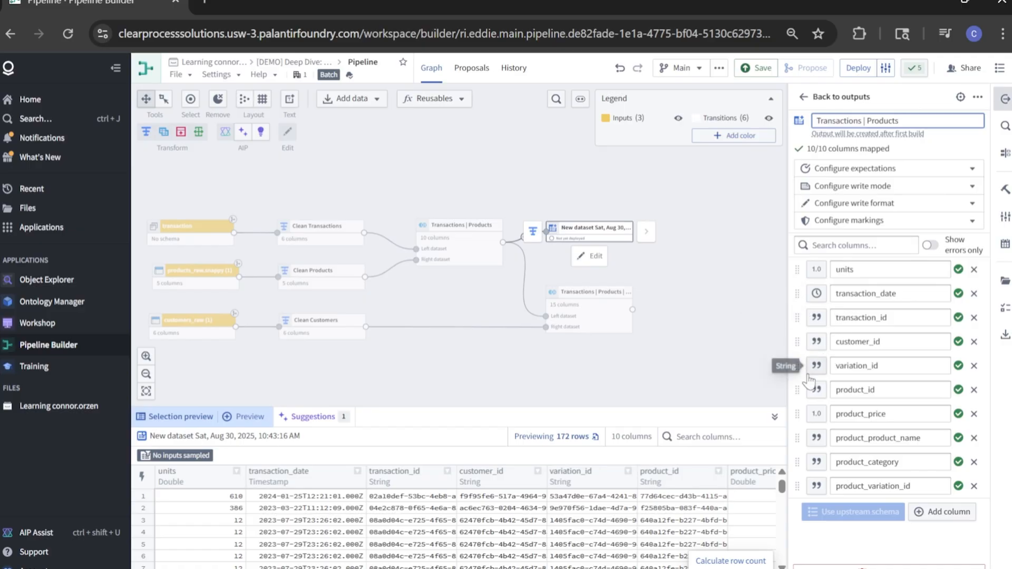
- Reorder the output dataset's columns to start with customer_id, product_id and transaction_id
left_click_drag(801, 344, 801, 274)
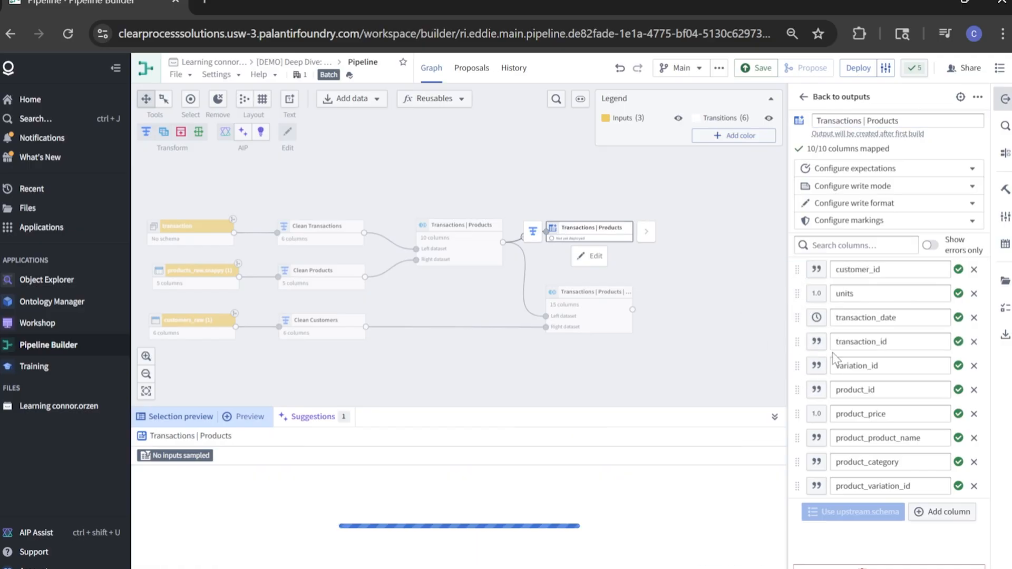
left_click_drag(797, 389, 799, 296)
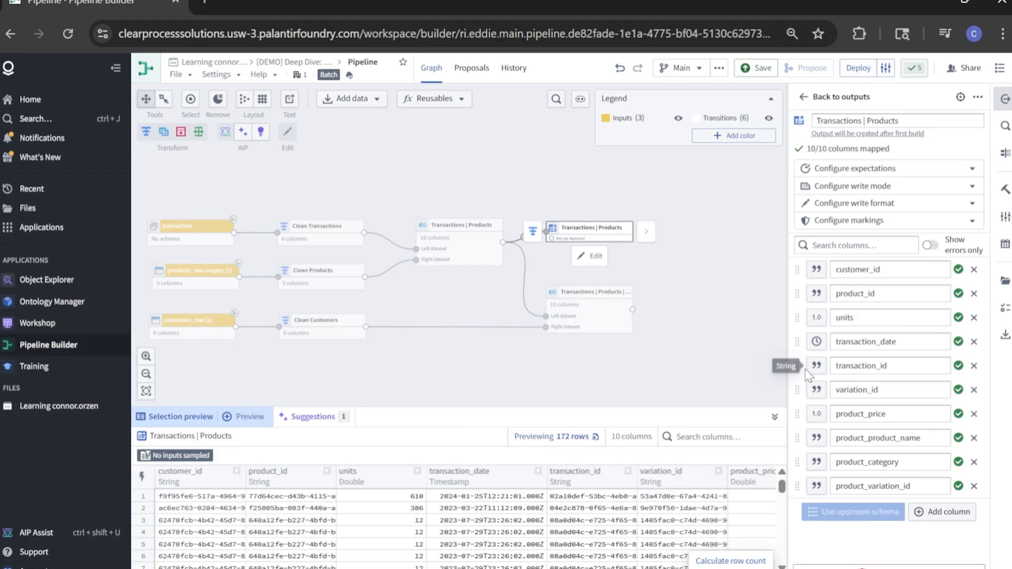
left_click_drag(802, 363, 815, 316)
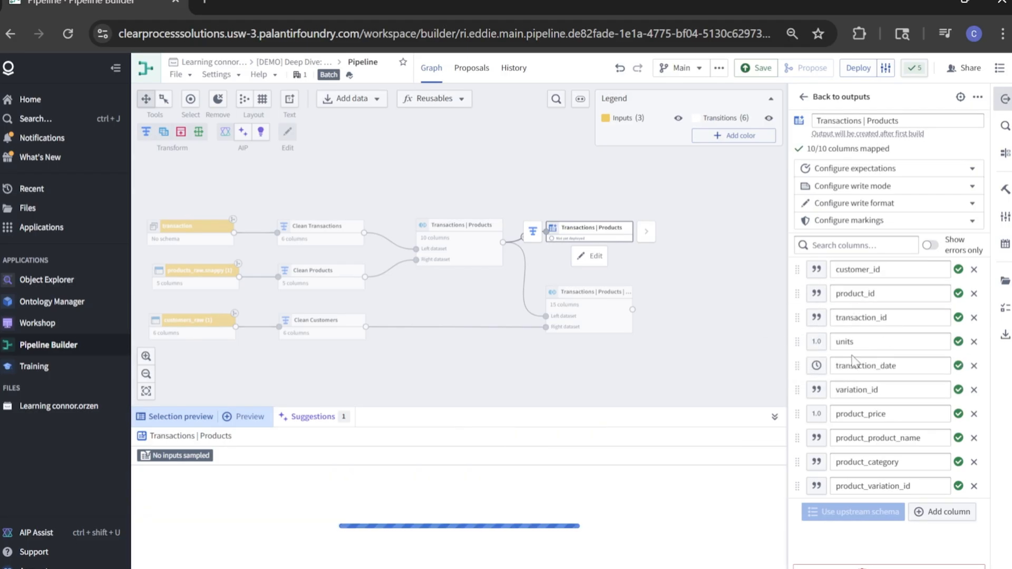
- Move the Transactions | Products output node farther from its join on the graph and save the pipeline
left_click_drag(611, 232, 730, 231)
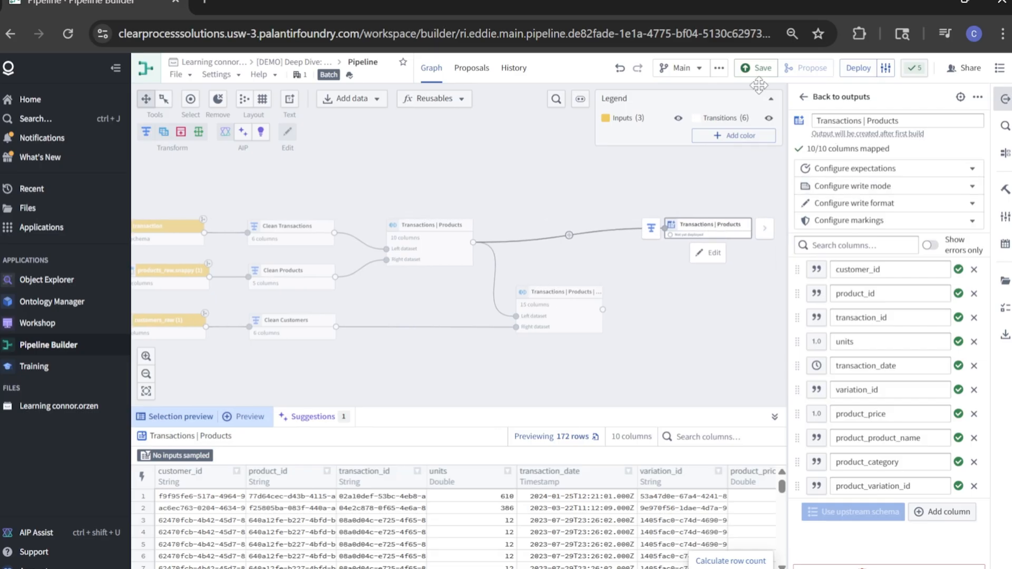
left_click(757, 68)
- Review the three-table join's preview and add a new dataset output to it named Transactions | Products | Customers
left_click(549, 312)
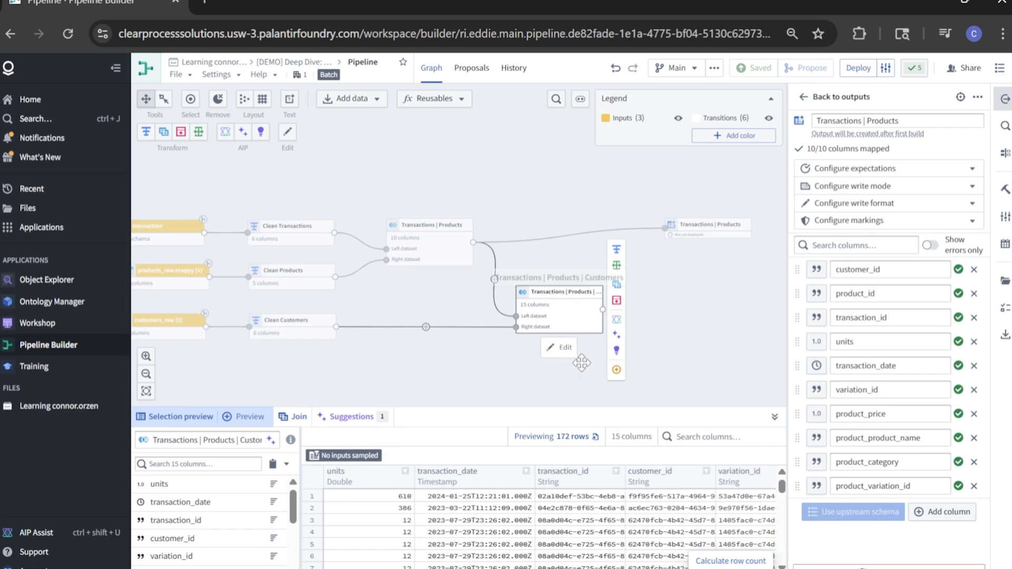
scroll(416, 551, "right", 15)
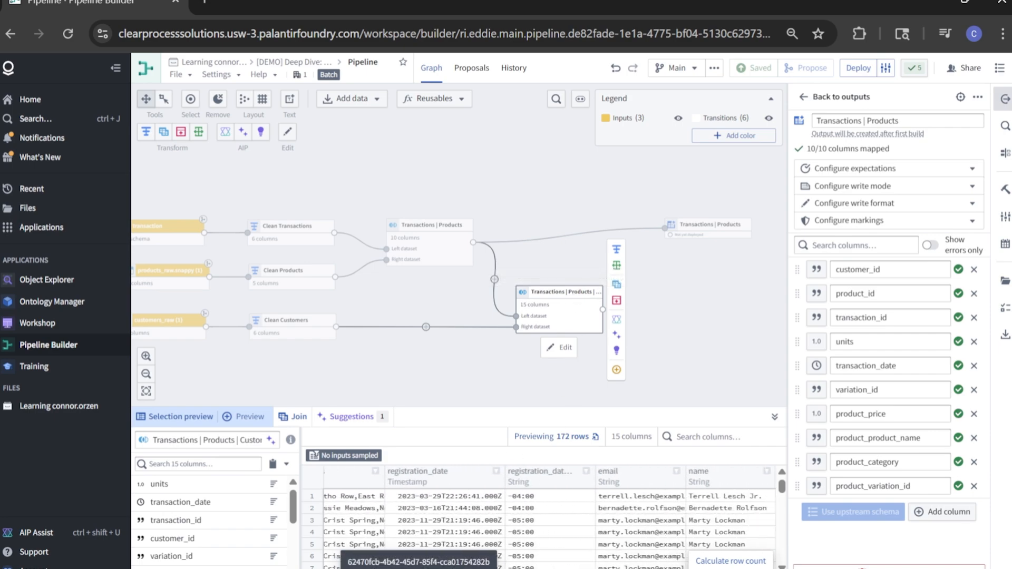
scroll(417, 551, "left", 15)
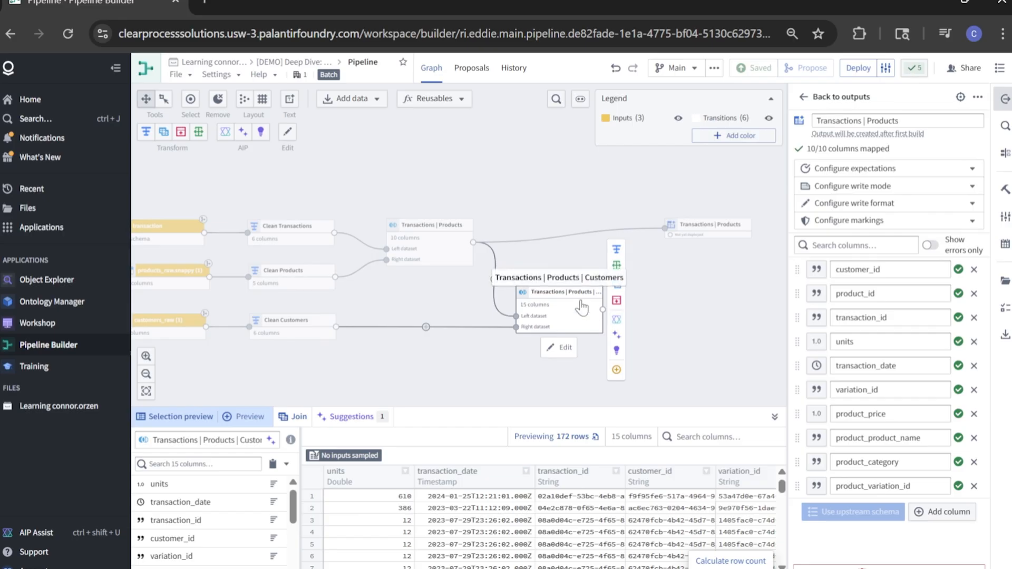
left_click(622, 372)
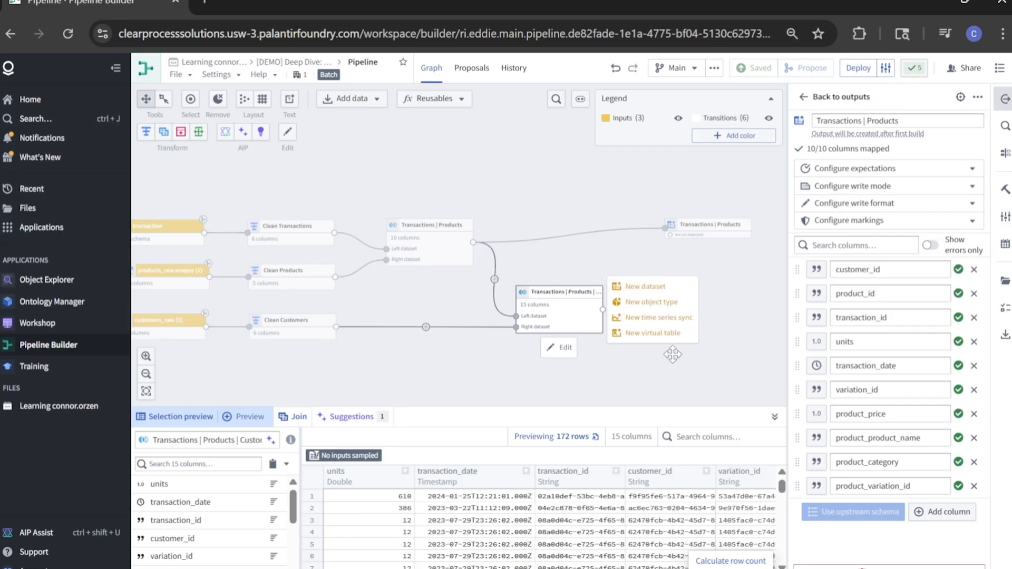
left_click(644, 306)
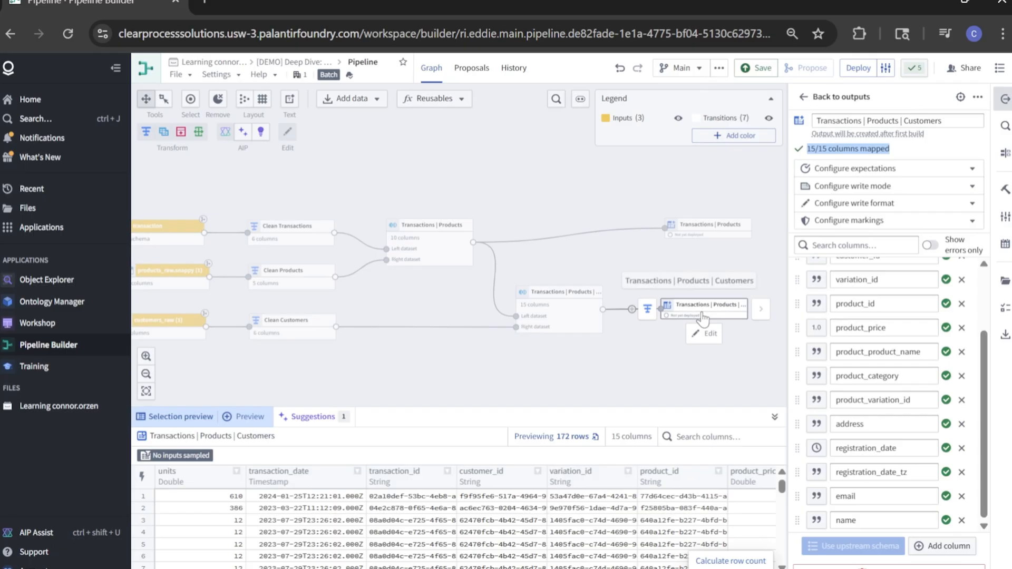
- Prefix the names of both output datasets with Joined
scroll(758, 269, "up", 3)
left_click(831, 119)
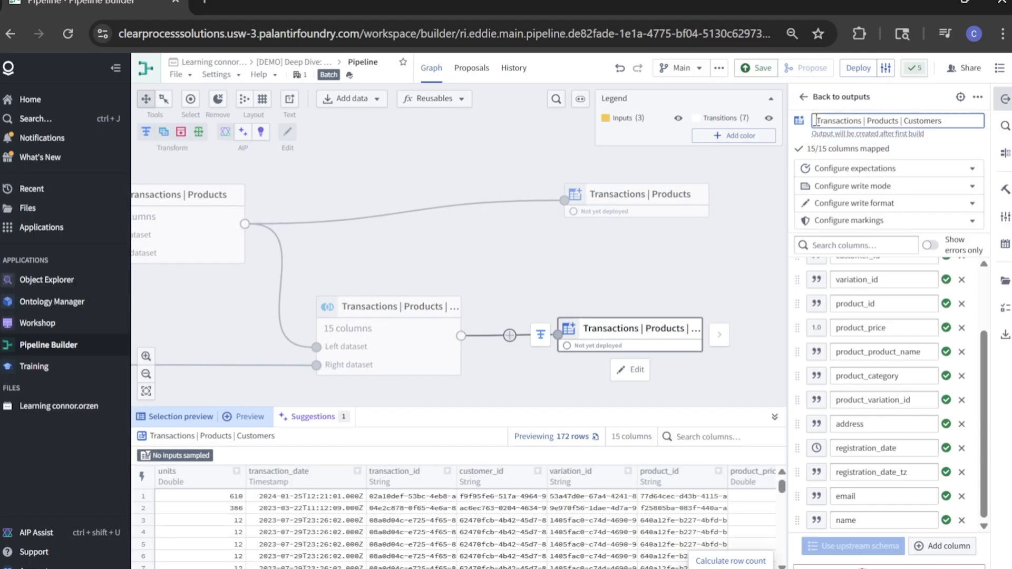
mouse_move(859, 138)
type("Joined")
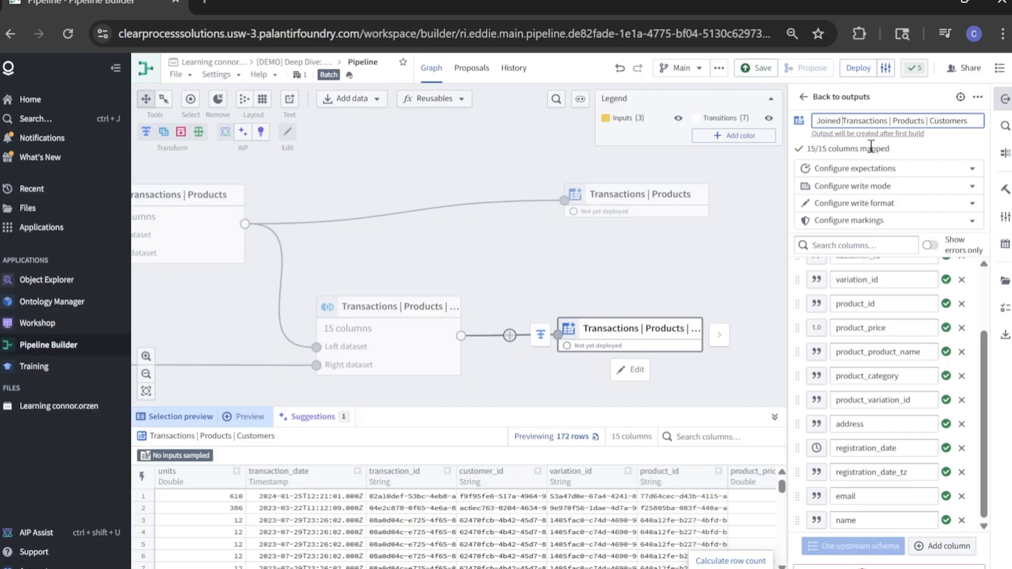
left_click(660, 208)
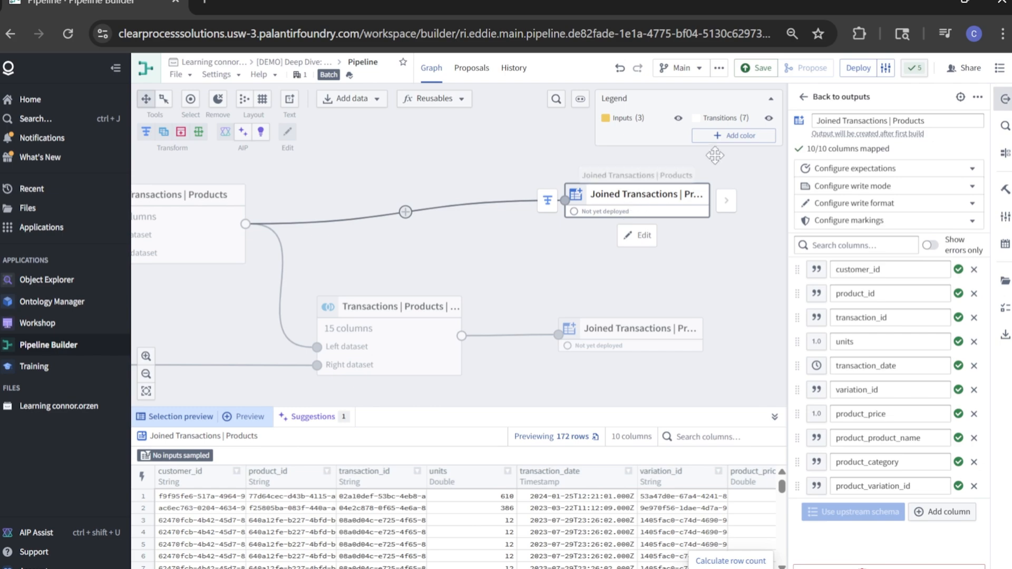
- Add a blue legend color for the two output datasets, apply it to both nodes and save the pipeline
left_click(724, 138)
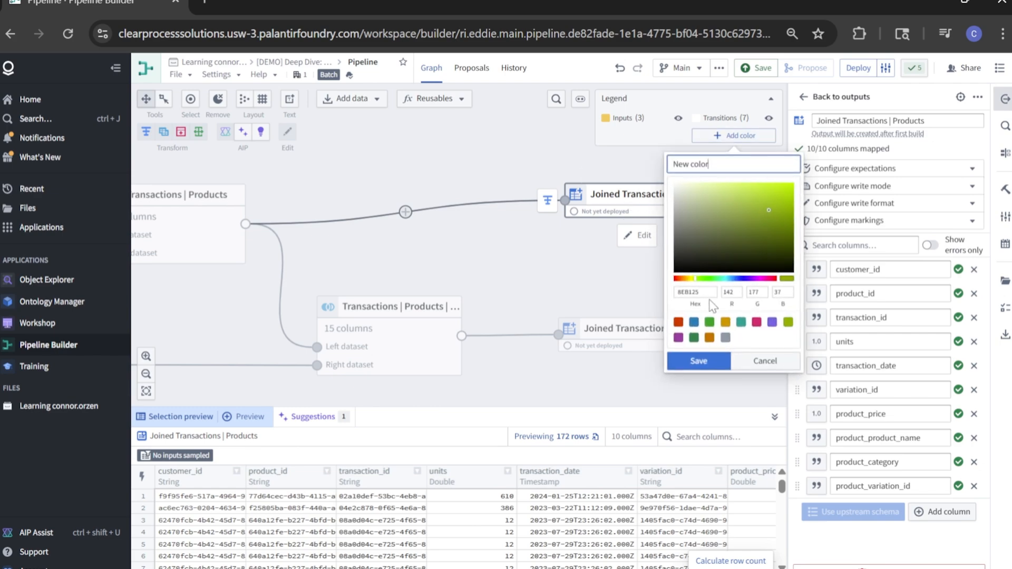
left_click(694, 322)
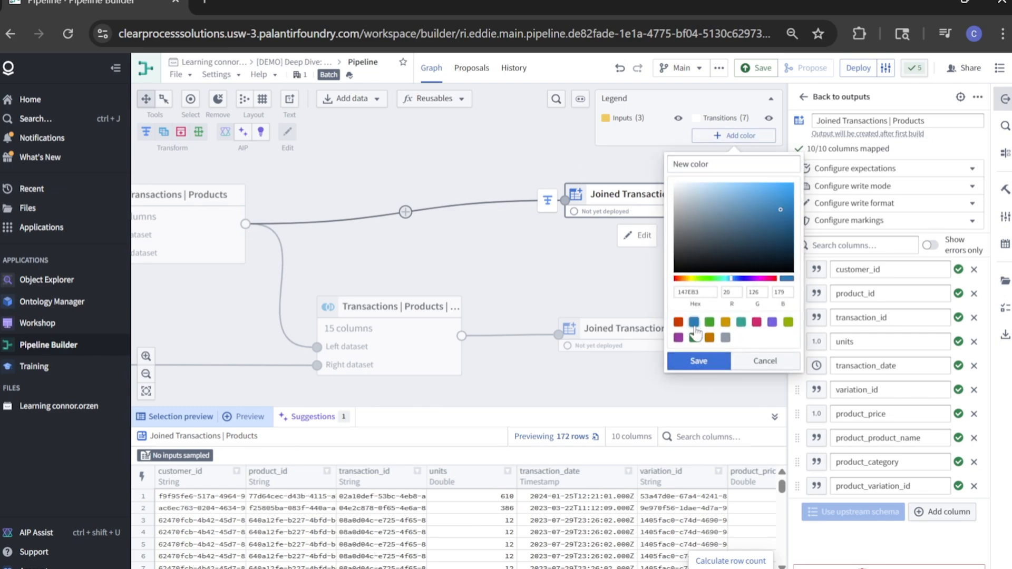
left_click(698, 360)
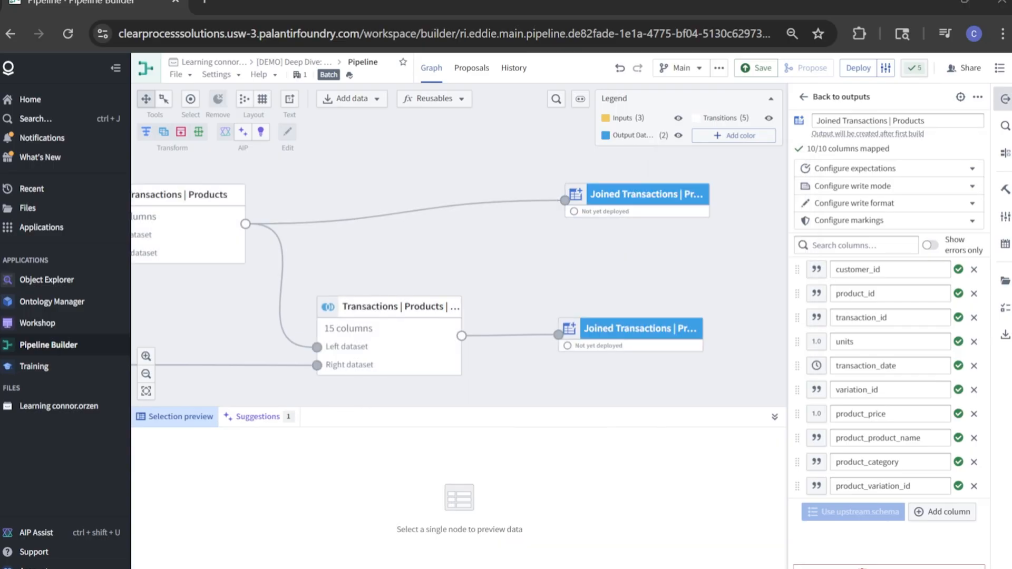
left_click(756, 68)
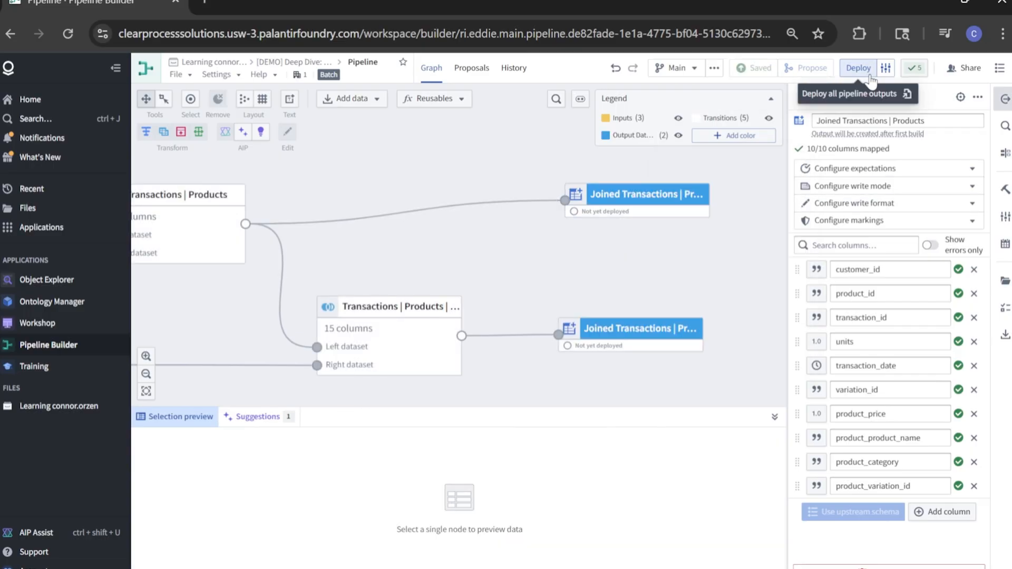
- Deploy the pipeline with both joined outputs selected to build, and open the list of monitored builds
left_click(869, 75)
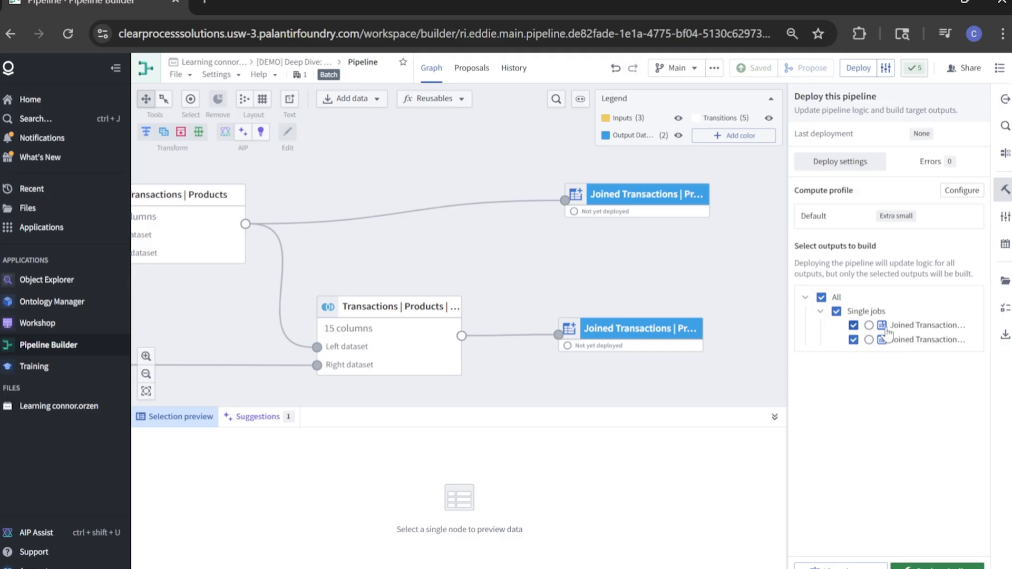
left_click(936, 565)
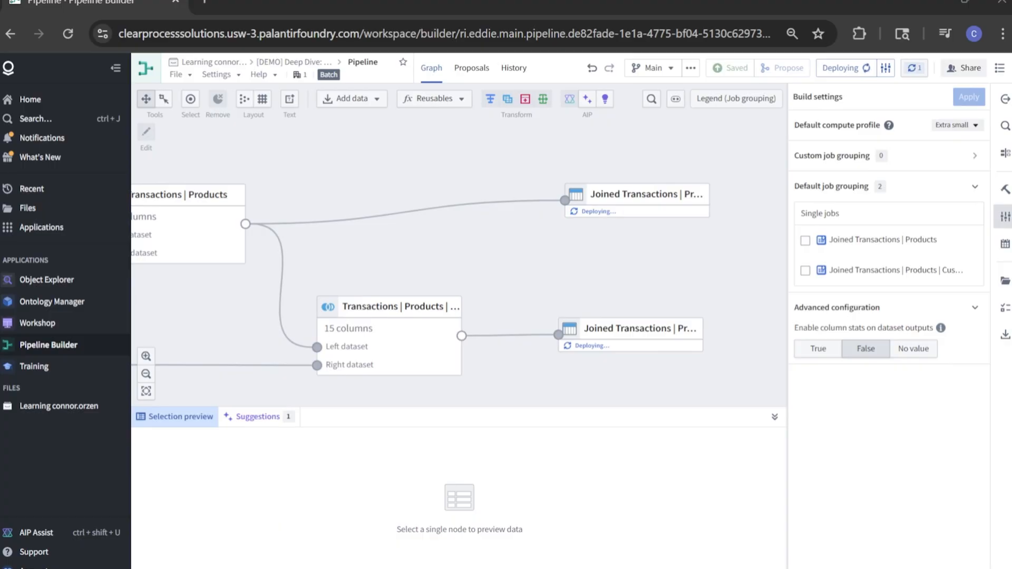
left_click(915, 68)
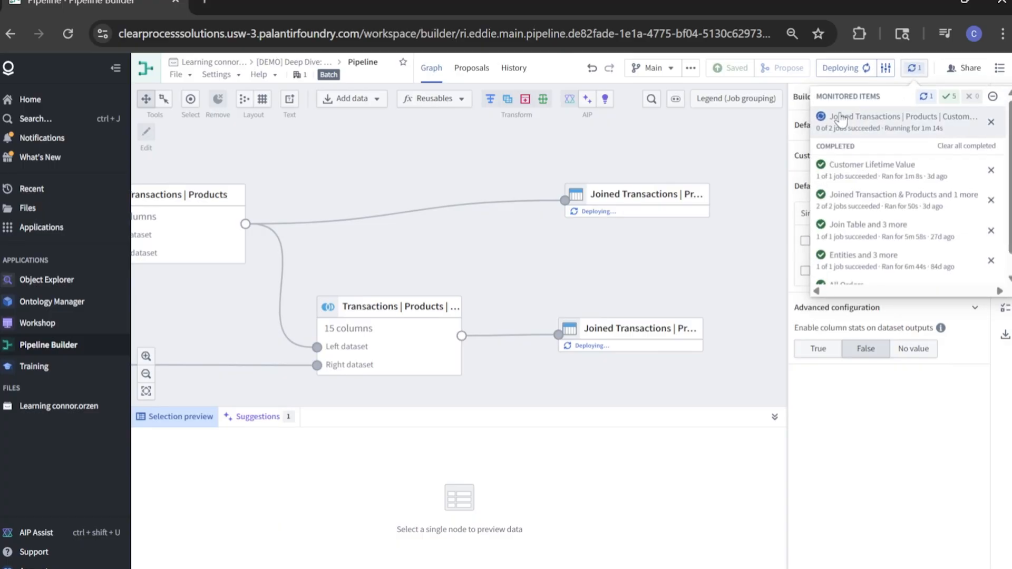
- Check the progress of the running build and open the Joined Transactions | Products | Customers dataset from the project folder
left_click(901, 124)
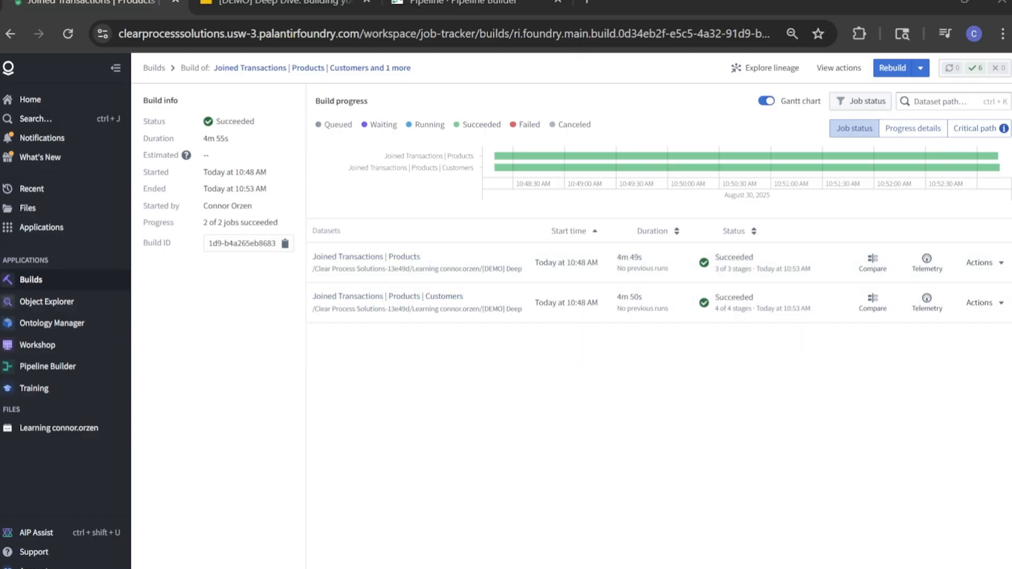
left_click(273, 2)
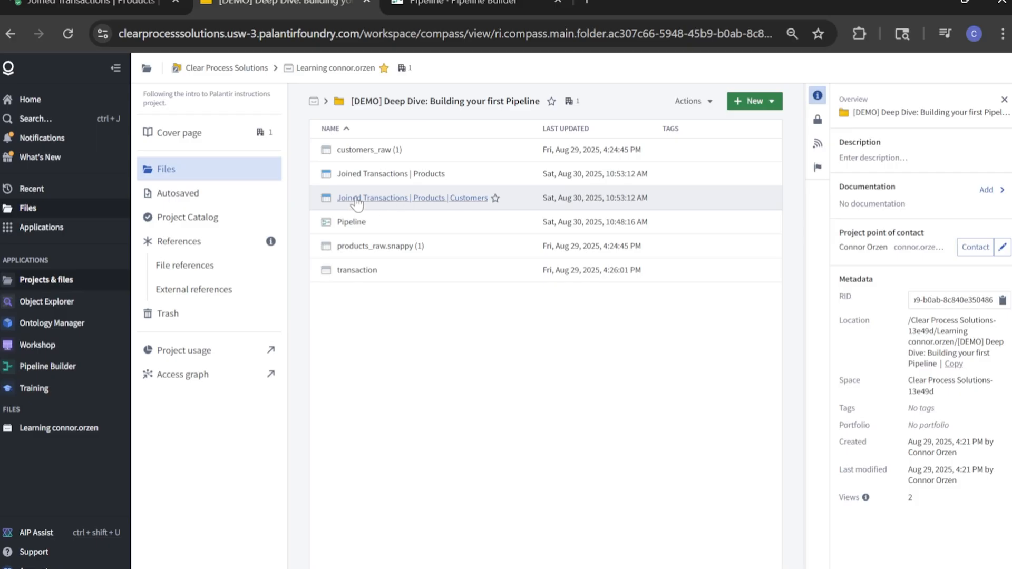
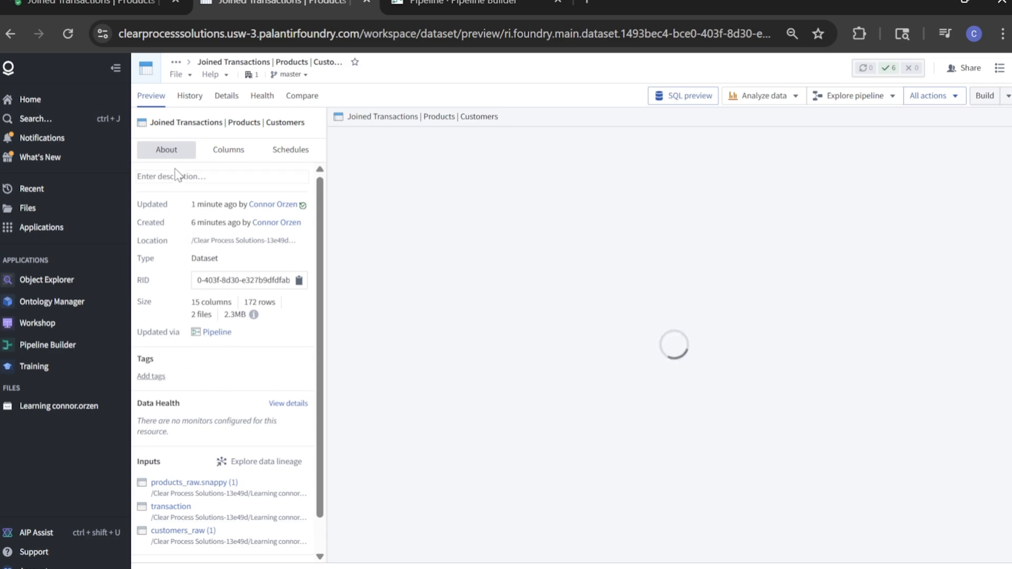
mouse_move(268, 207)
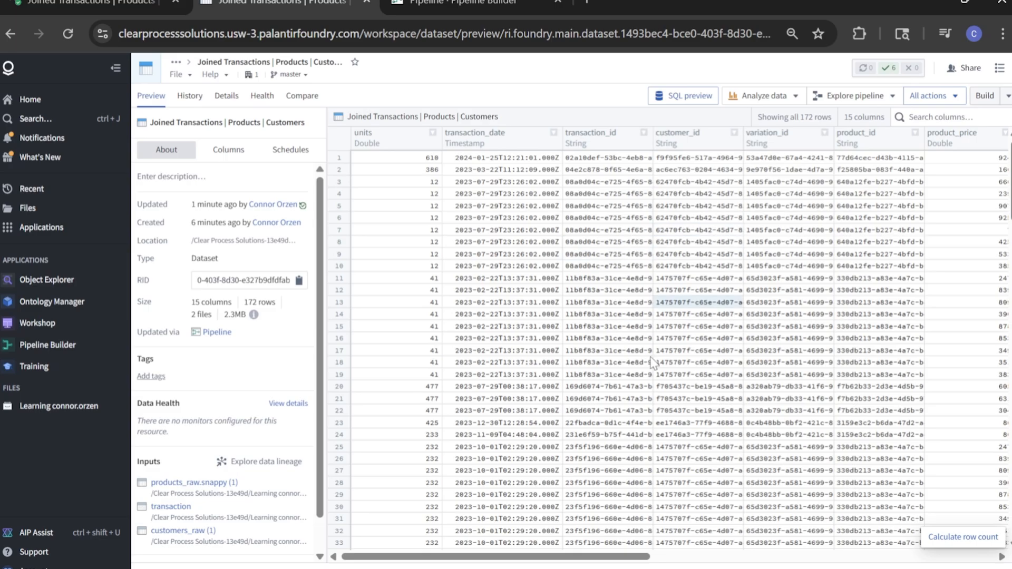
- Return to the pipeline and examine the transaction_id column's statistics in the Joined Transactions | Products output for repeated values
key("ctrl+Tab")
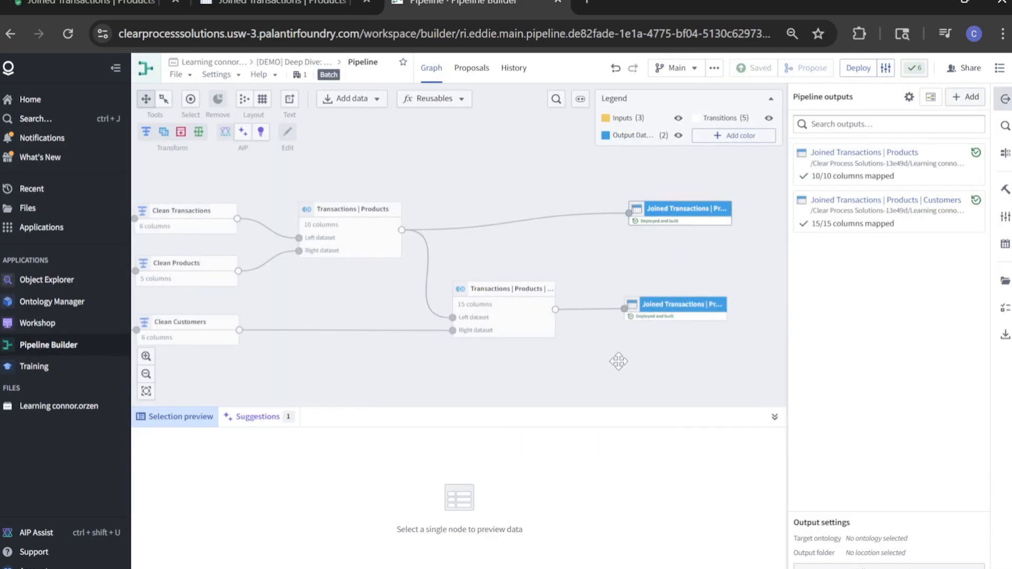
scroll(652, 262, "up", 2)
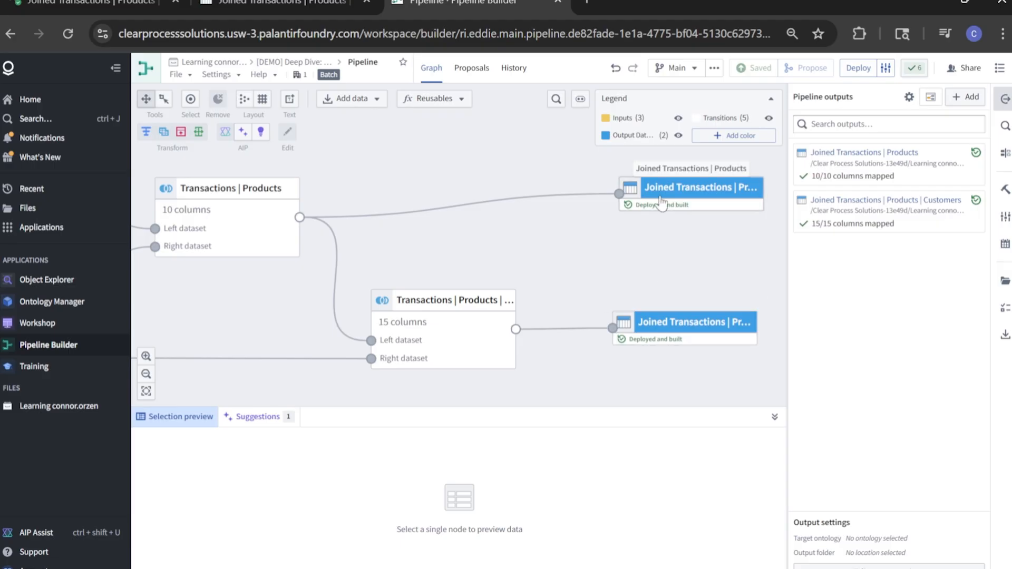
scroll(523, 232, "down", 3)
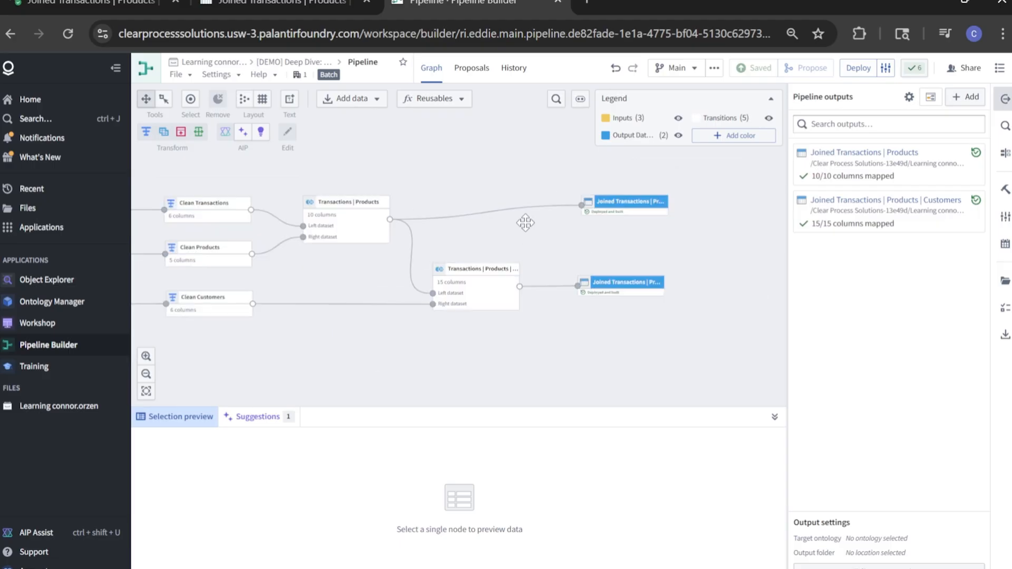
left_click(611, 209)
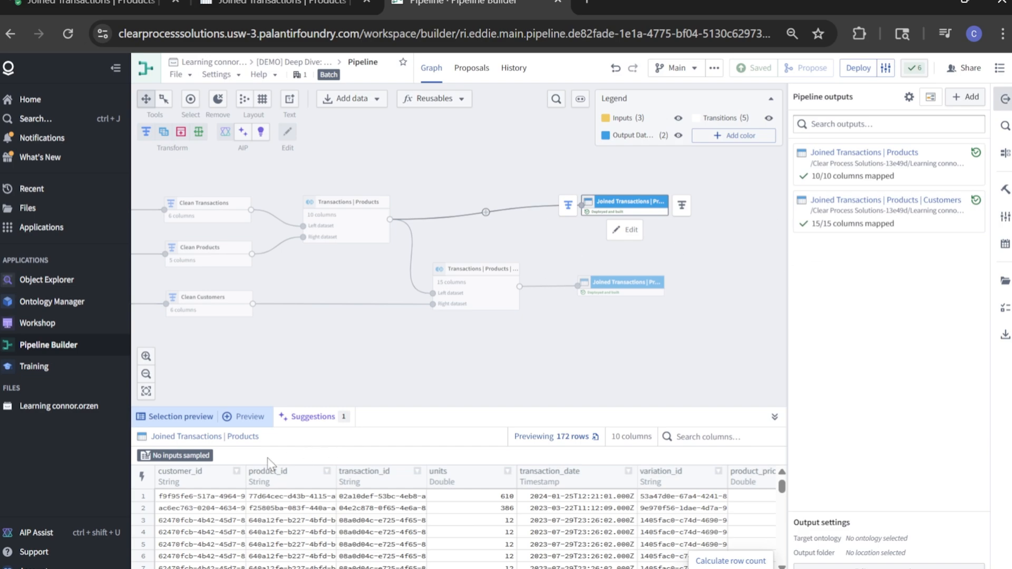
right_click(420, 473)
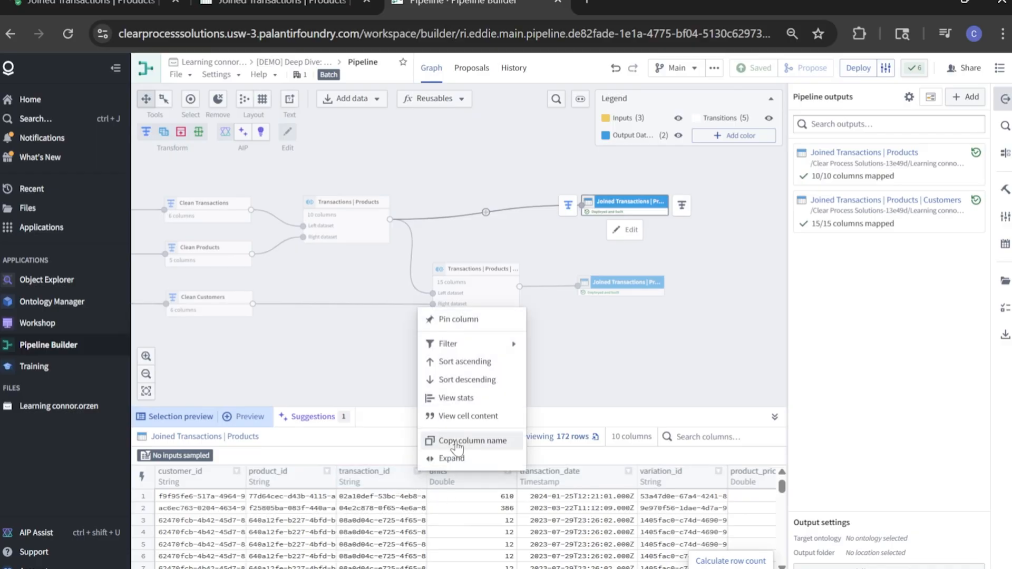
left_click(456, 397)
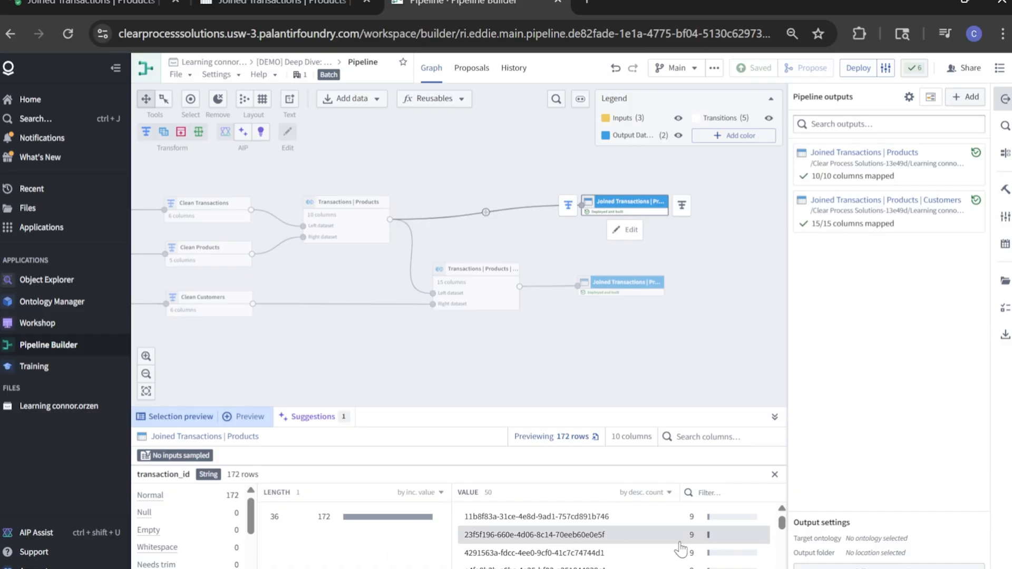
scroll(633, 565, "down", 6)
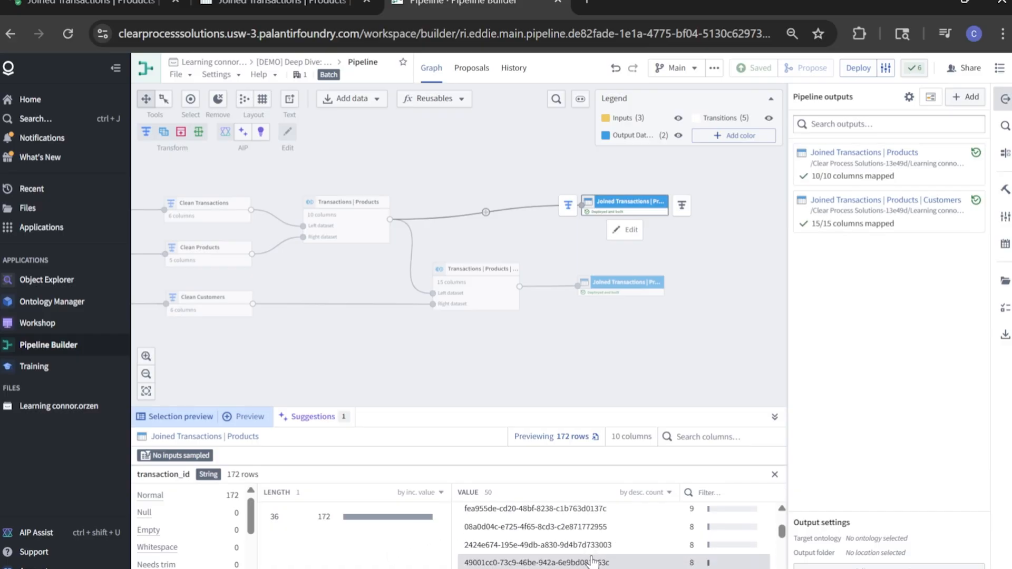
scroll(632, 564, "up", 6)
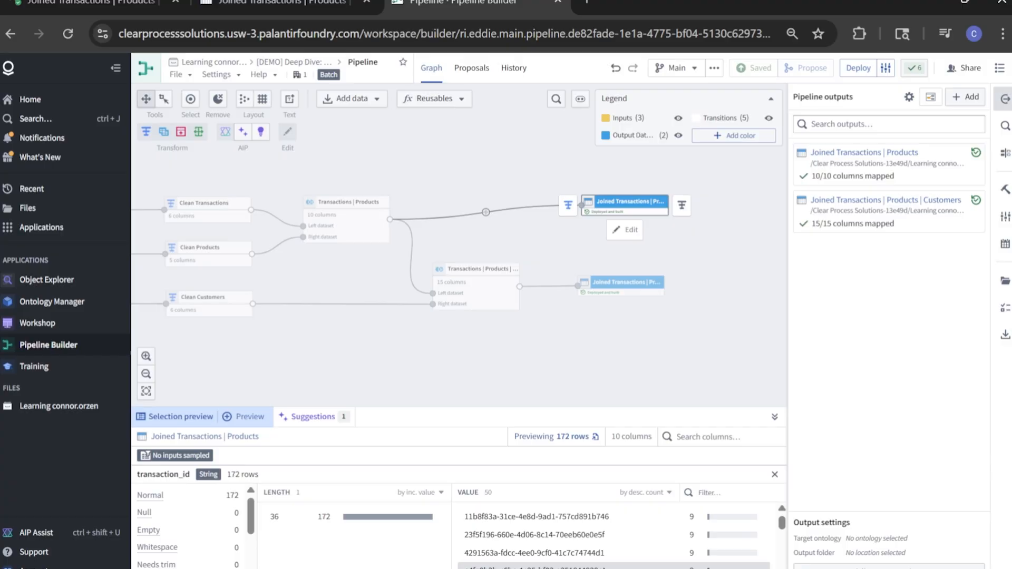
left_click(774, 475)
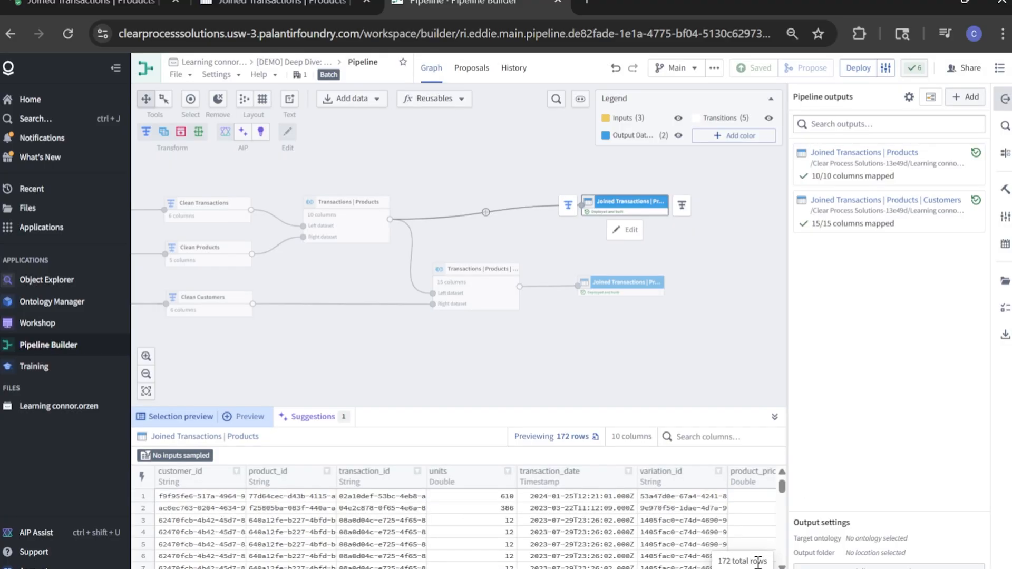
- Change the Transactions | Products join's match condition to variation_id equals variation_id, apply it and return to the graph
left_click(775, 416)
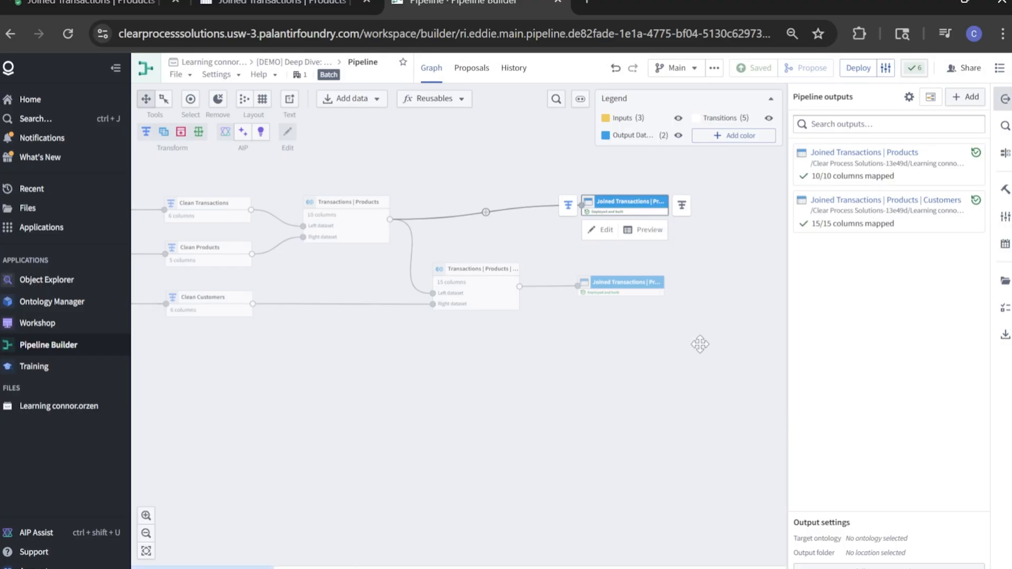
left_click(601, 232)
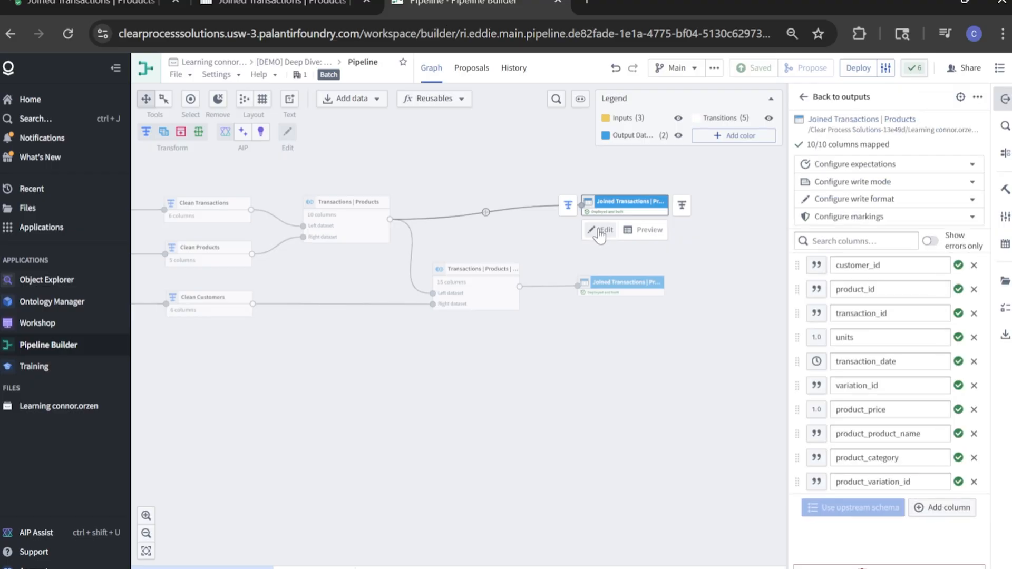
left_click(322, 232)
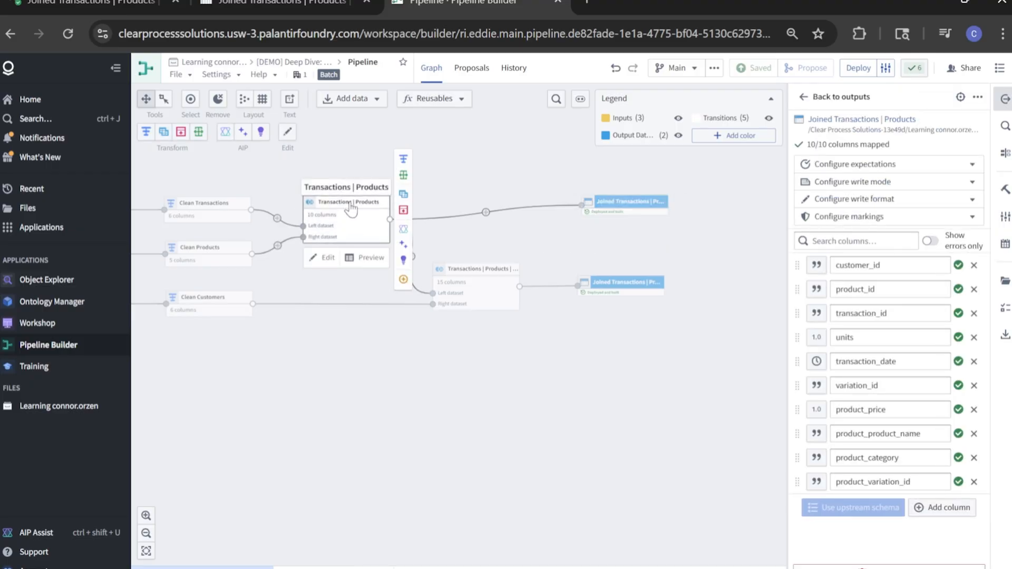
left_click(332, 256)
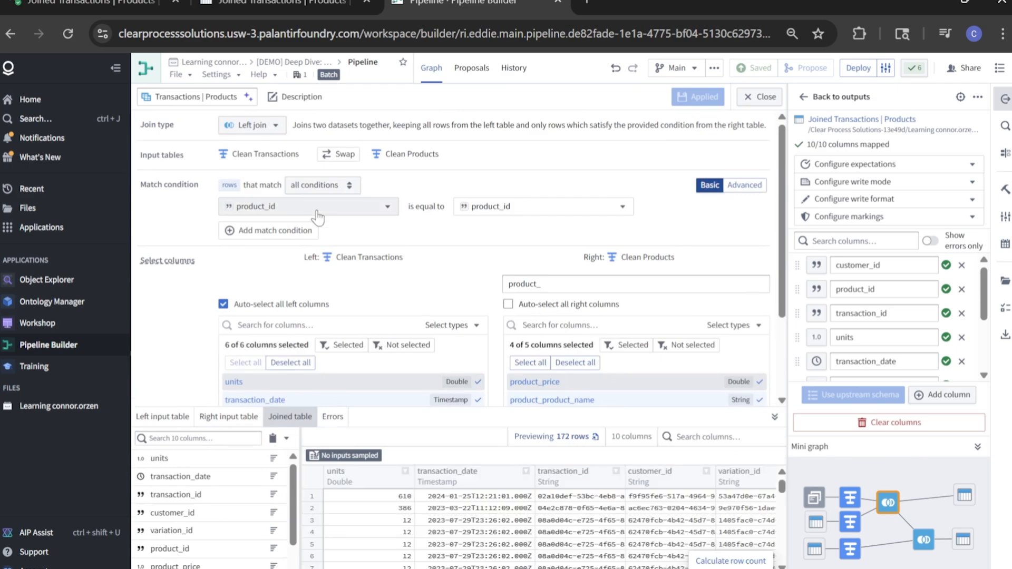
left_click(332, 211)
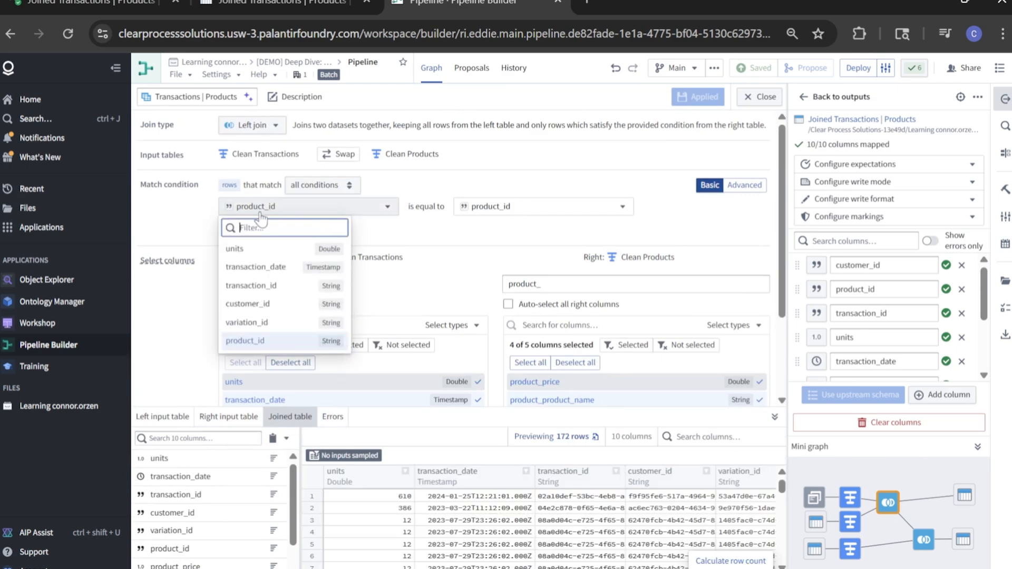
left_click(248, 322)
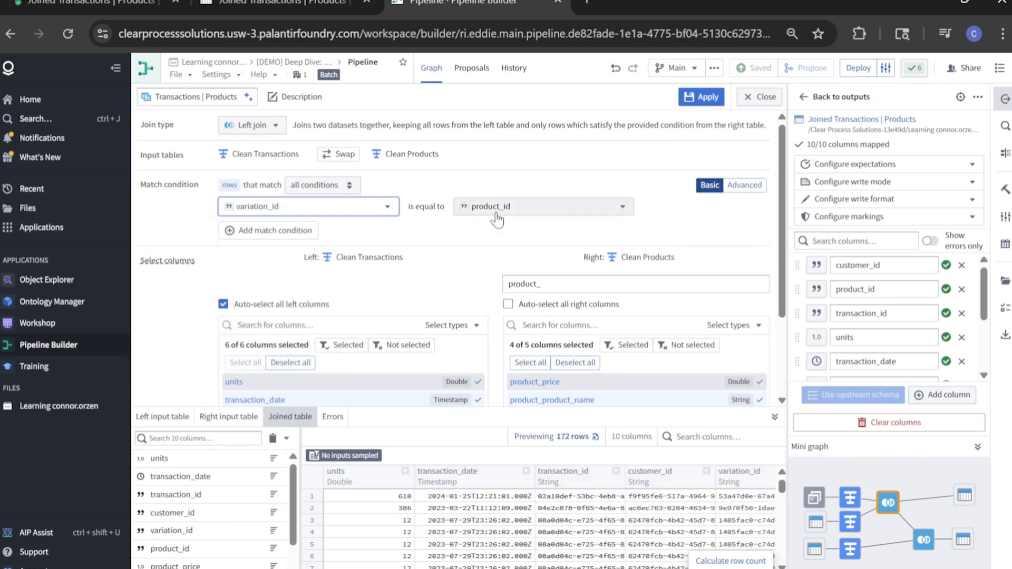
left_click(496, 210)
left_click(482, 304)
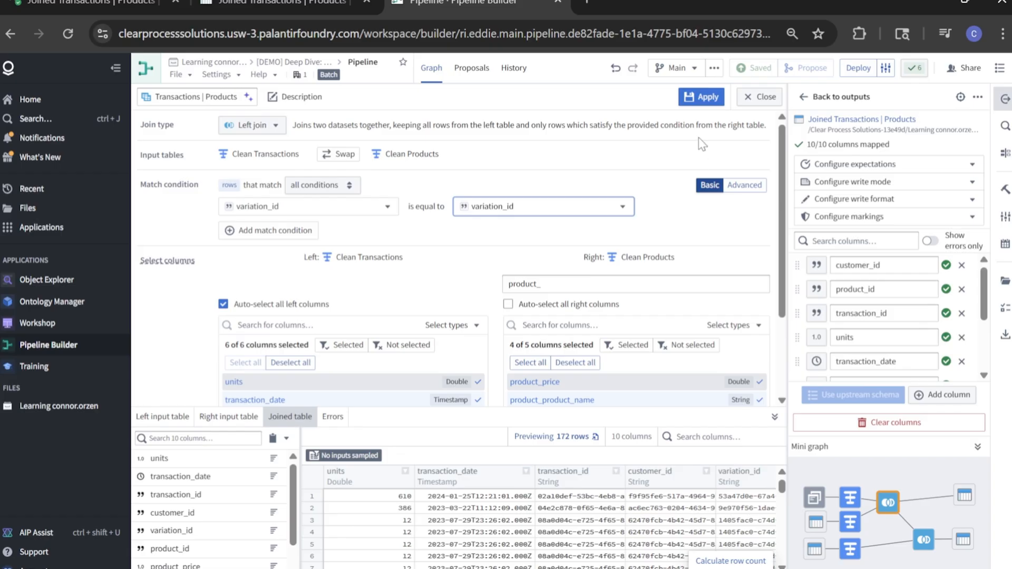
left_click(708, 97)
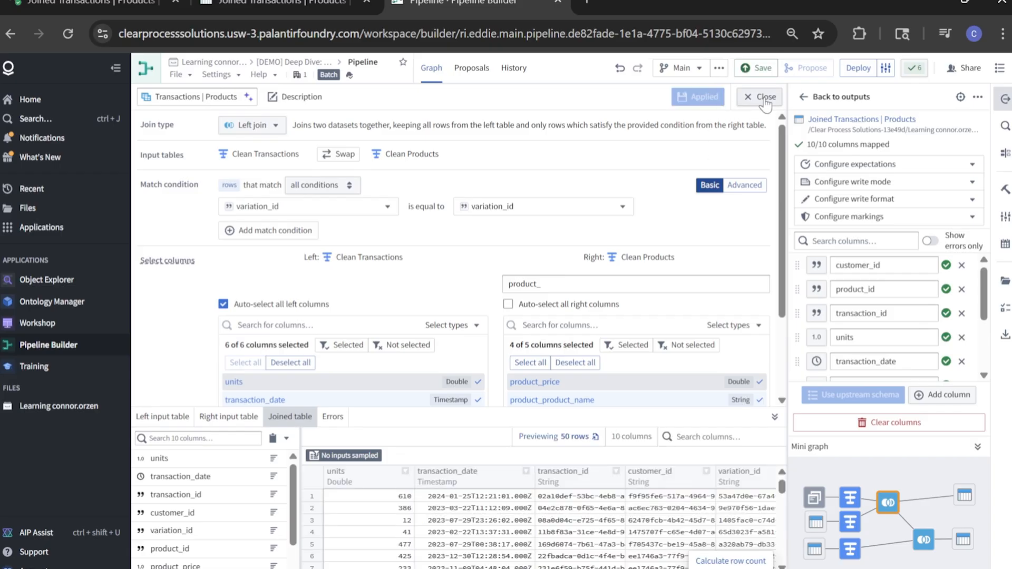
left_click(759, 97)
left_click(604, 248)
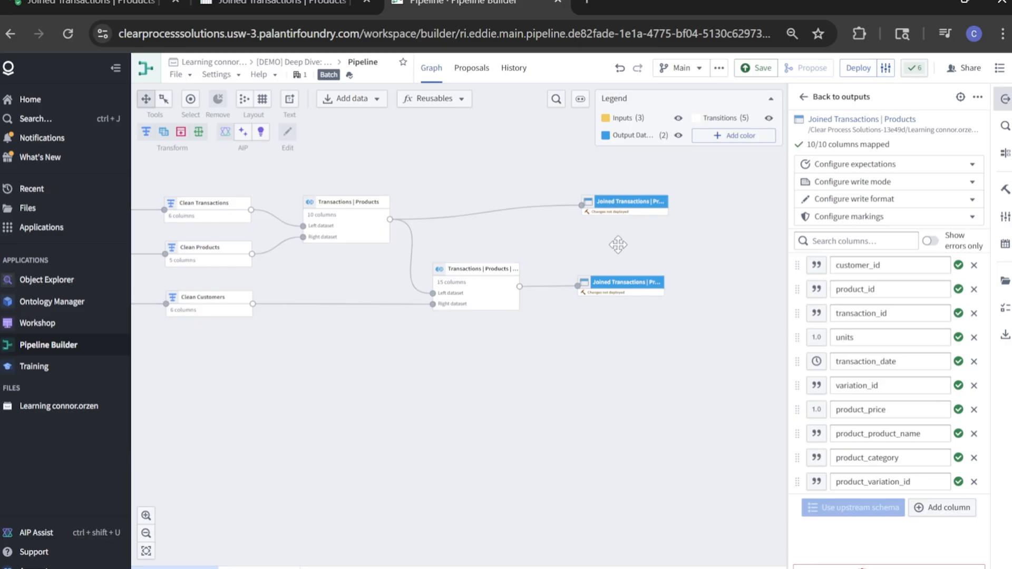
- Preview the Joined Transactions | Products output again and recheck the value counts in its transaction_id statistics
scroll(565, 234, "up", 3)
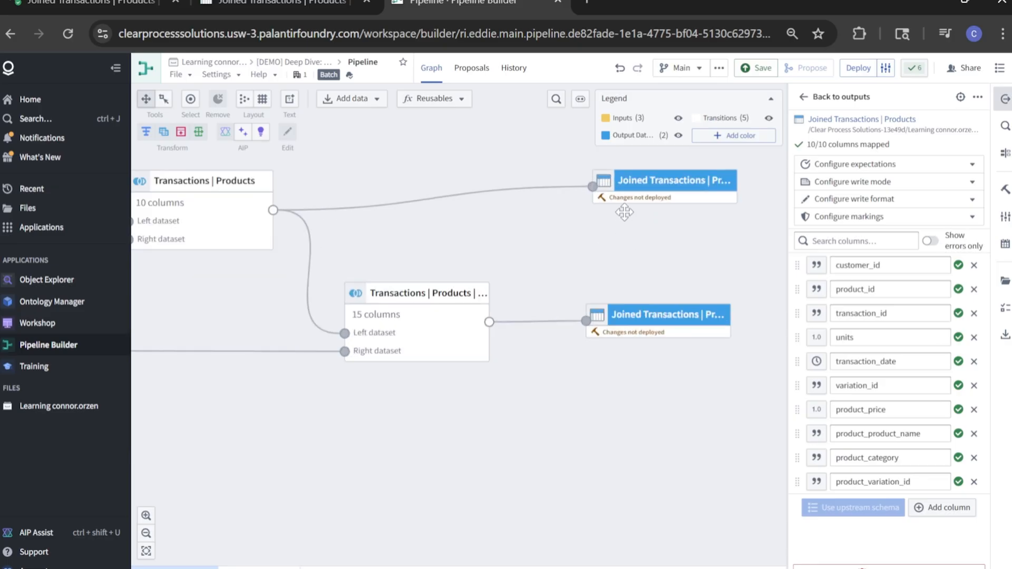
left_click_drag(619, 239, 584, 265)
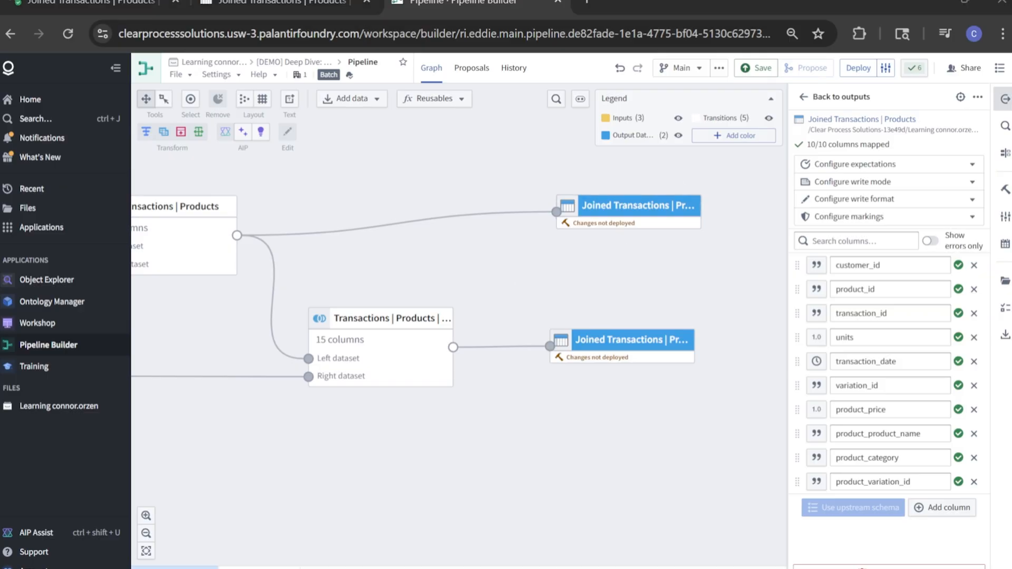
left_click(630, 208)
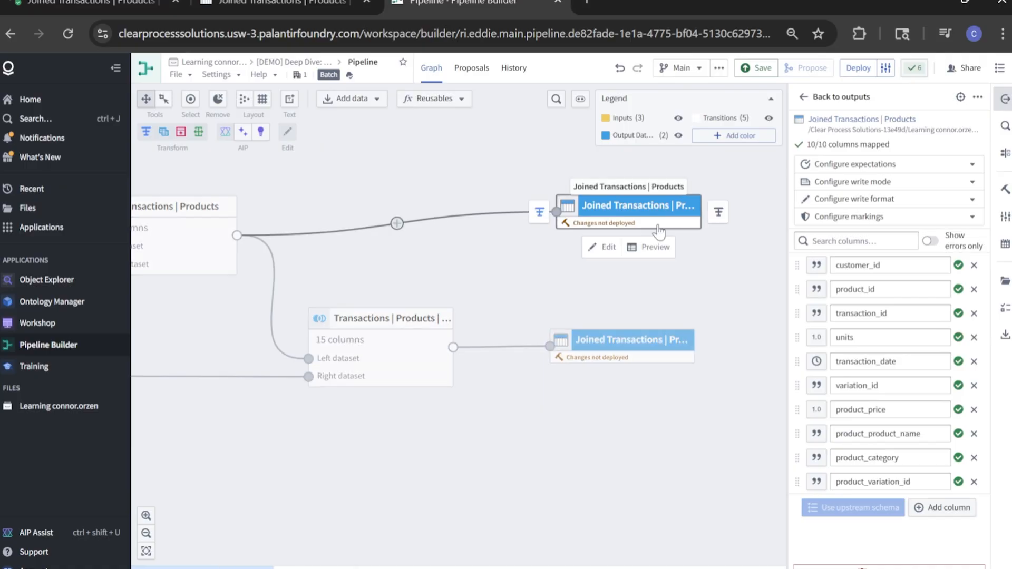
left_click(222, 568)
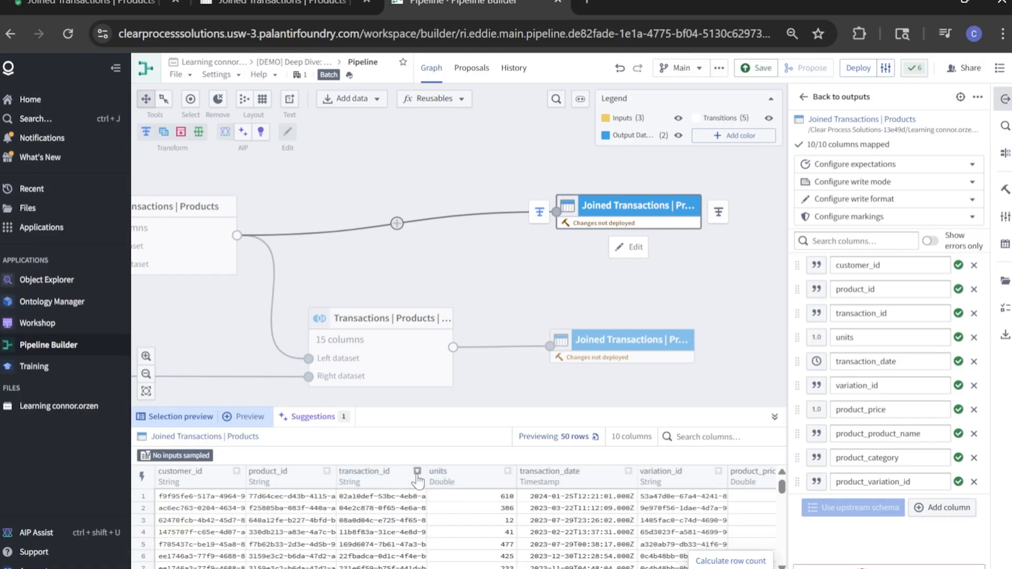
left_click(417, 473)
left_click(491, 404)
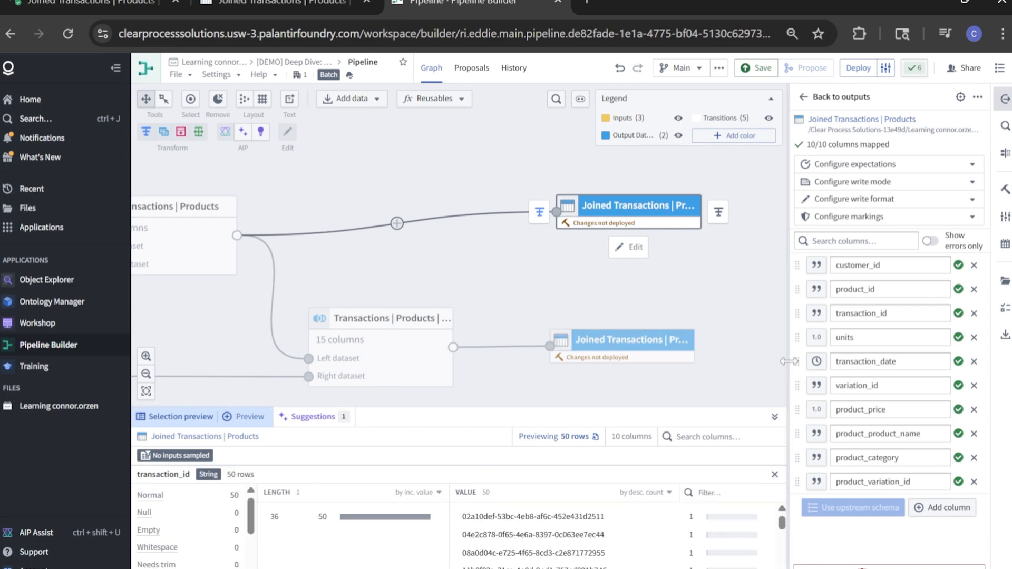
scroll(605, 541, "down", 5)
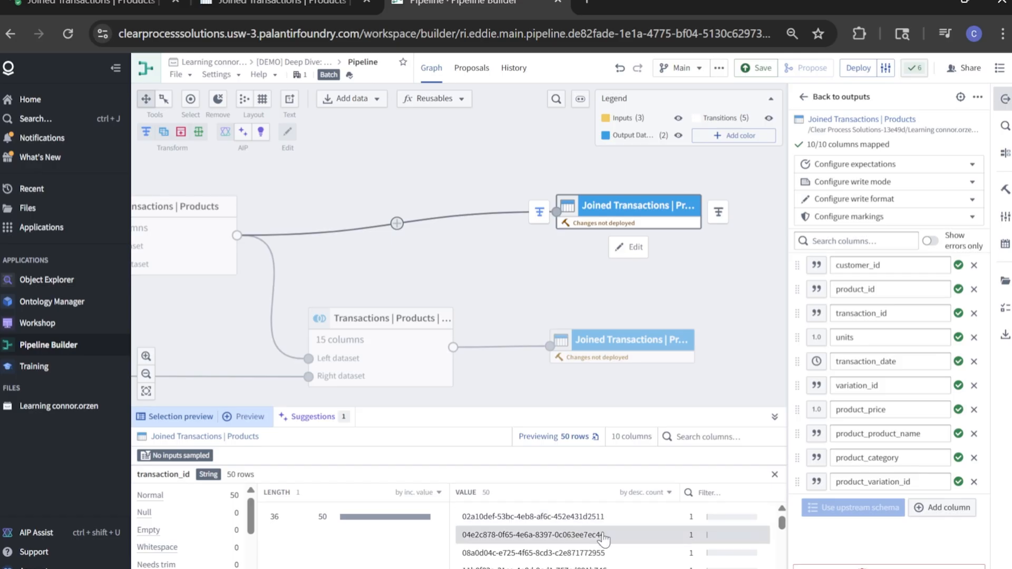
scroll(605, 542, "down", 2)
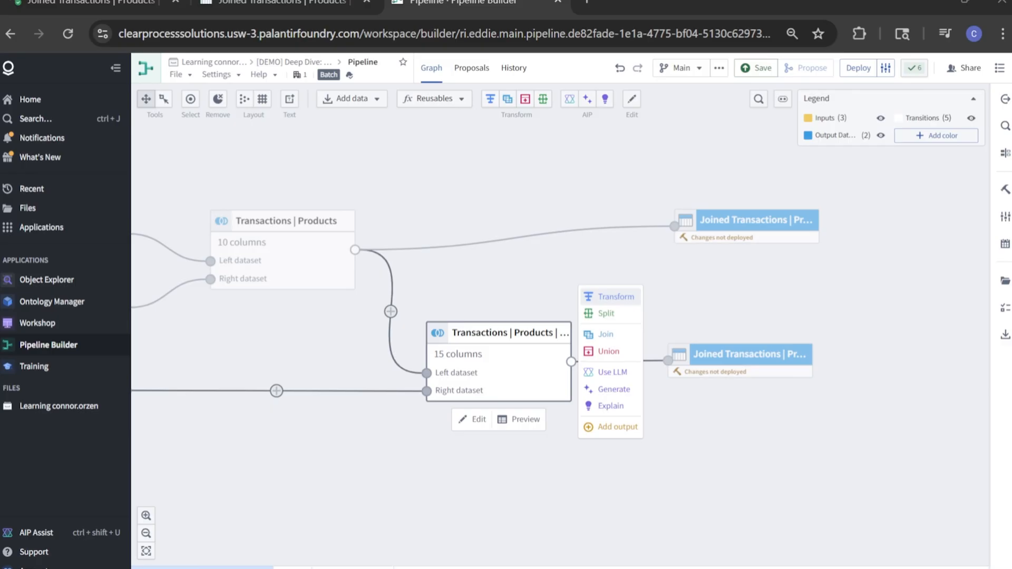
- Add a transform after the Transactions | Products | Customers join and name it Customer Lifetime Value
left_click(614, 297)
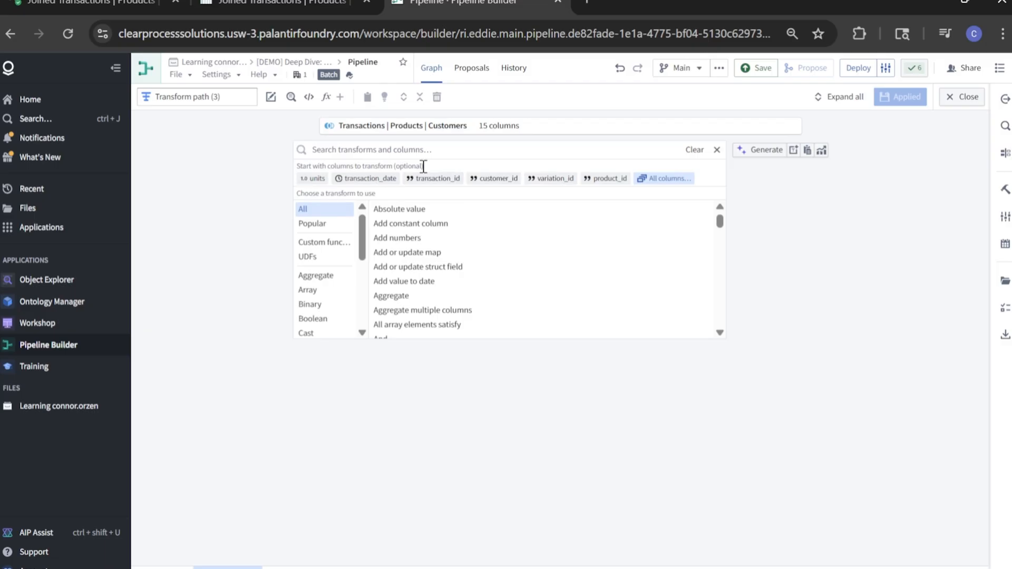
left_click(231, 94)
key("ctrl+a")
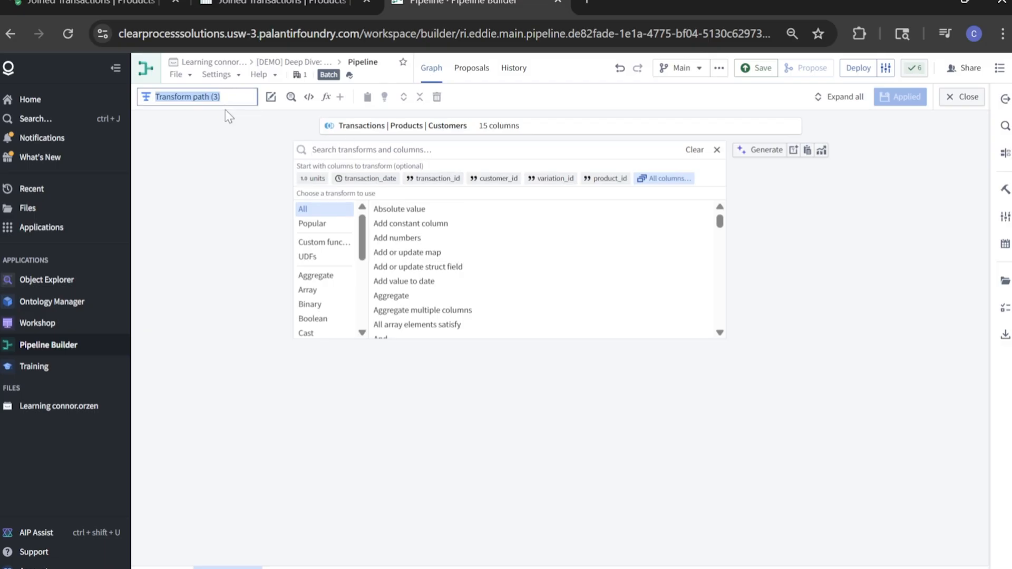
type("Customer Lifetime Value")
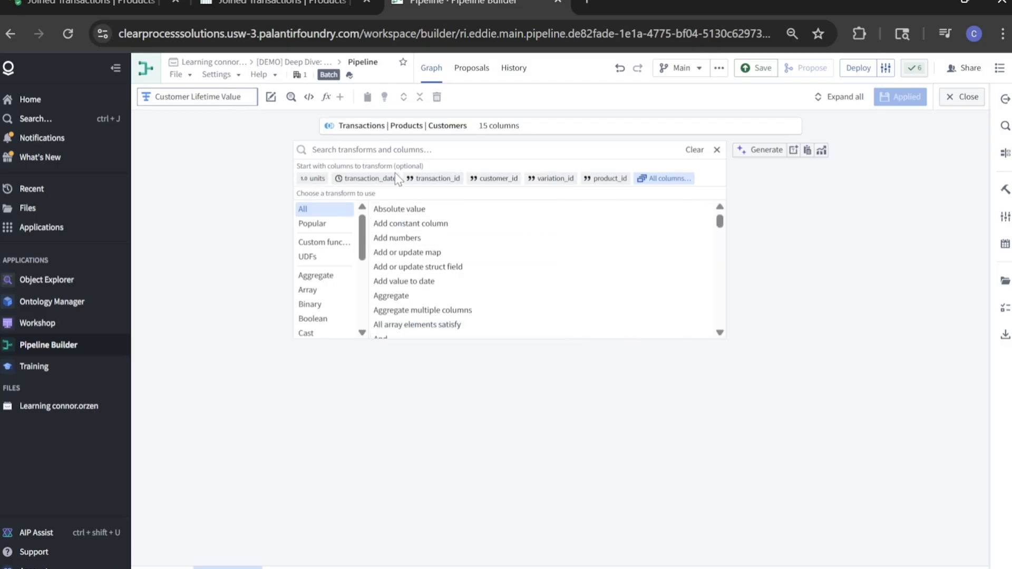
- Add a Multiply numbers transform that multiplies units by product_price into a new column named revenue, and apply it
left_click(388, 150)
type("mul")
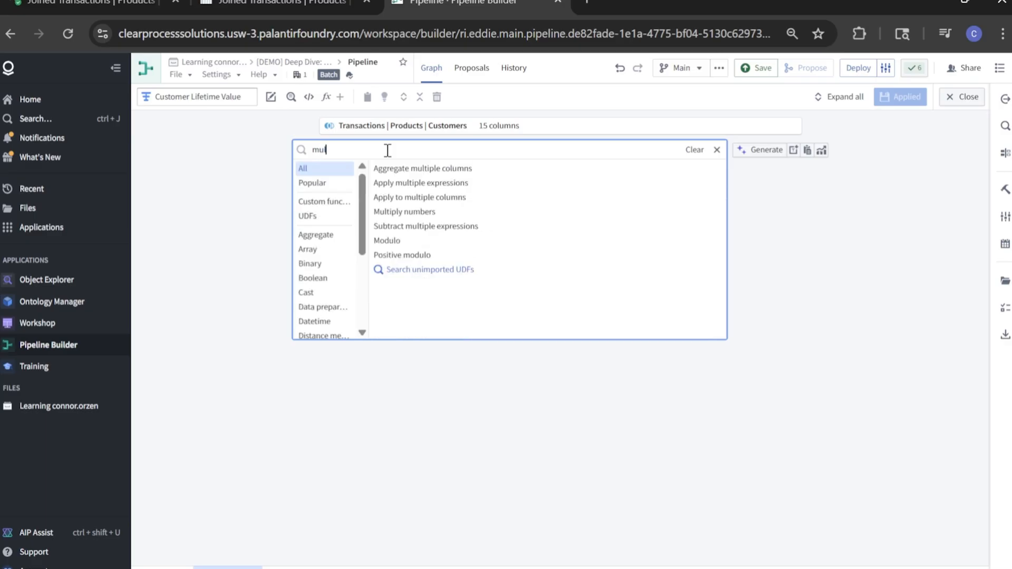
left_click(417, 212)
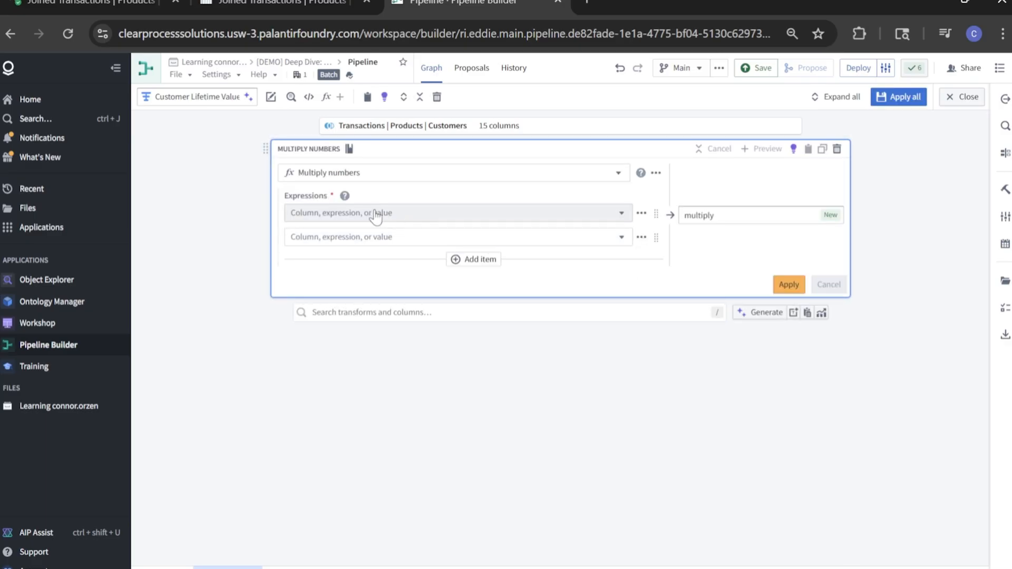
left_click(350, 213)
left_click(331, 270)
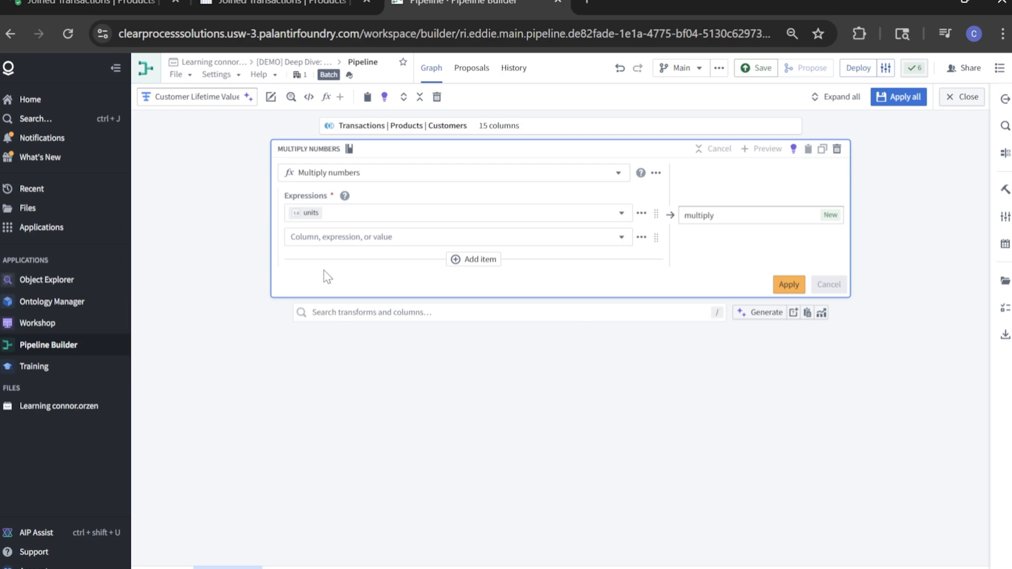
left_click(349, 245)
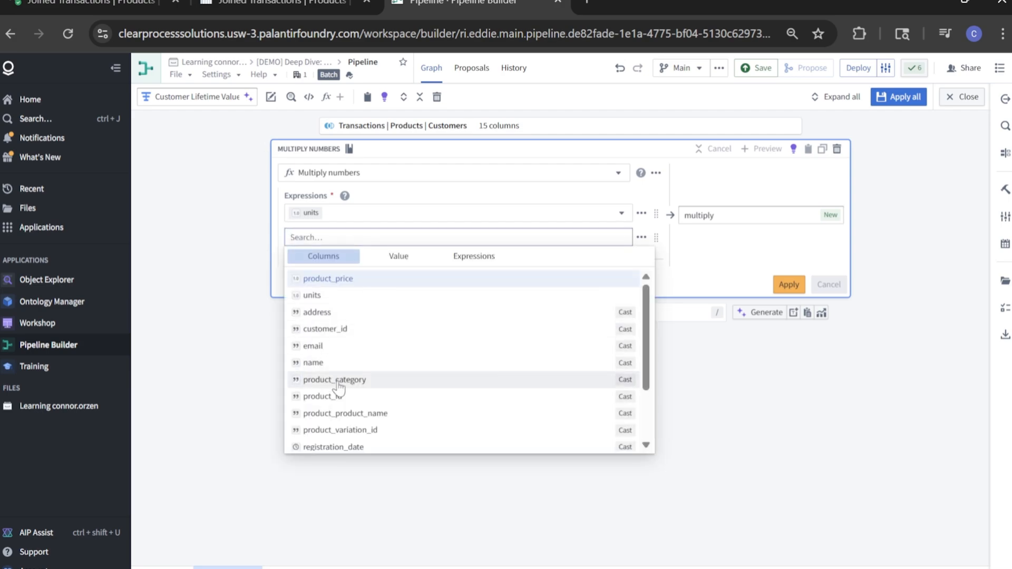
left_click(548, 278)
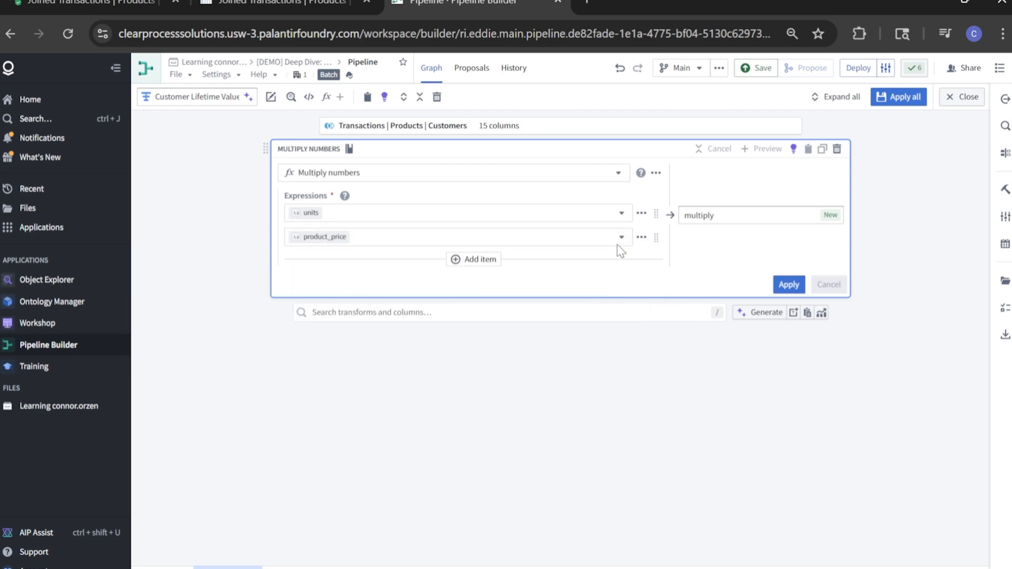
left_click(699, 220)
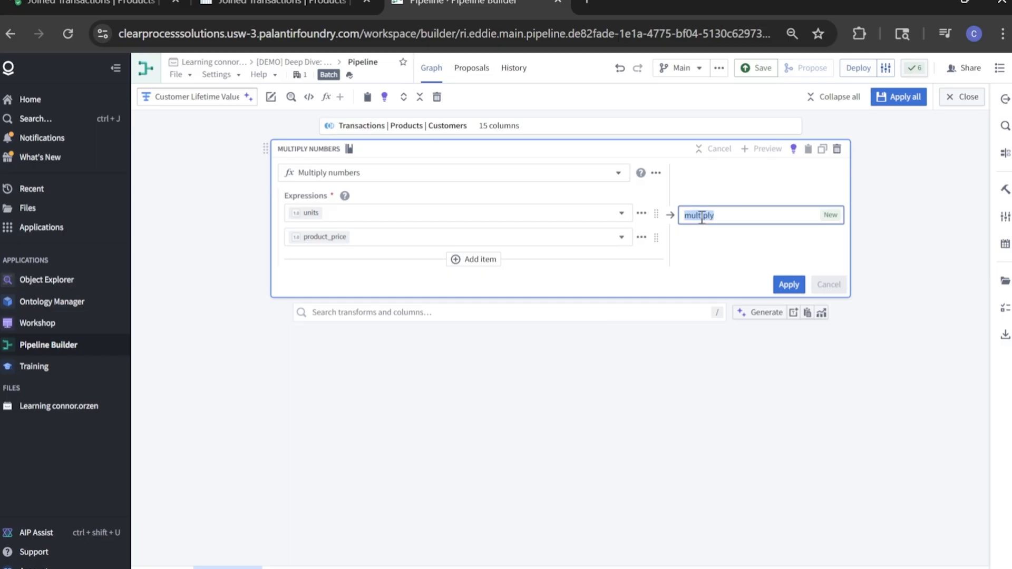
type("revenue")
left_click(789, 285)
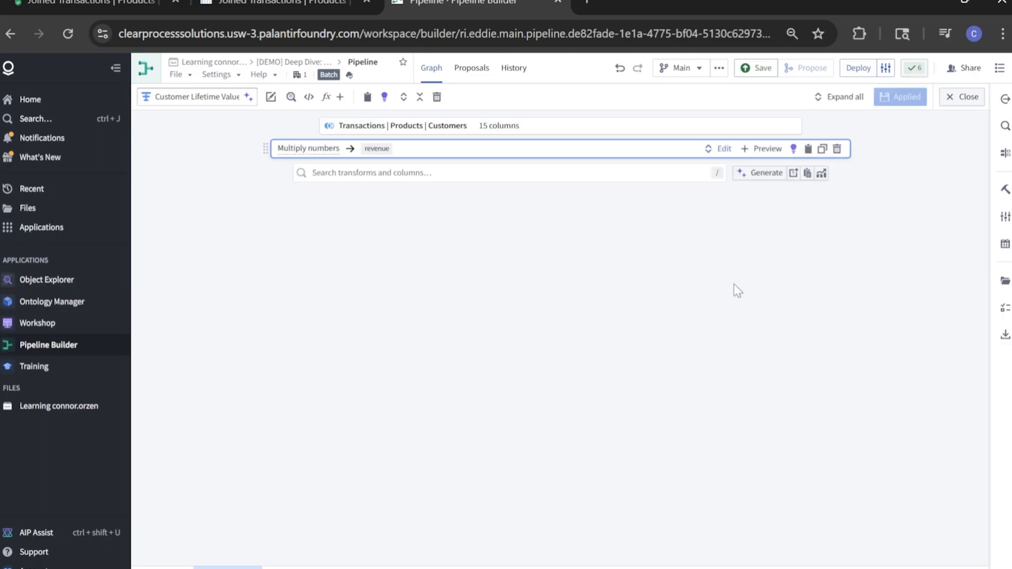
- Add an Aggregate transform grouped by the customer_id, address and name columns
left_click(369, 174)
type("aggr")
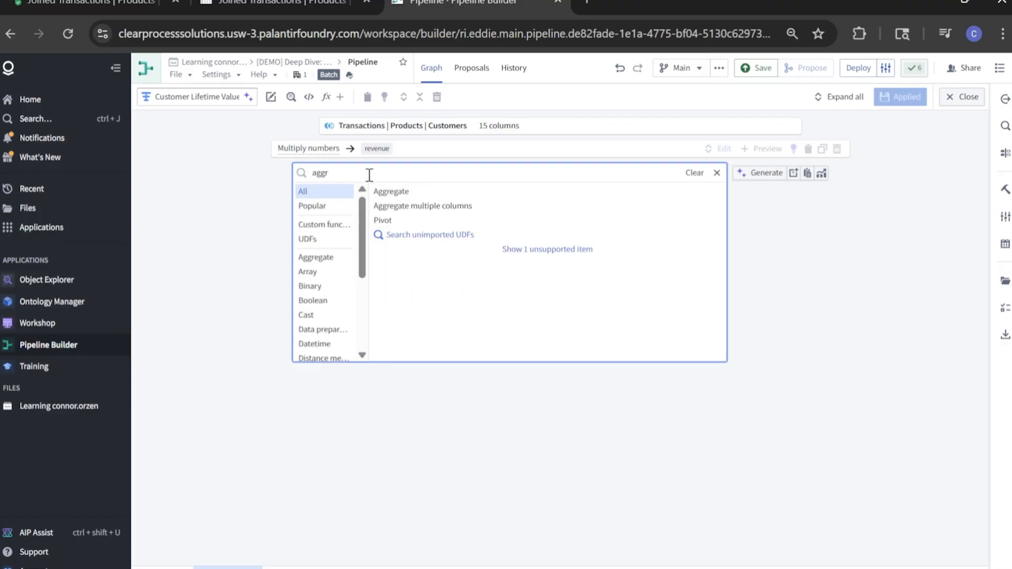
left_click(403, 193)
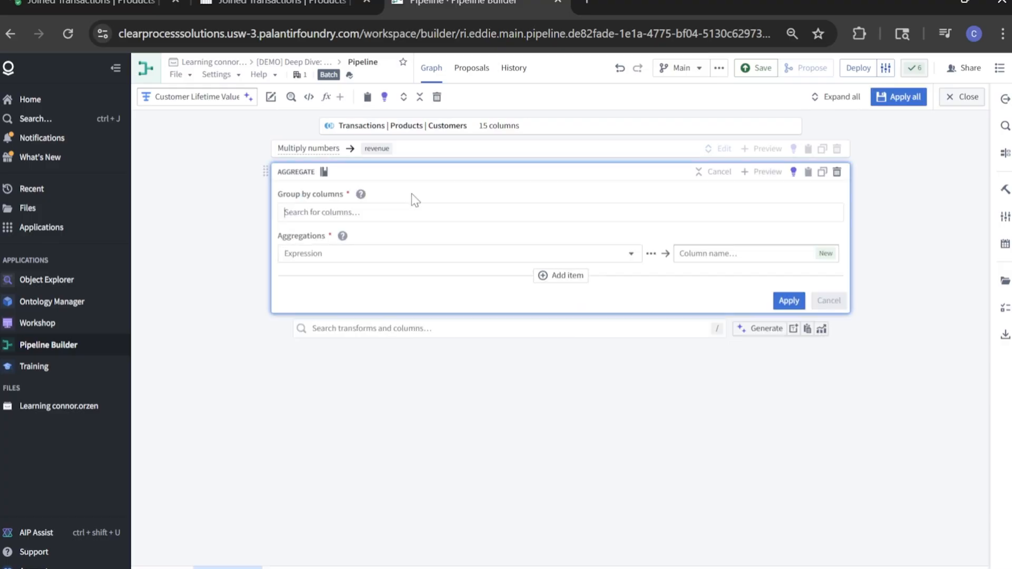
left_click(364, 213)
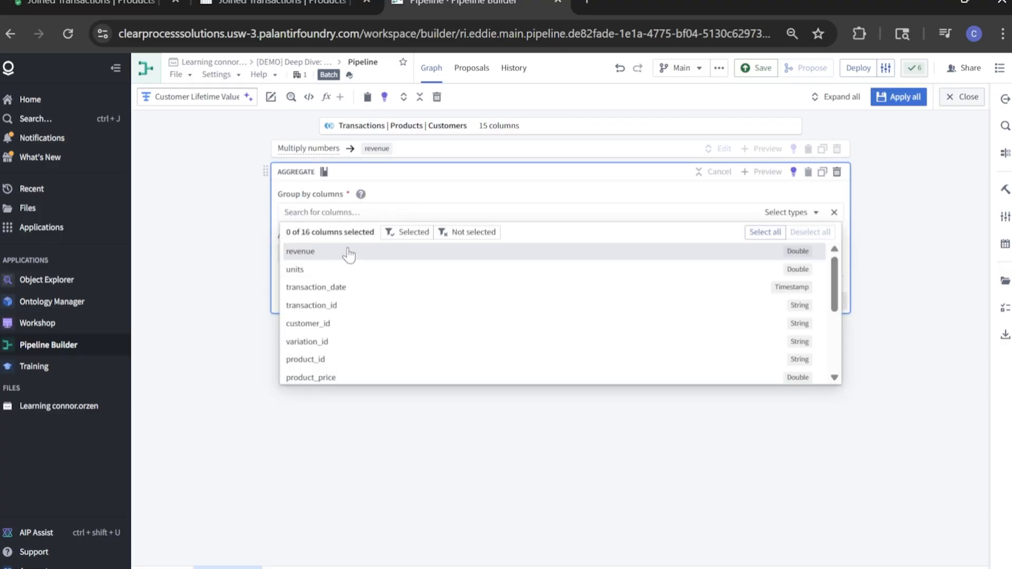
left_click(318, 327)
scroll(311, 364, "down", 3)
left_click(305, 377)
scroll(316, 364, "down", 2)
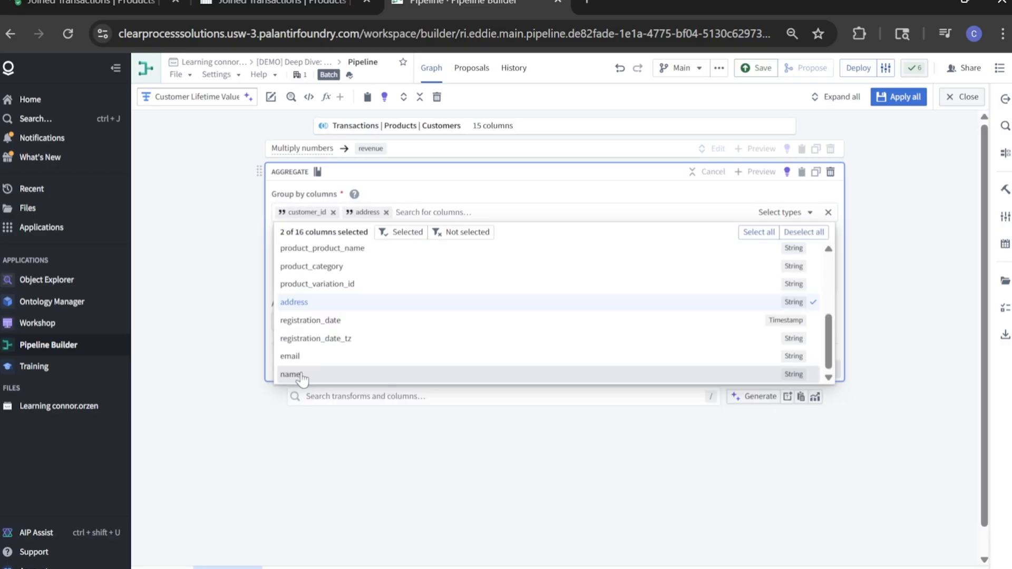
left_click(303, 376)
left_click(312, 345)
- Set the aggregation to Sum of revenue with output column revenue, apply it and return to the graph
left_click(314, 341)
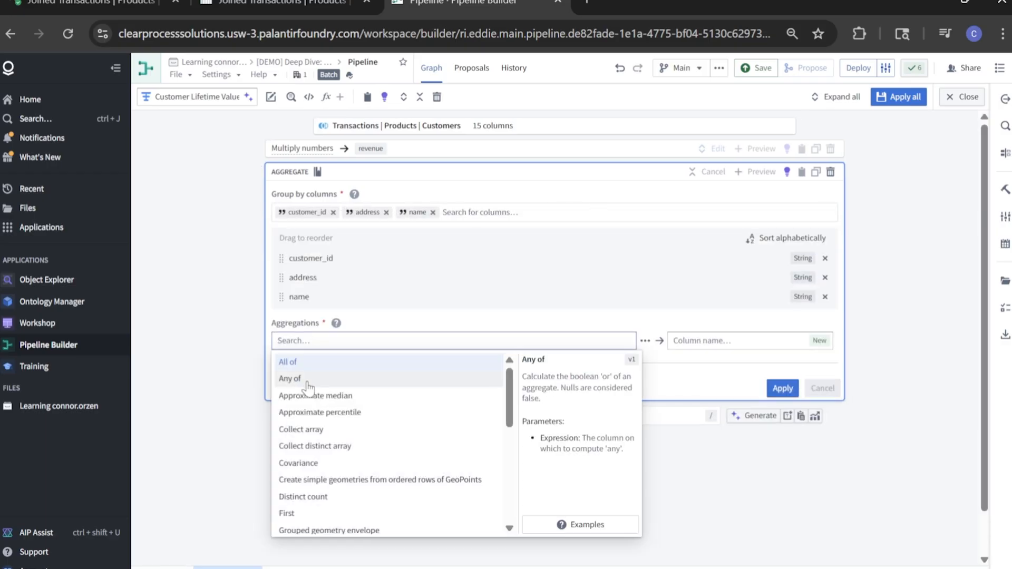
scroll(328, 506, "down", 5)
left_click(306, 486)
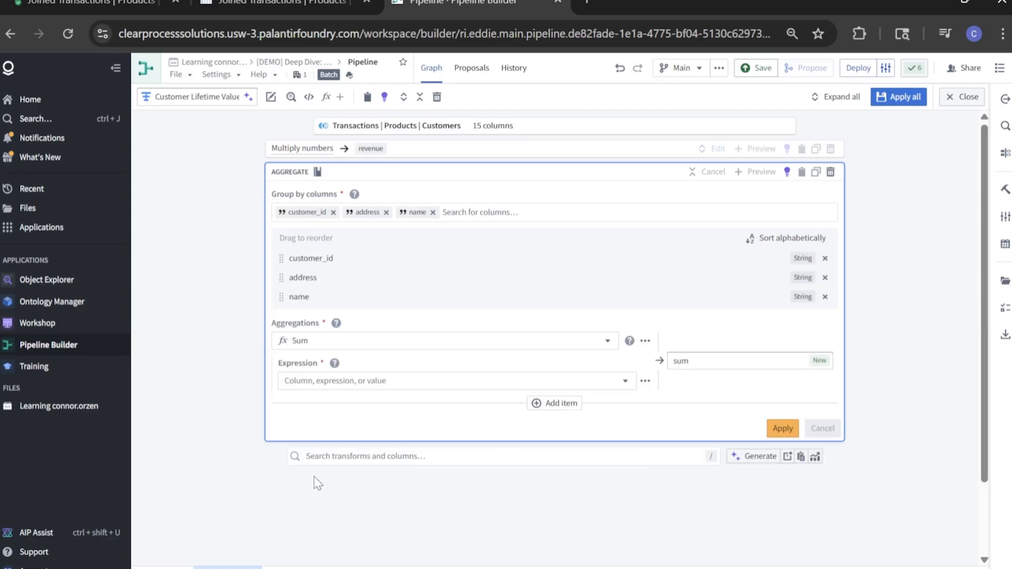
left_click(440, 387)
left_click(309, 214)
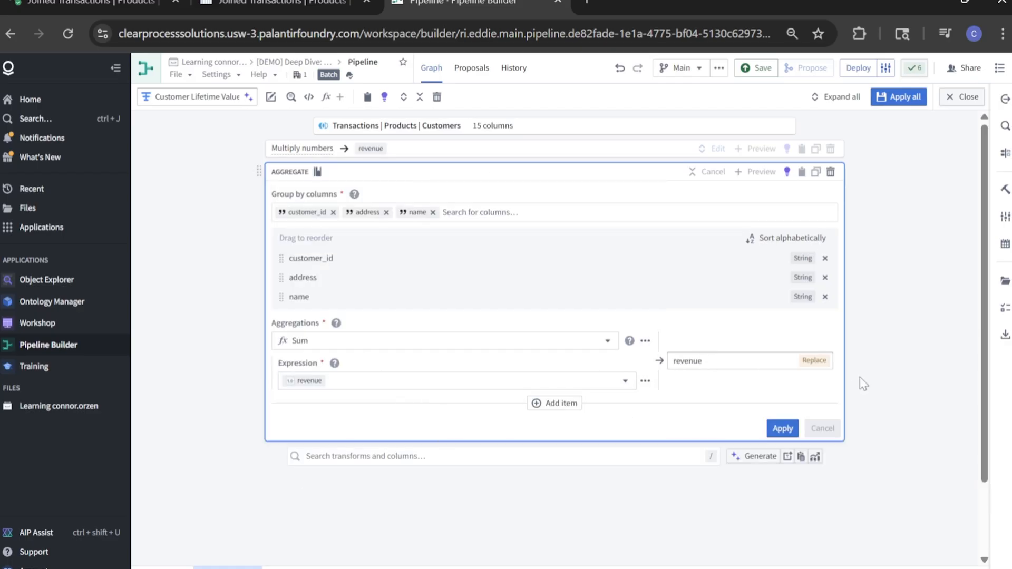
left_click(747, 364)
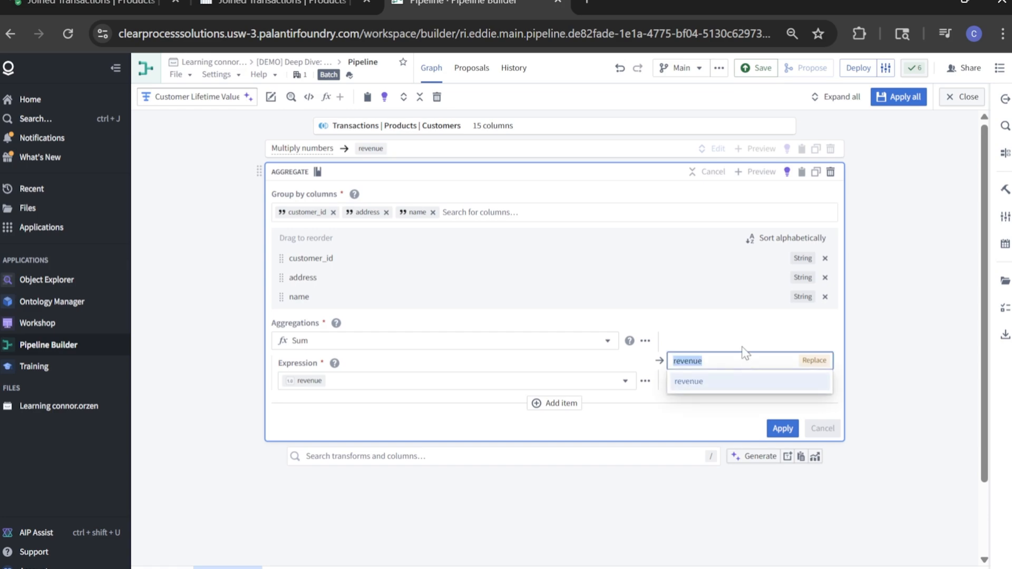
left_click(747, 341)
left_click(780, 434)
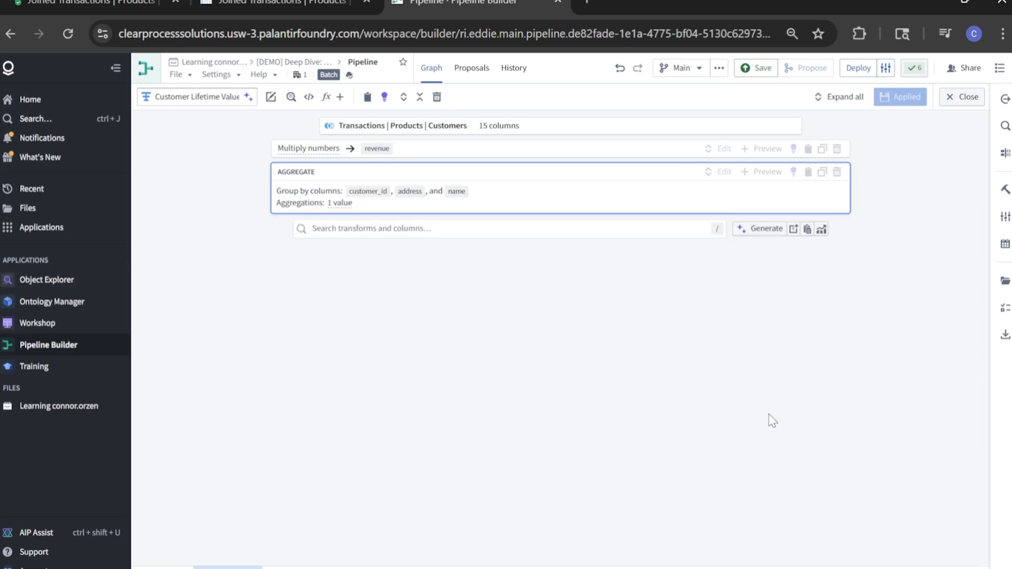
left_click(968, 103)
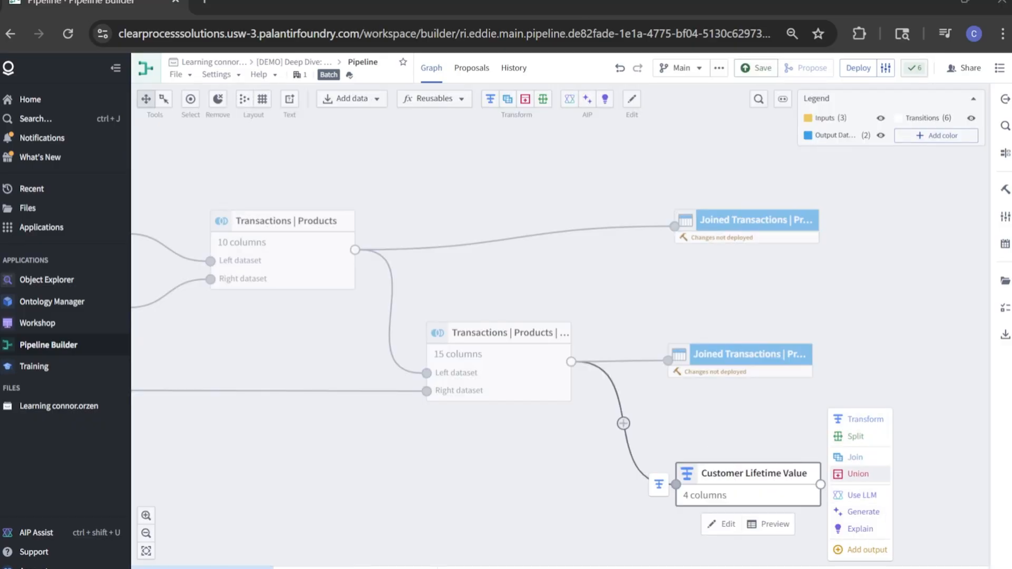
- Add a new dataset output named Customer Lifetime Value to the transform and give its node the output datasets color
left_click(867, 550)
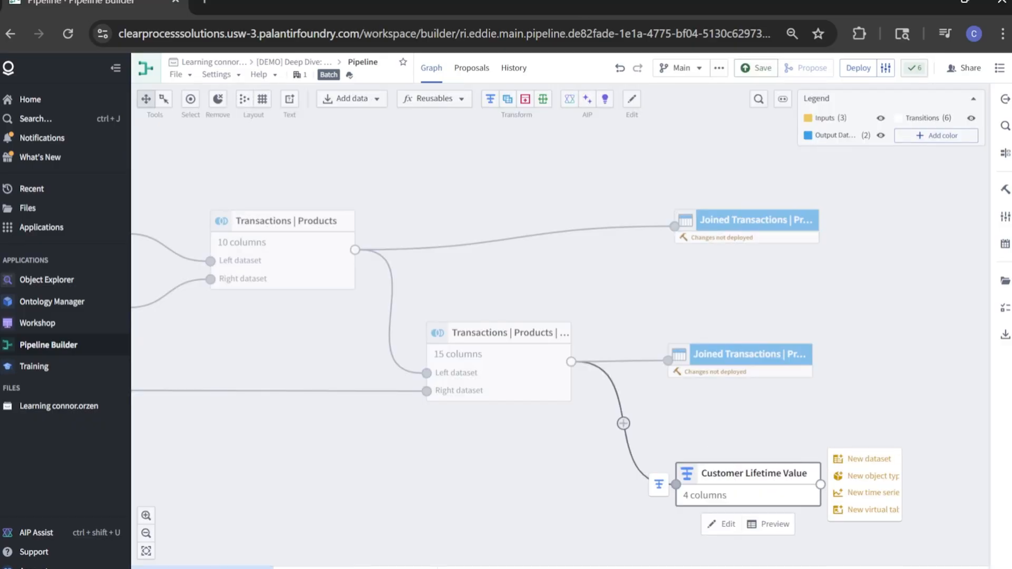
left_click(886, 457)
triple_click(930, 121)
type("Customer Lifetime Value")
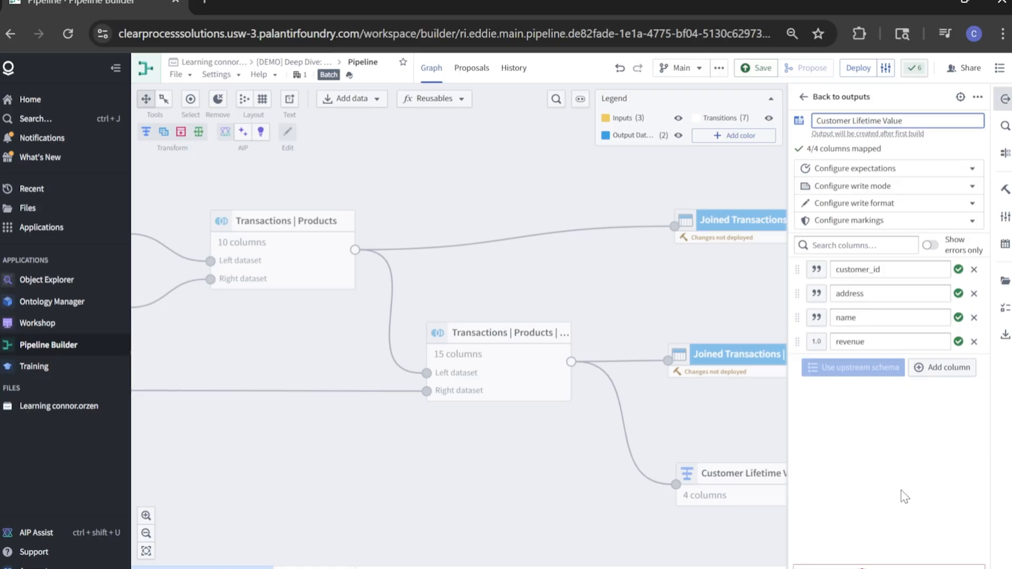
left_click(901, 490)
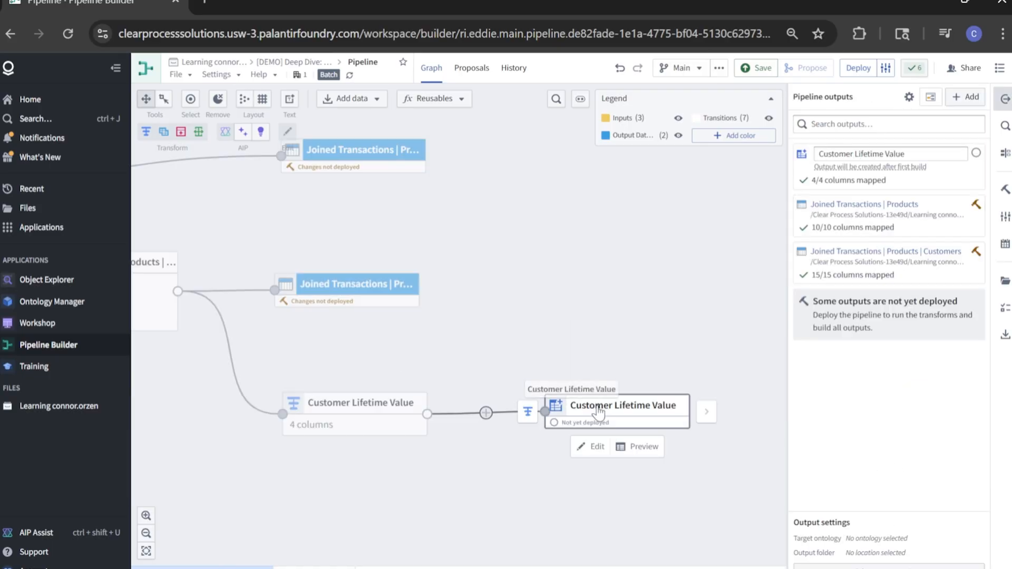
right_click(616, 406)
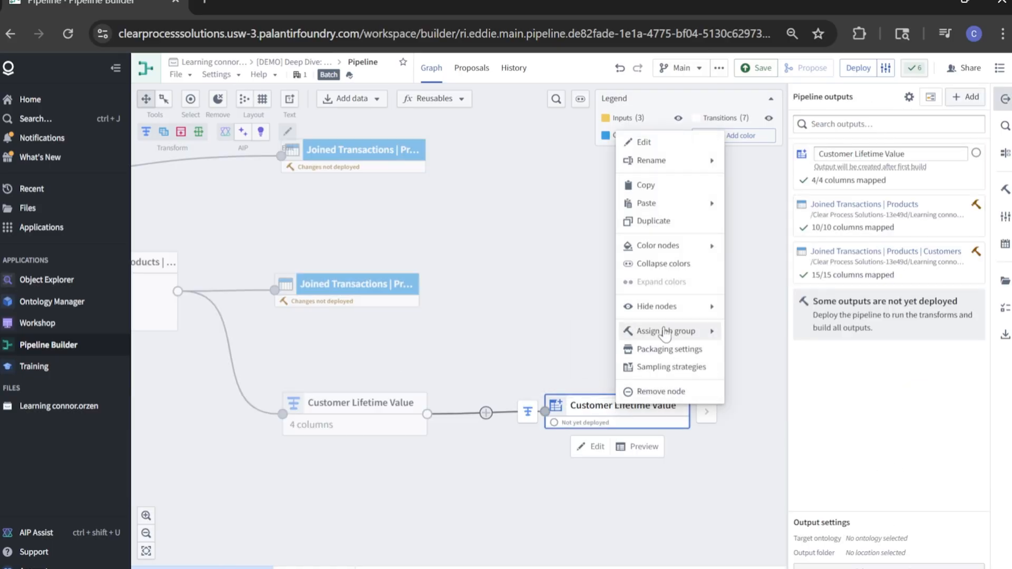
left_click(654, 222)
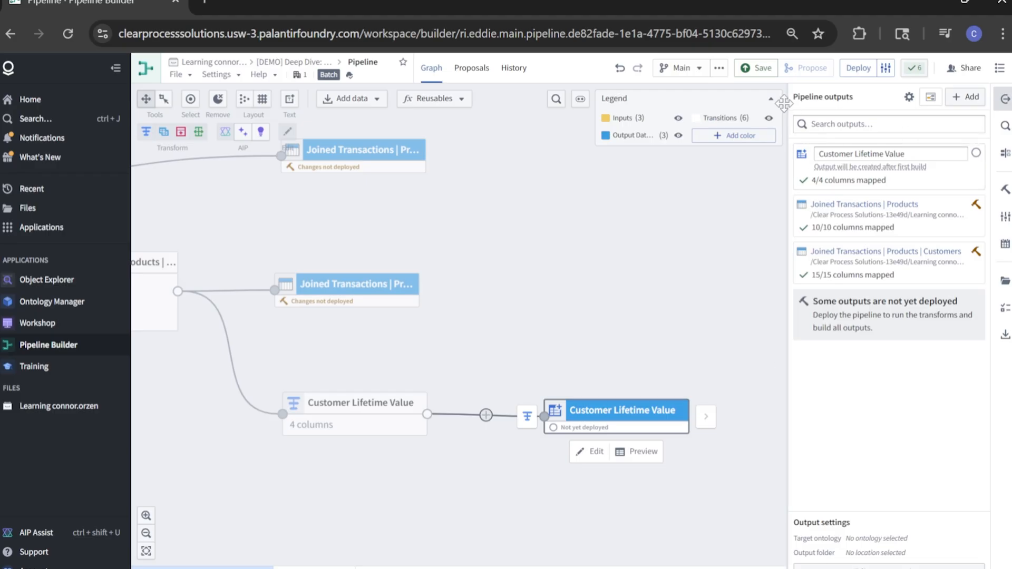
- Save the pipeline and deploy it with Customer Lifetime Value and both joined outputs selected to build
left_click(756, 68)
left_click(858, 68)
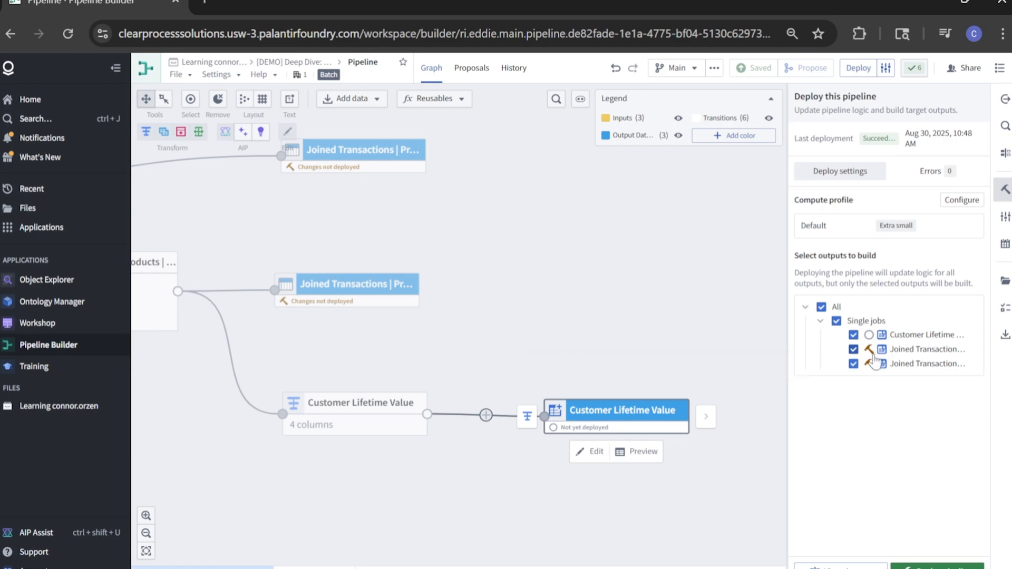
left_click(950, 567)
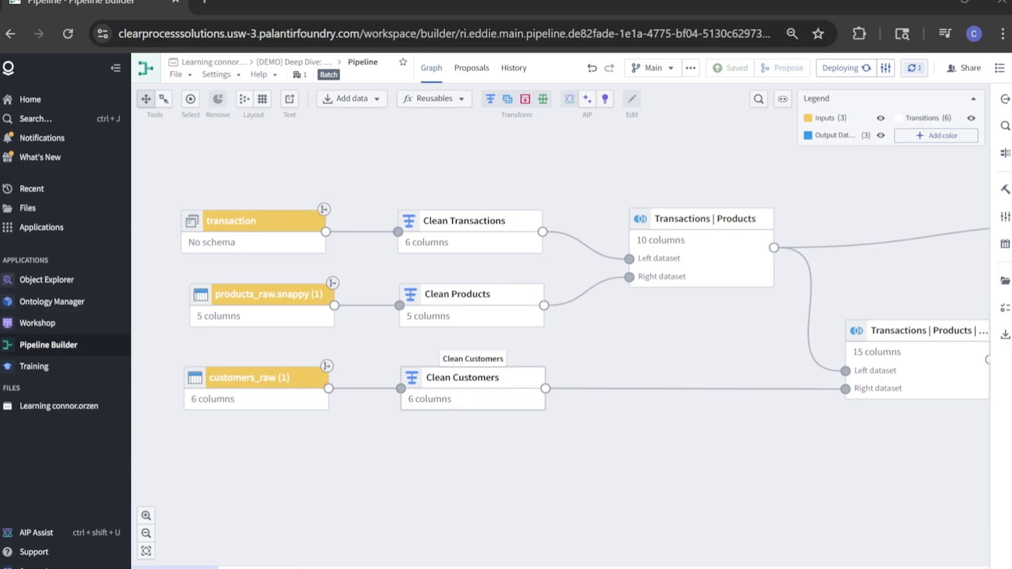
left_click_drag(719, 349, 361, 336)
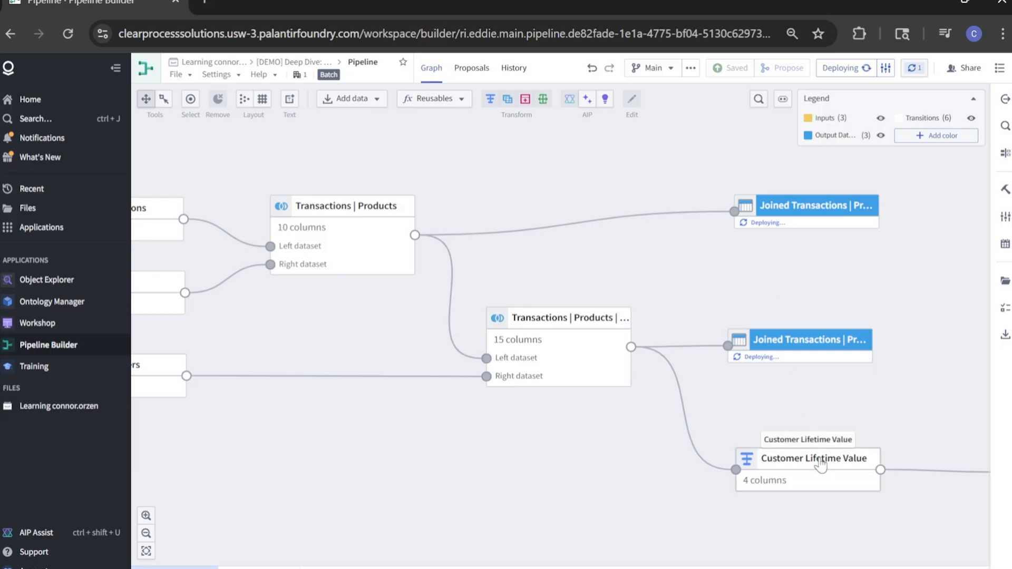
left_click_drag(855, 409, 548, 401)
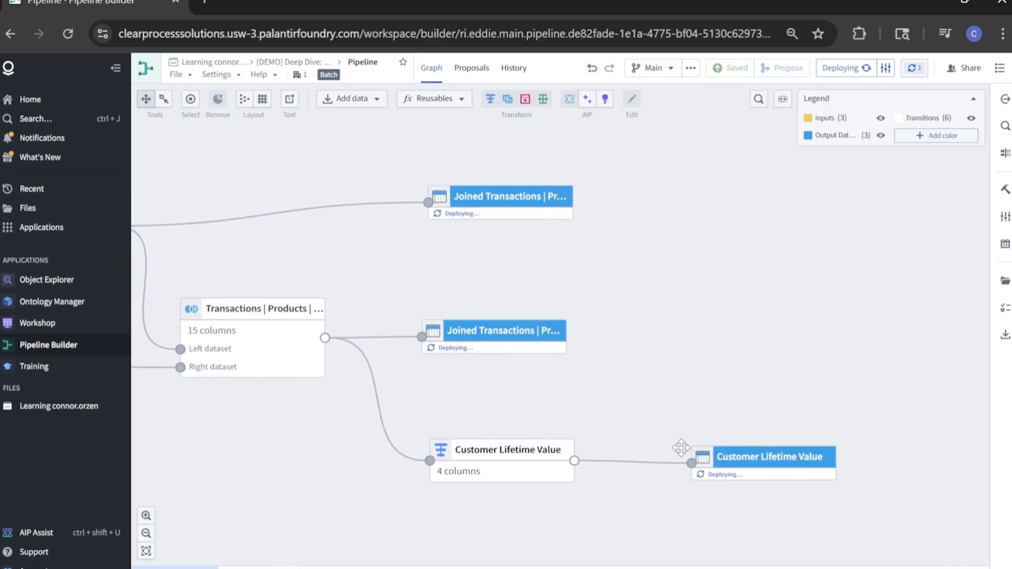